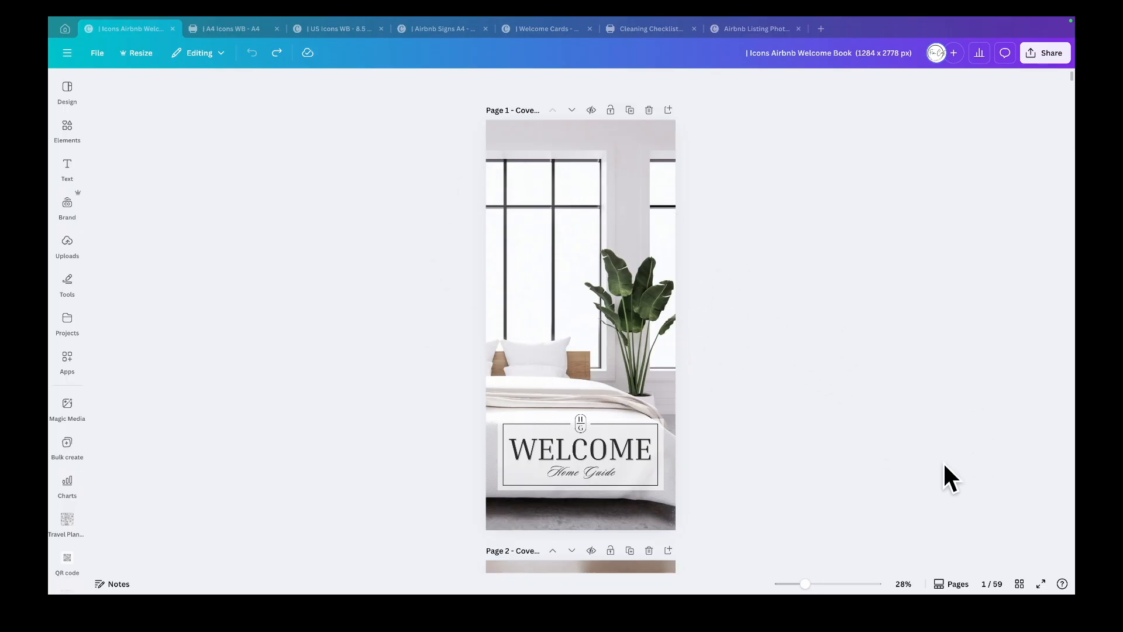
- Browse all pages in grid view and return to the first cover page
click(1019, 584)
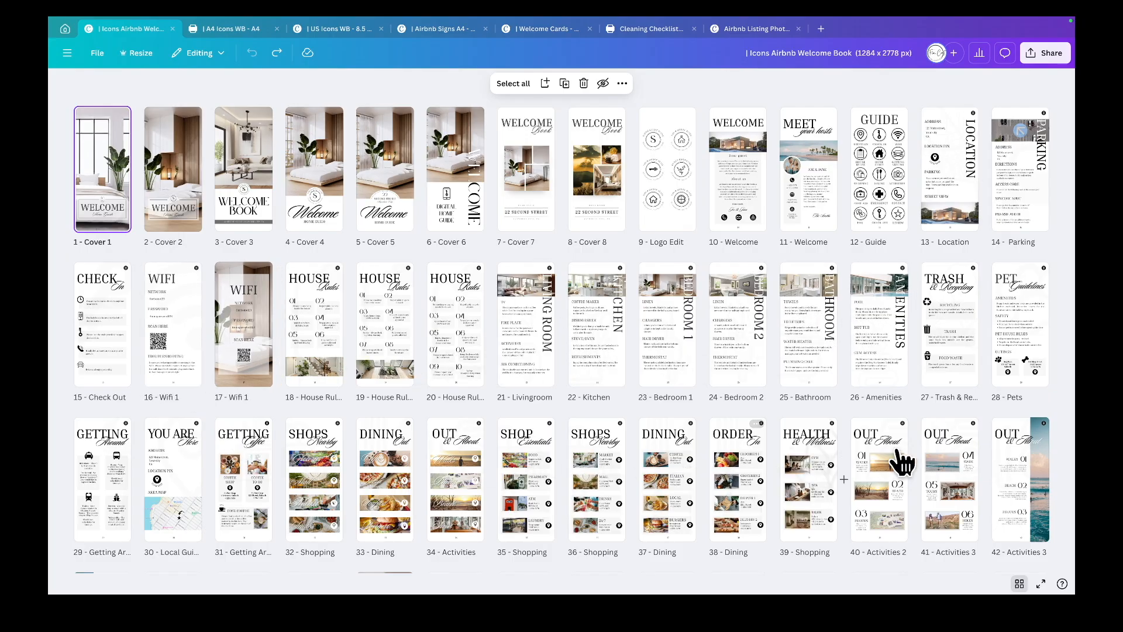
double_click(111, 171)
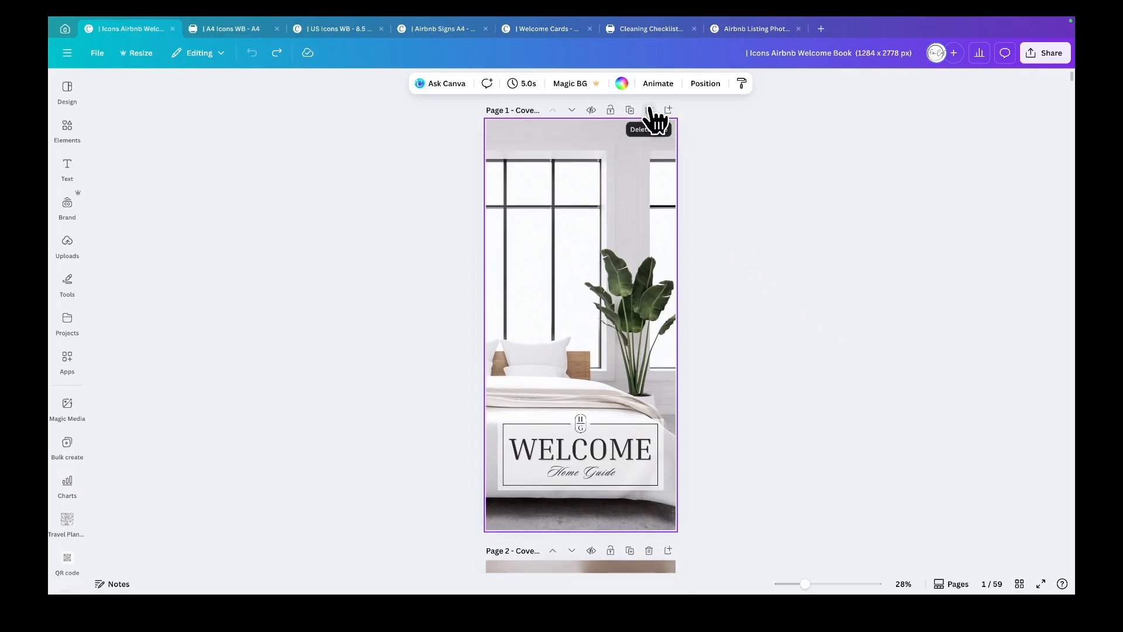
click(212, 389)
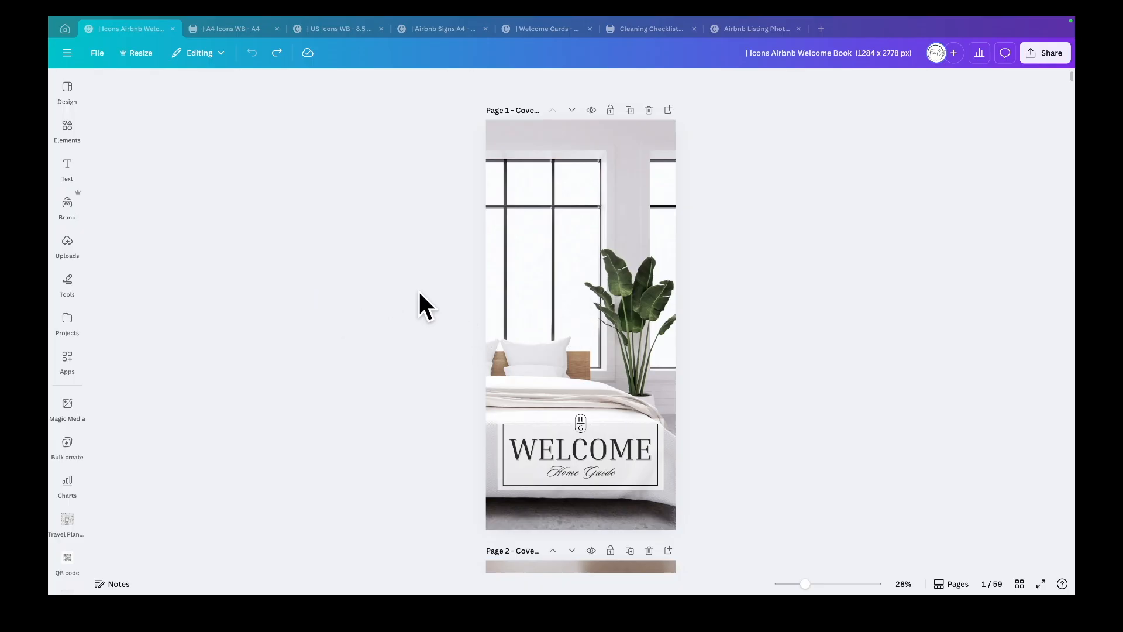
- Upload the image A Sample Picture from the Desktop into the uploads library
click(66, 241)
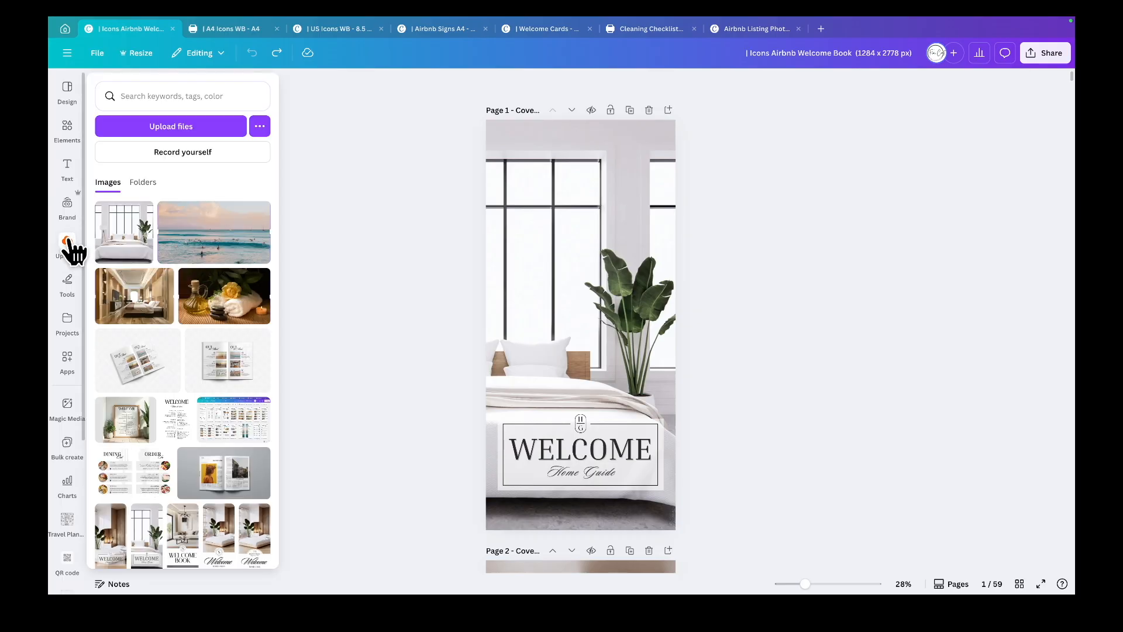
click(66, 245)
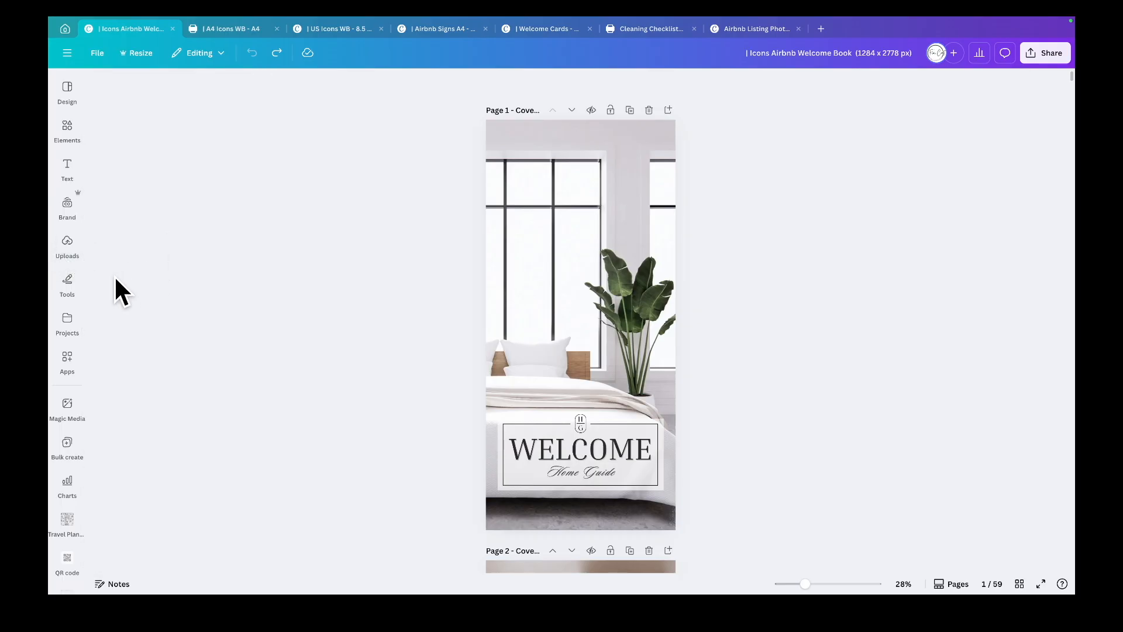
click(68, 245)
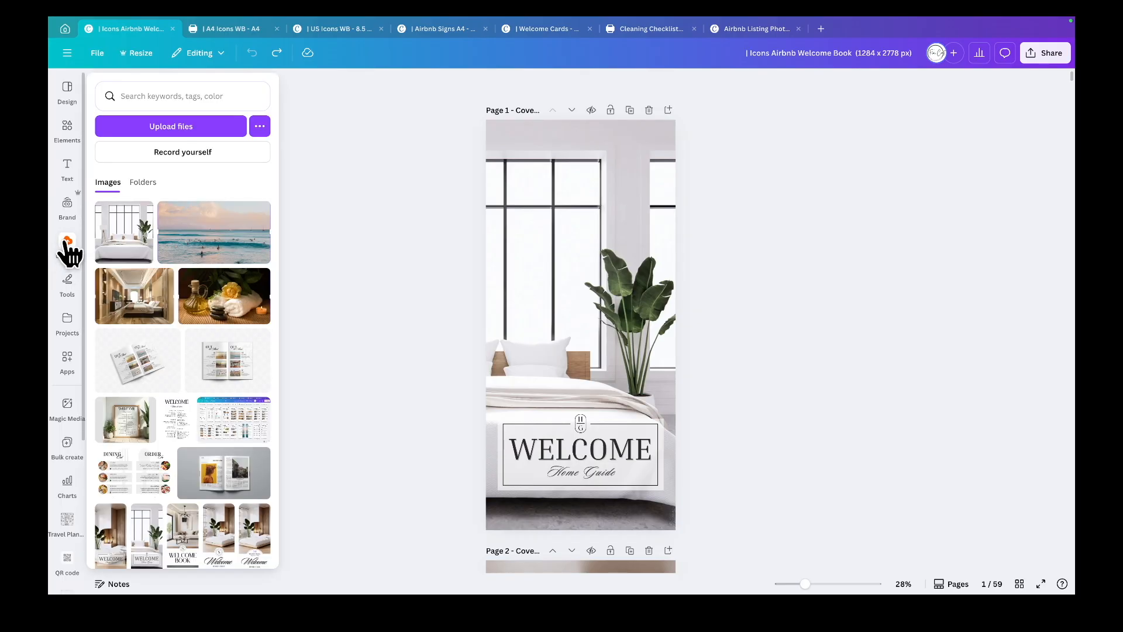
click(171, 121)
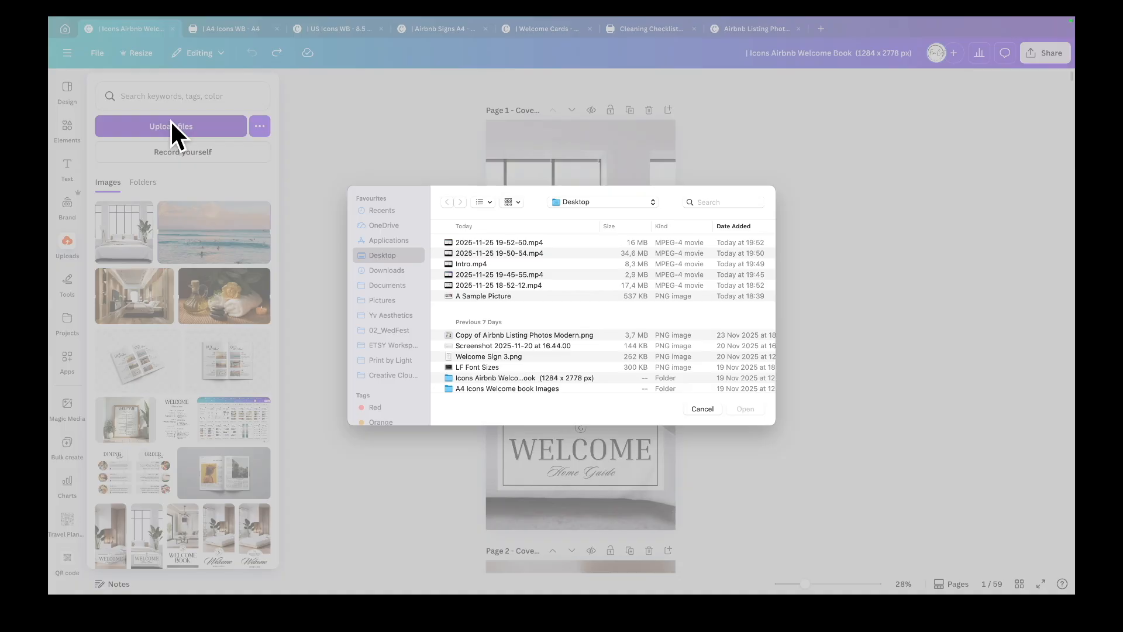
scroll(509, 298, down, 3)
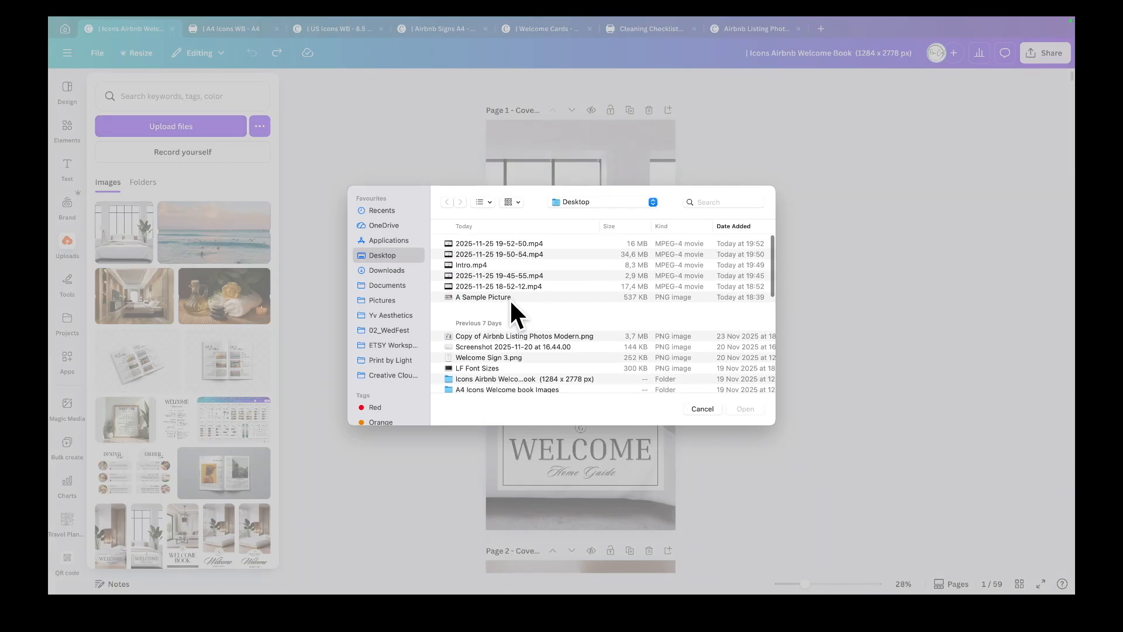
scroll(509, 297, down, 1)
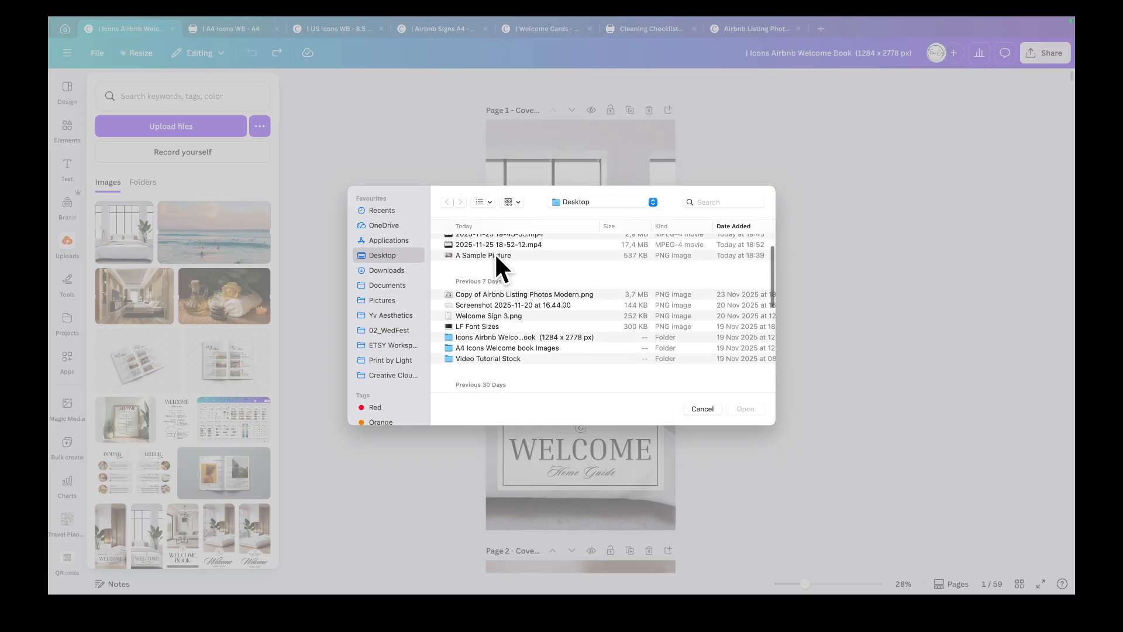
click(497, 257)
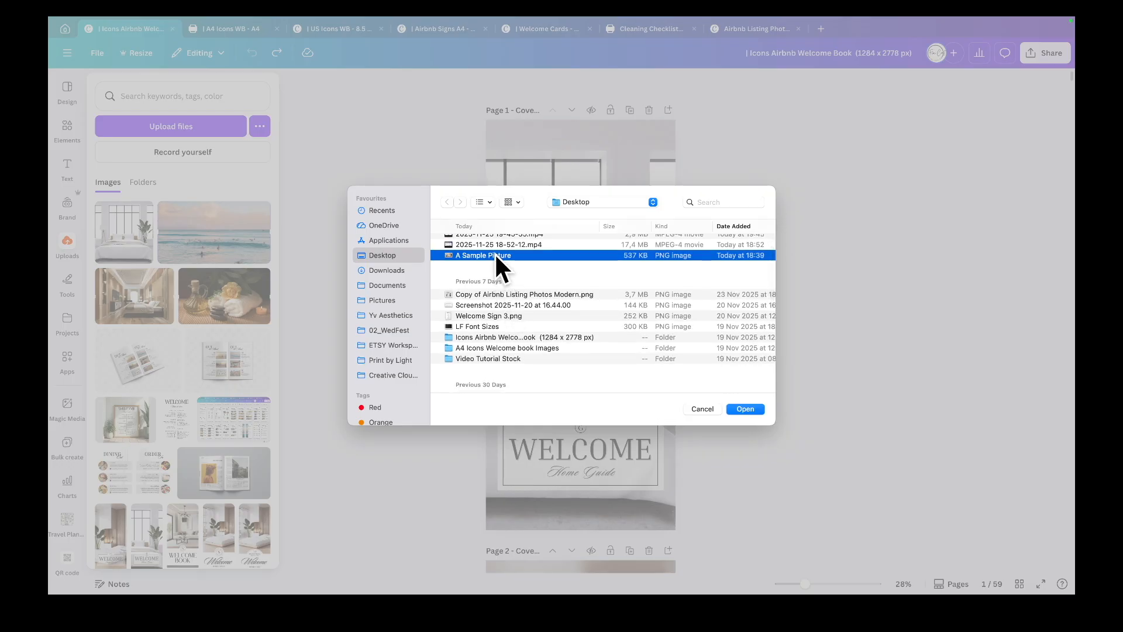
click(739, 409)
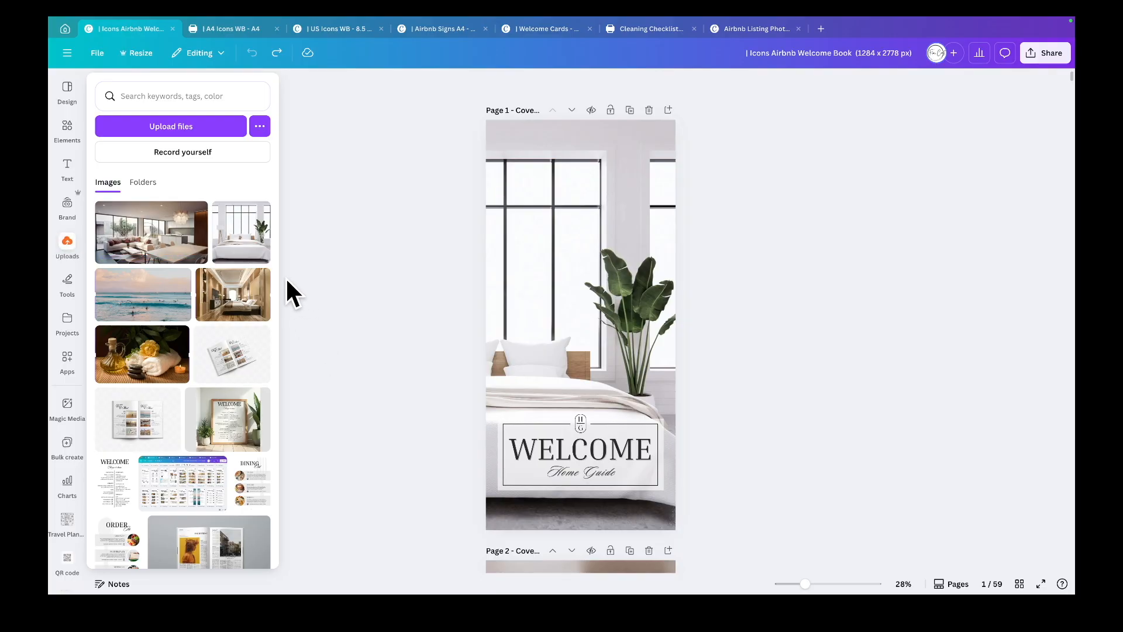
- Replace the cover page's background photo with the uploaded living room image and reposition it within the crop
drag(155, 234, 542, 266)
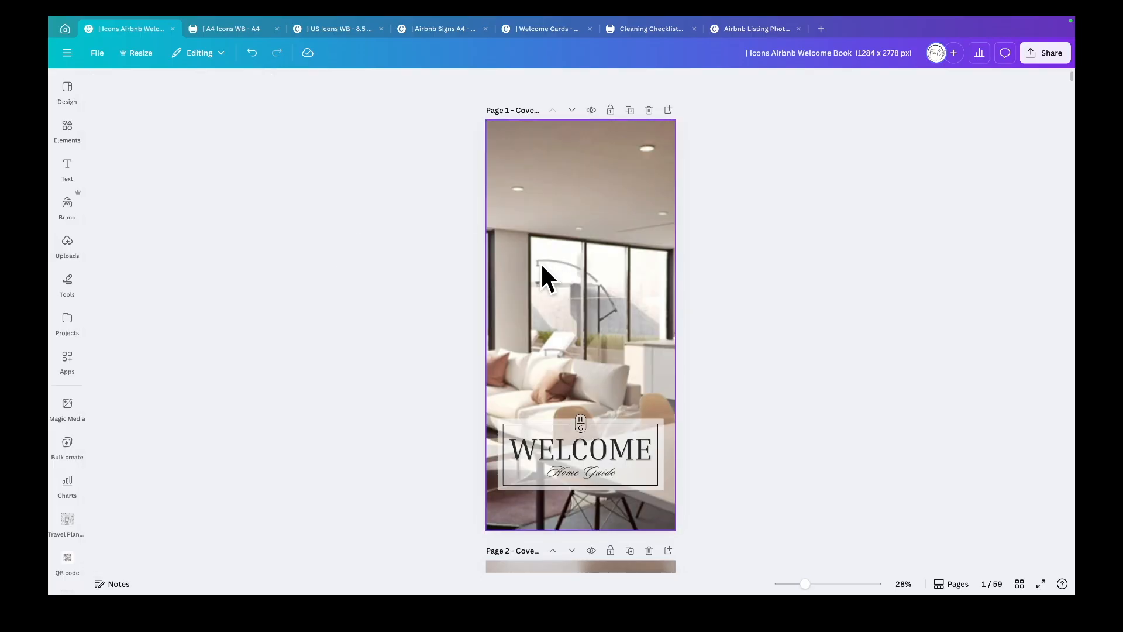
double_click(576, 285)
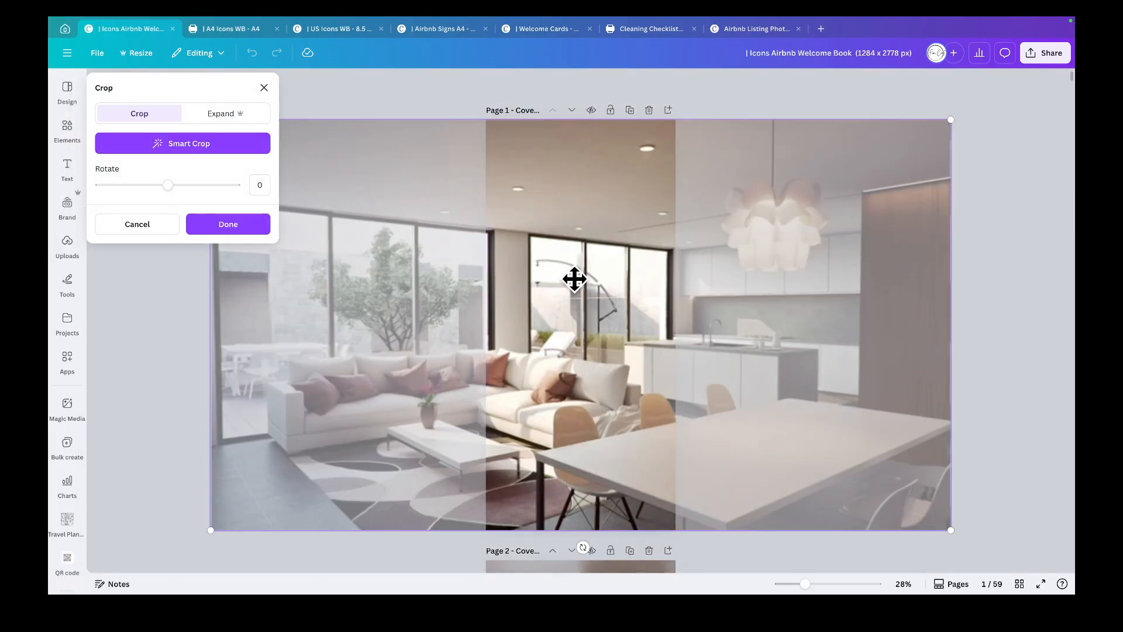
drag(576, 279, 704, 283)
click(221, 228)
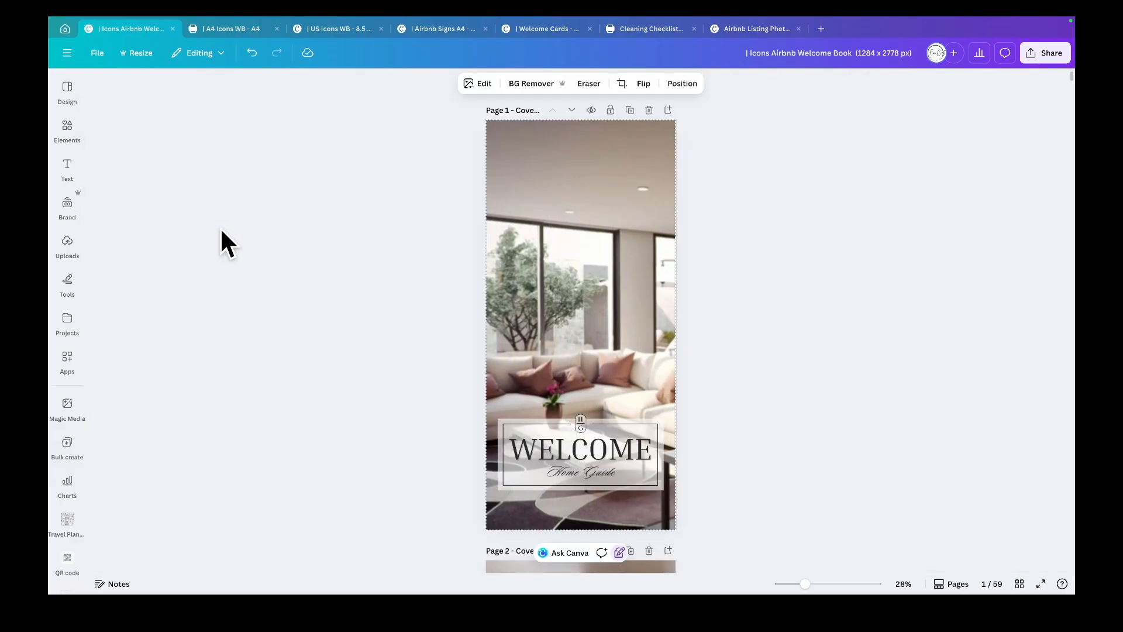
- Open the photo's Adjust settings and review the white balance, light and color sliders
click(477, 83)
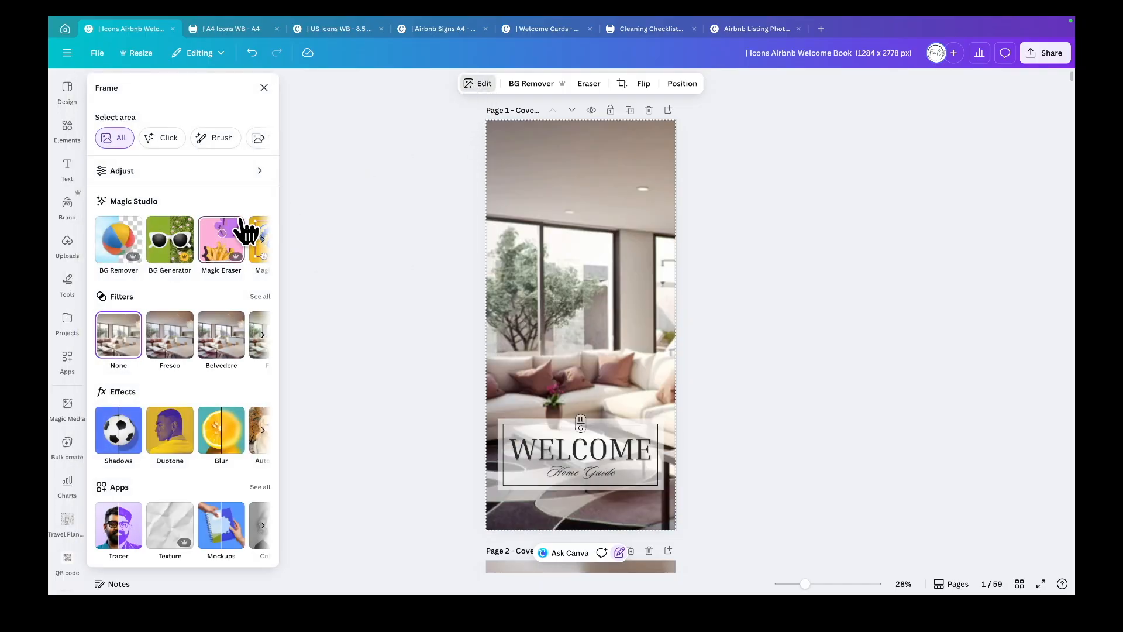
click(235, 169)
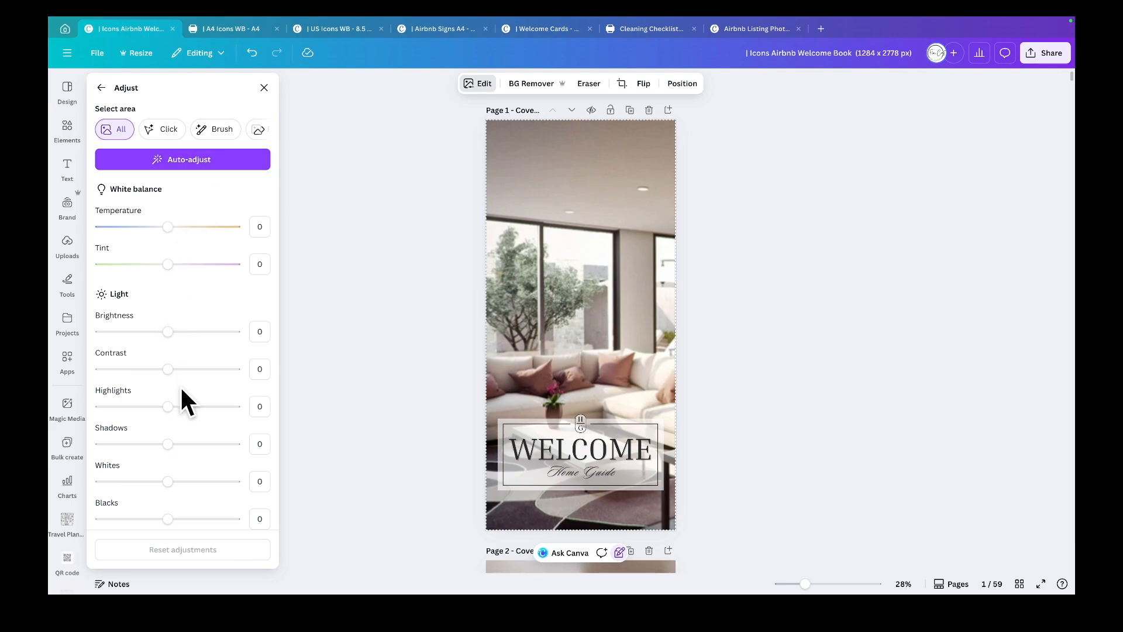
scroll(181, 387, down, 3)
scroll(181, 386, down, 1)
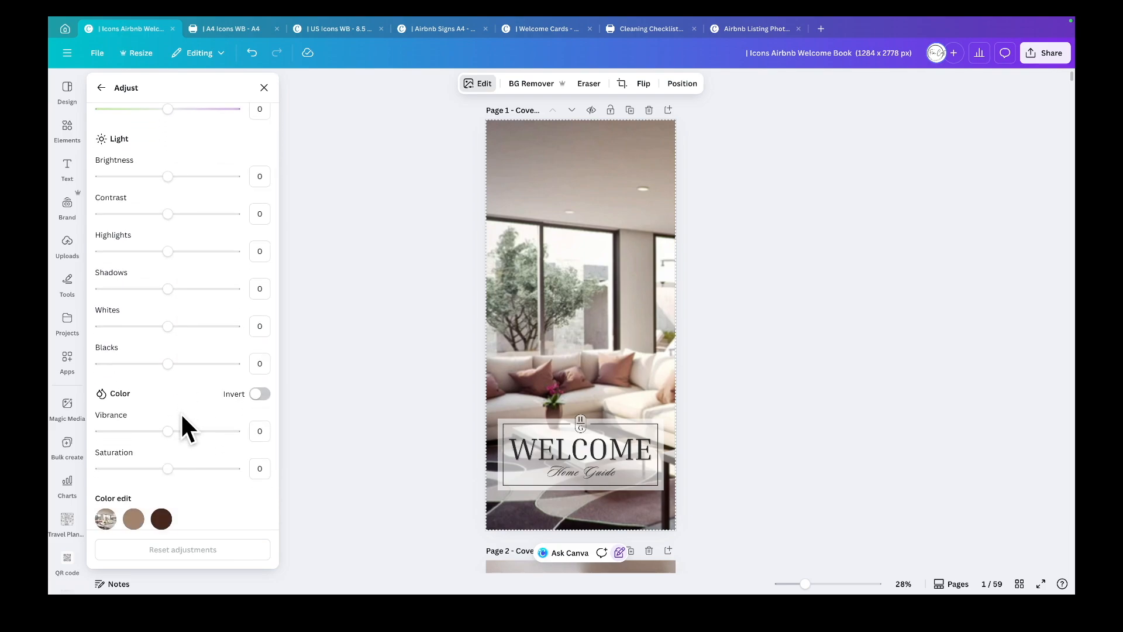
mouse_move(168, 431)
mouse_down()
mouse_move(190, 431)
mouse_move(167, 431)
mouse_up()
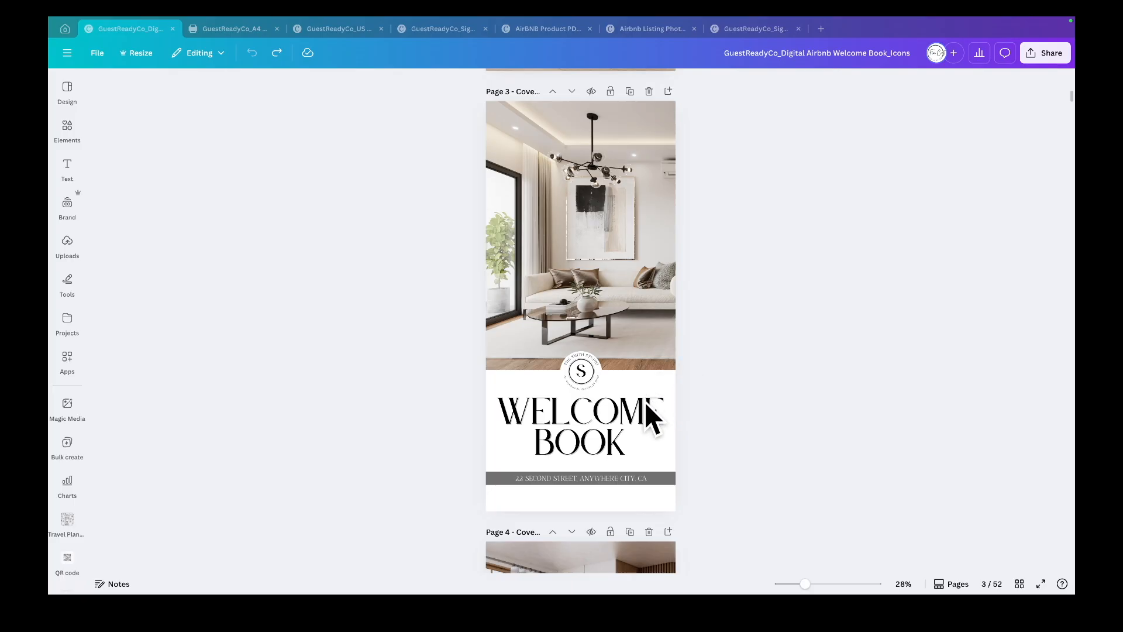
- Change the font of the WELCOME heading on page 3 to Canva Sans
click(625, 416)
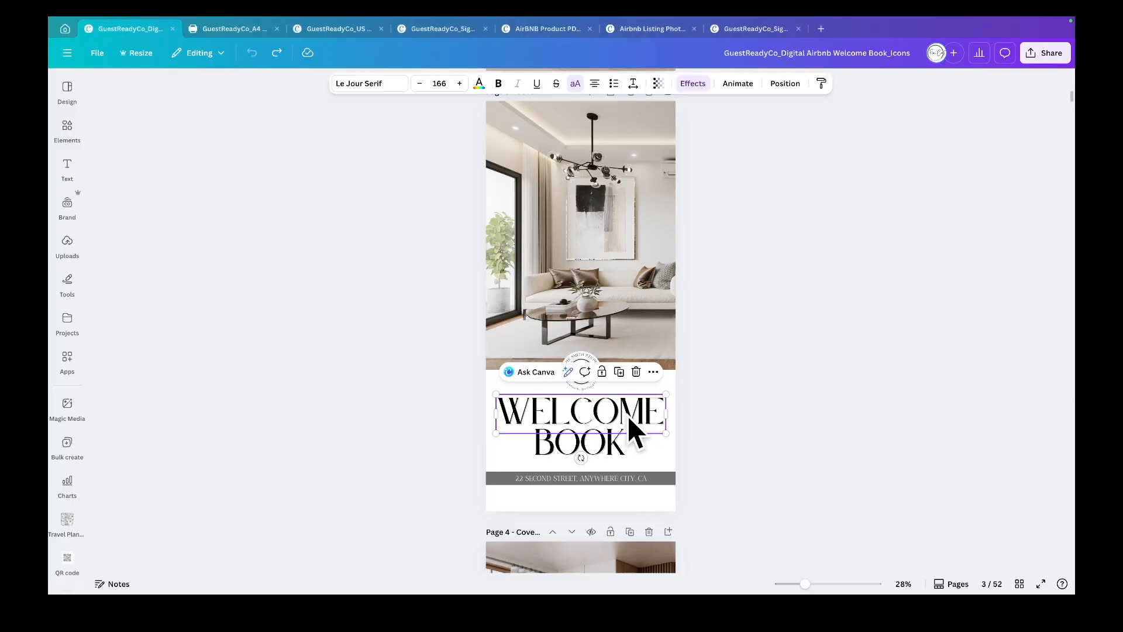
click(375, 85)
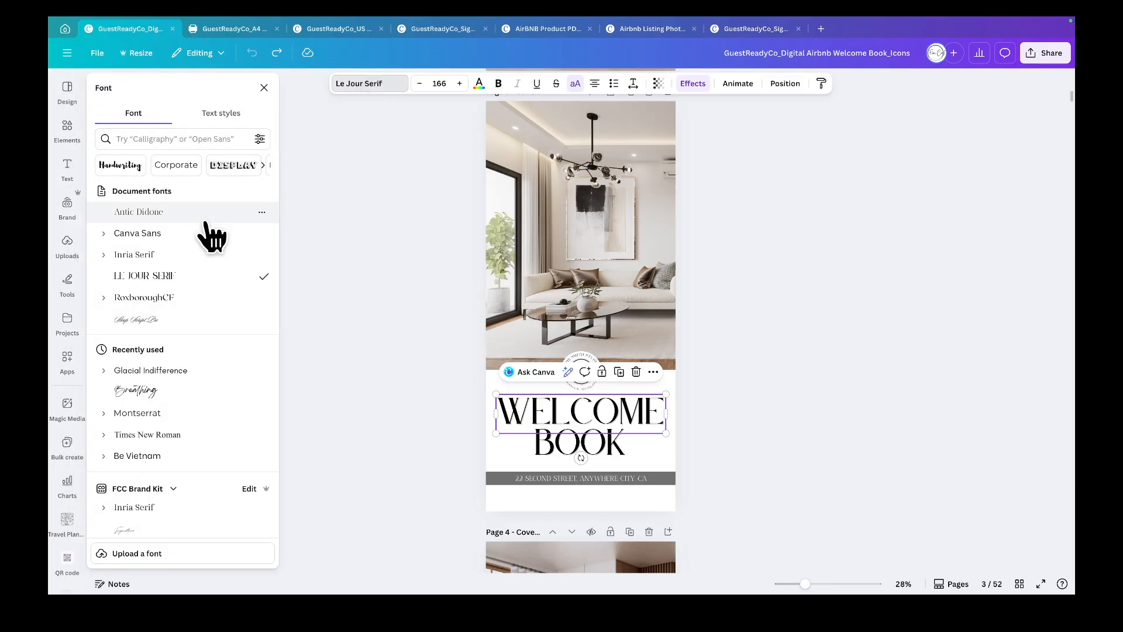
scroll(205, 264, down, 6)
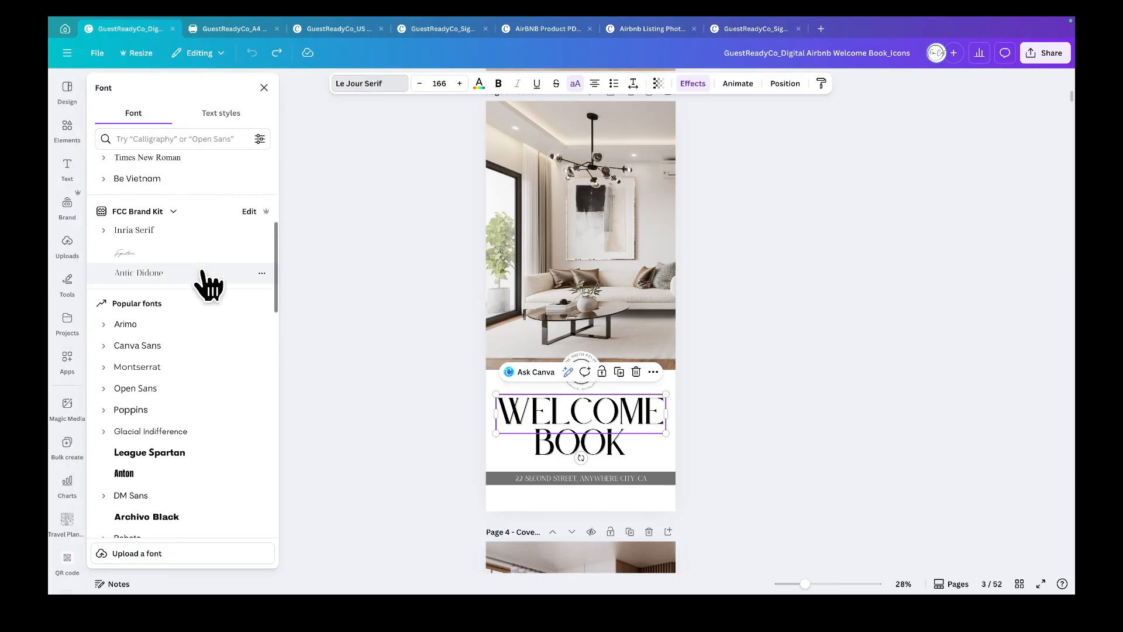
scroll(208, 284, up, 6)
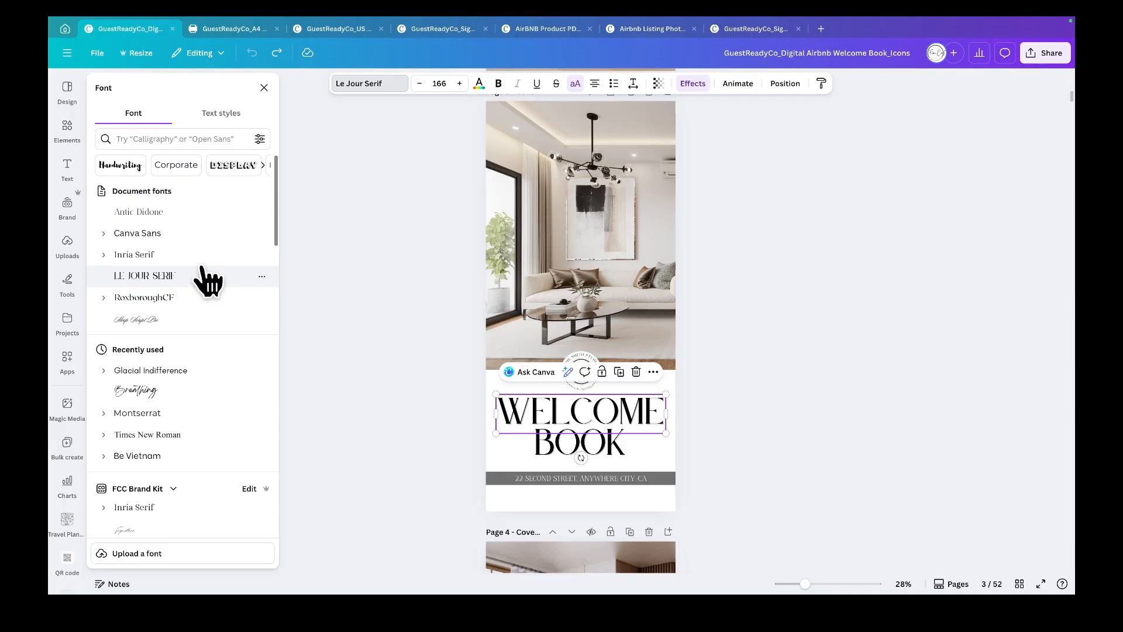
click(200, 235)
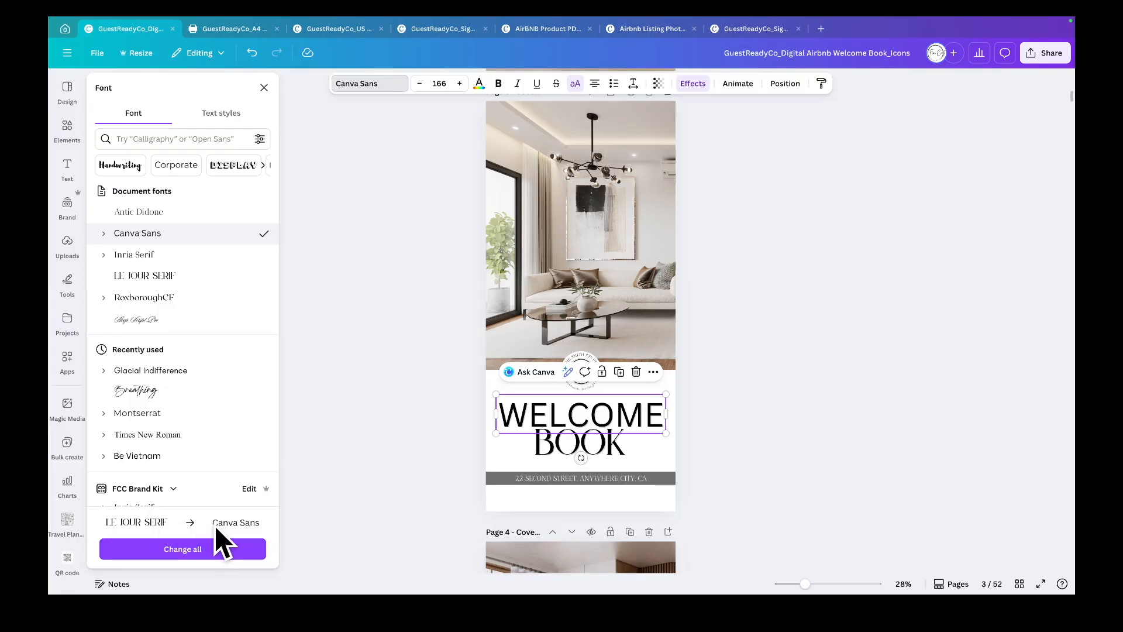
click(264, 88)
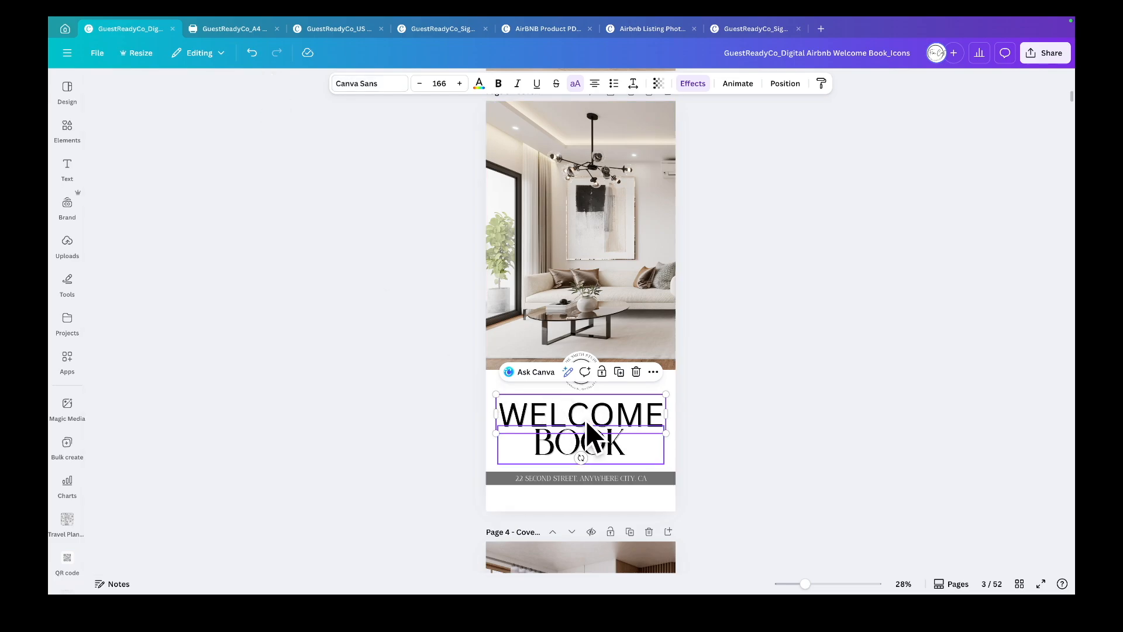
- Toggle the heading's uppercase setting off and back on, then undo the font change
click(577, 85)
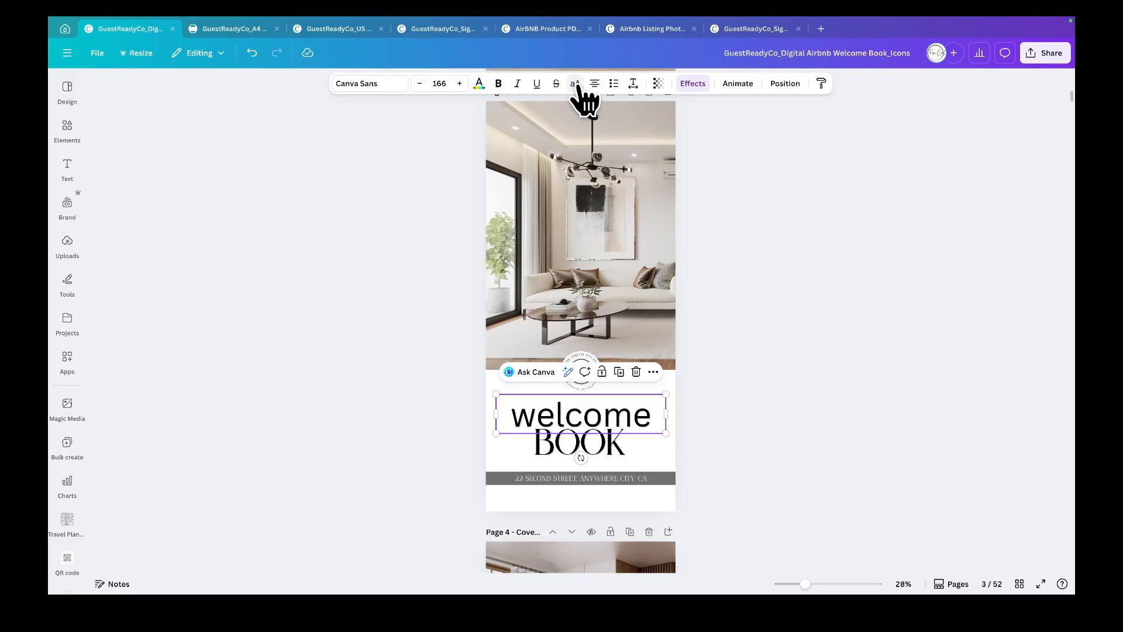
click(575, 84)
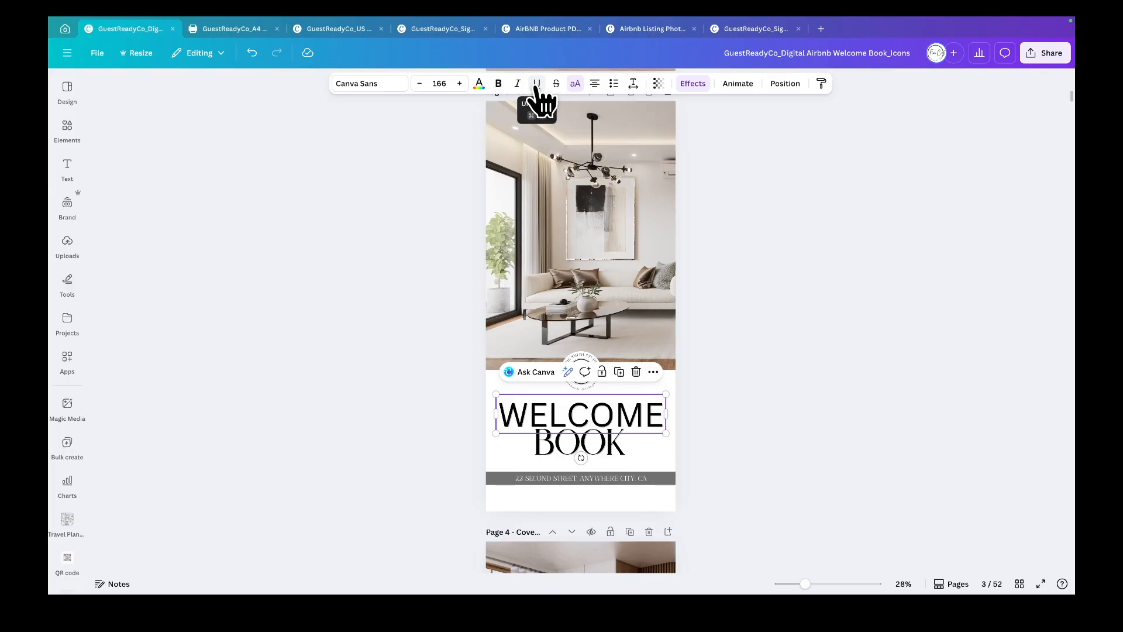
key(ctrl+z)
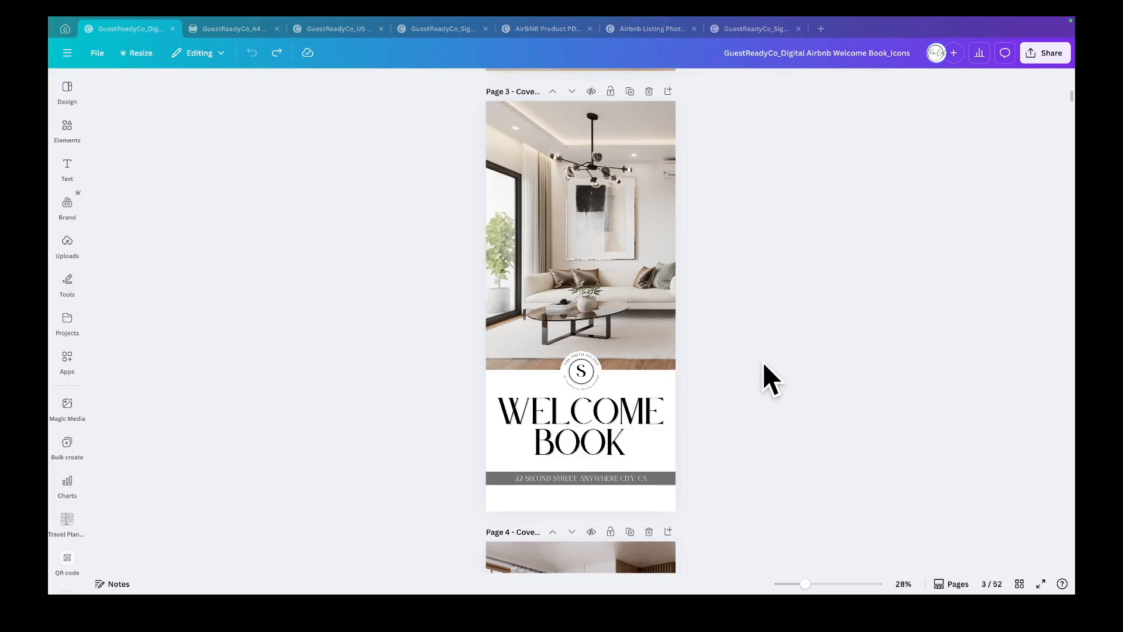
- Set page 3's background colour to a tone sampled from the photo with the eyedropper, #D8D5D3
click(669, 455)
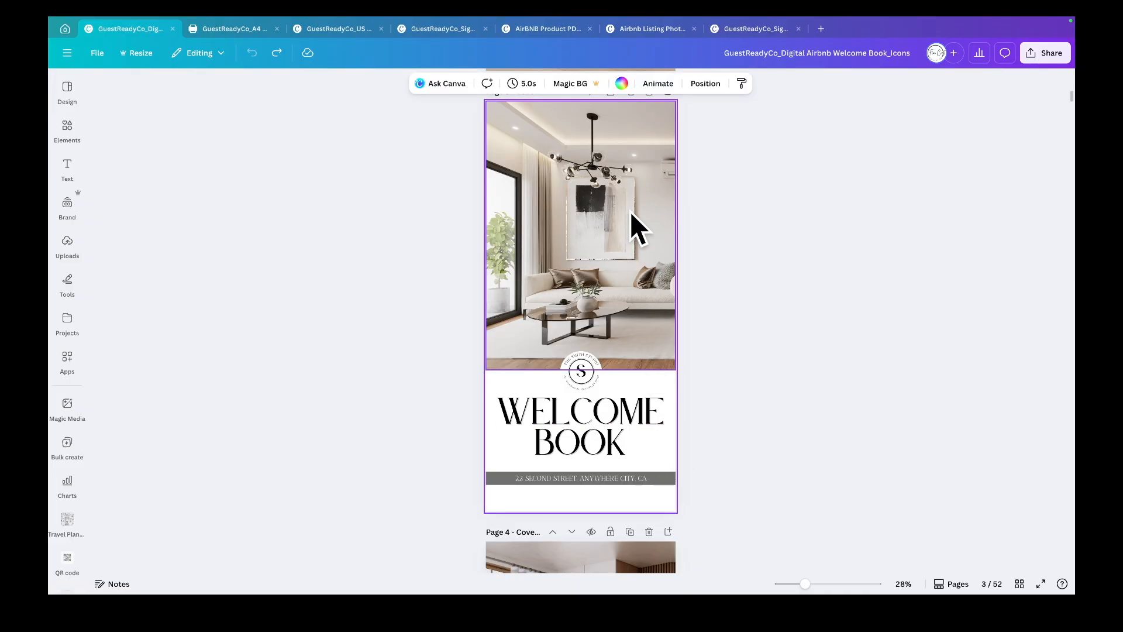
click(622, 83)
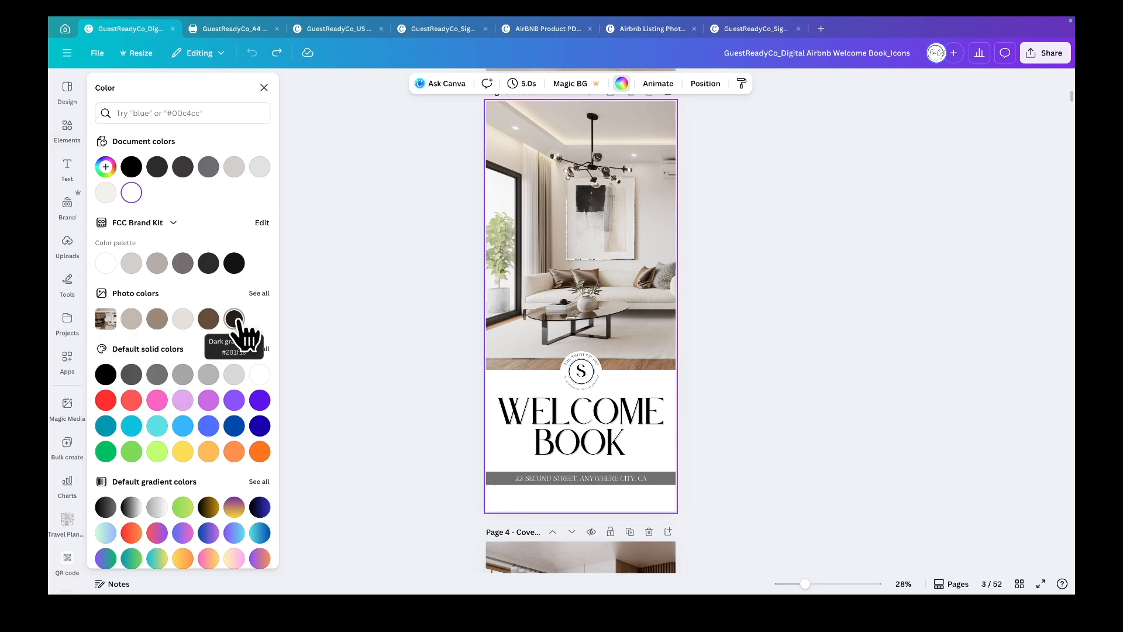
click(106, 168)
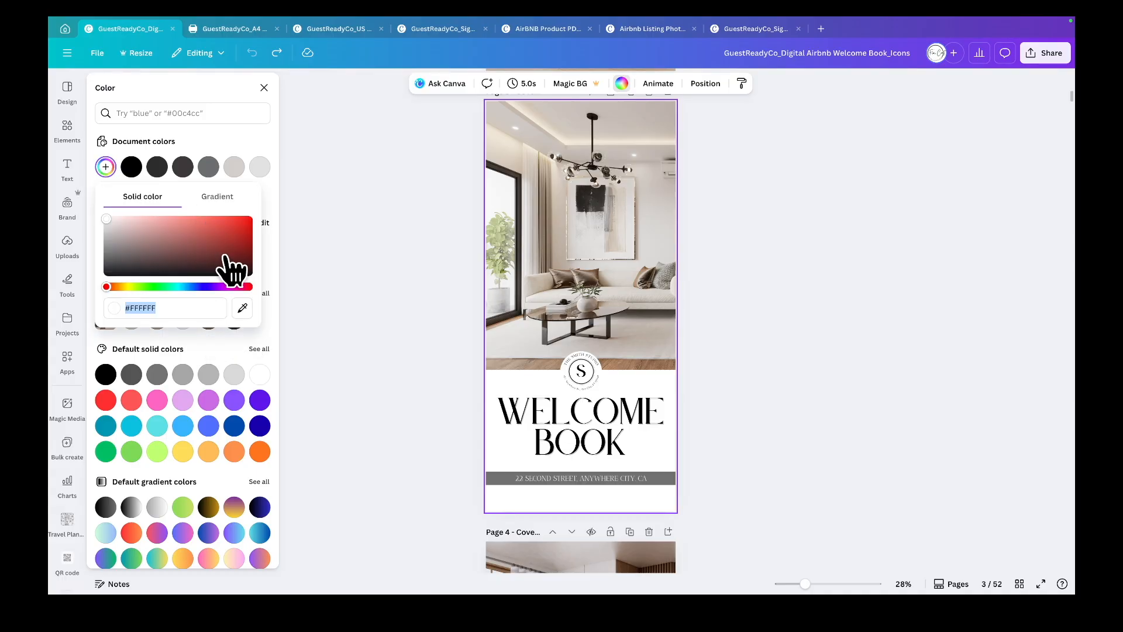
click(243, 308)
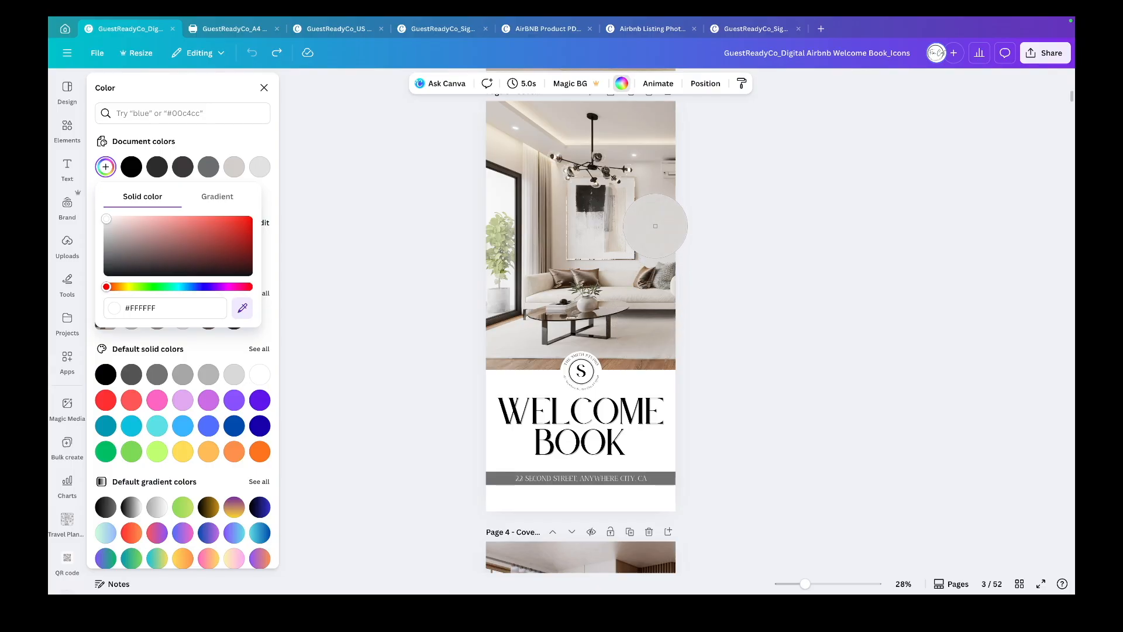
click(655, 226)
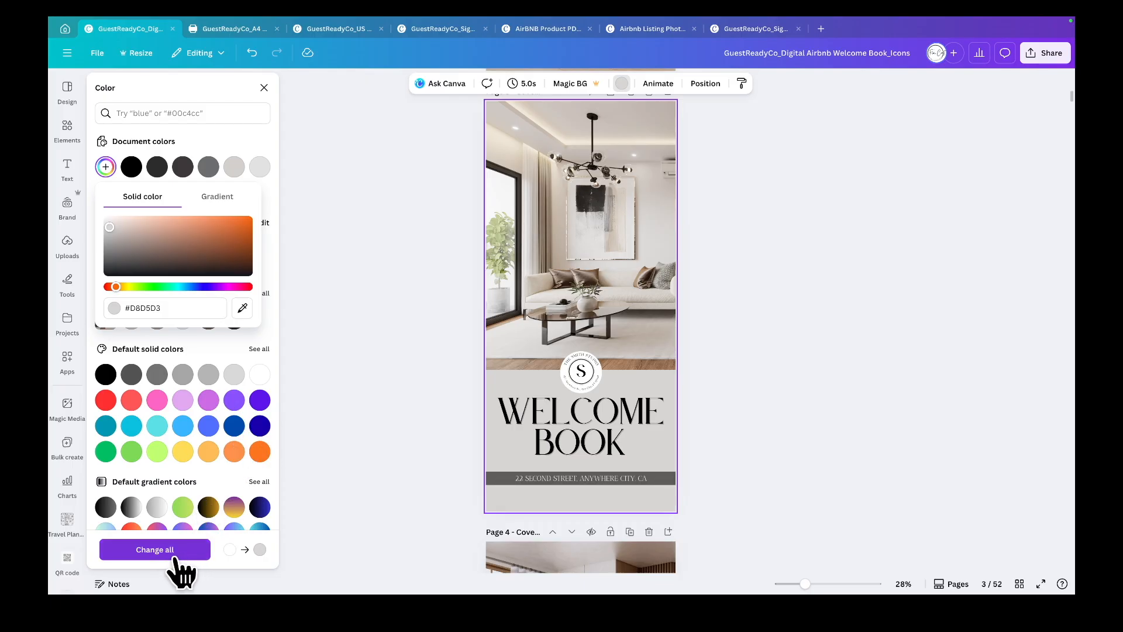
click(319, 385)
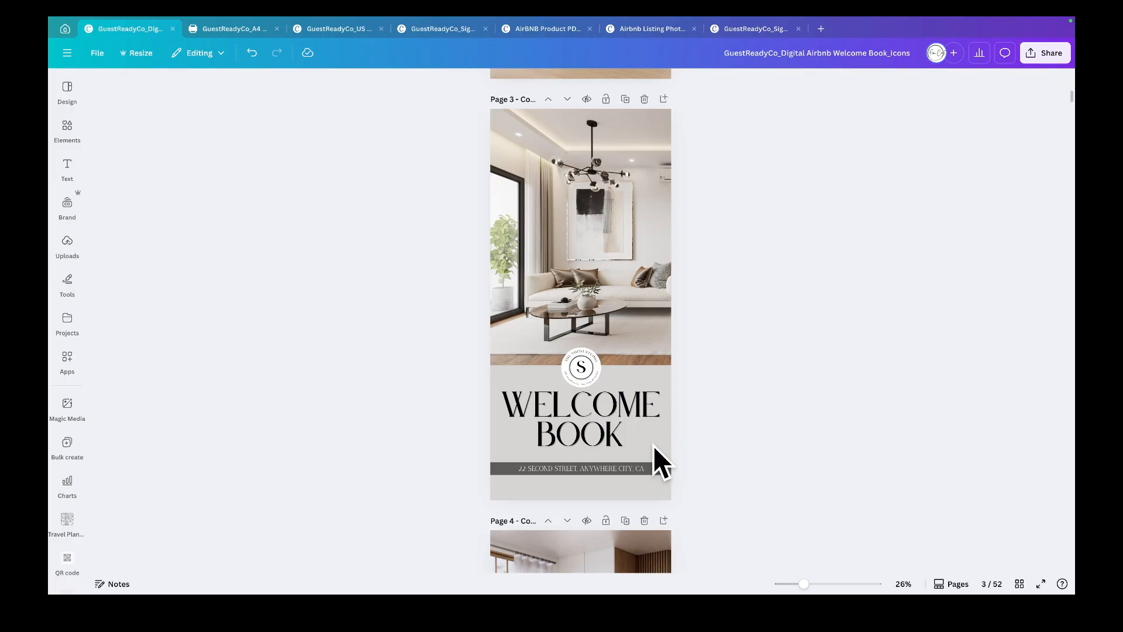
- Undo the page background colour change
click(252, 53)
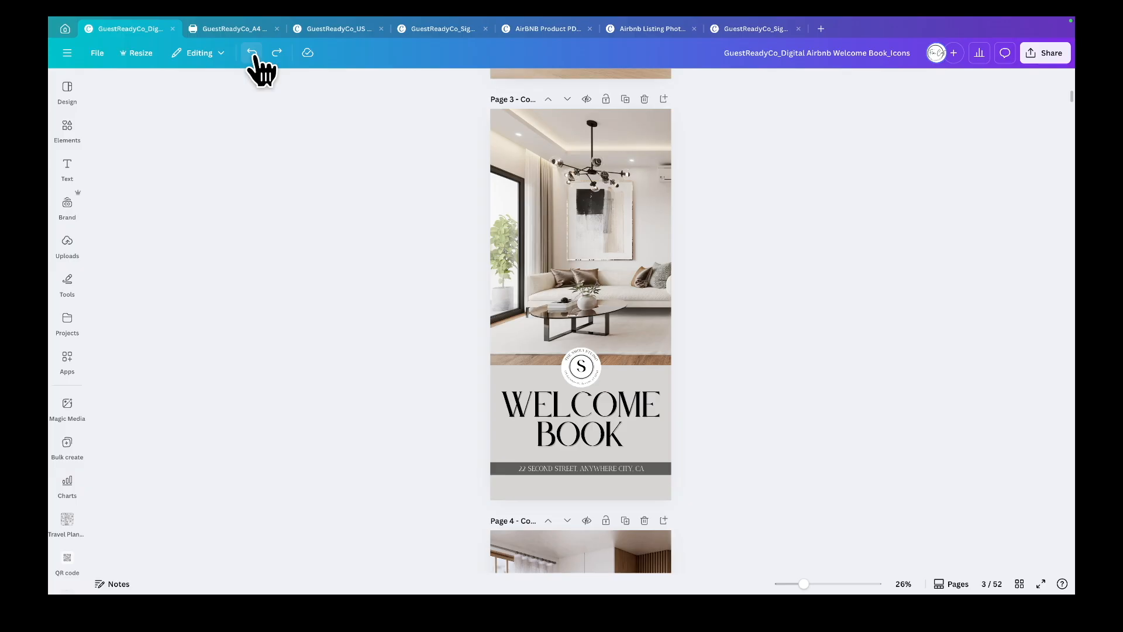
click(252, 54)
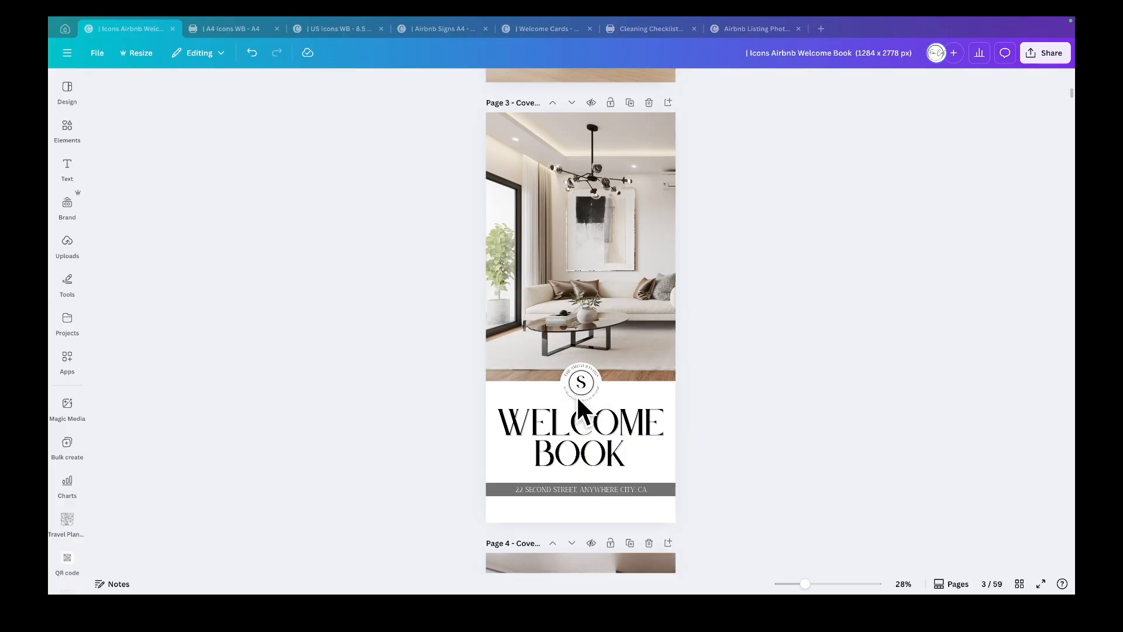
scroll(582, 403, down, 8)
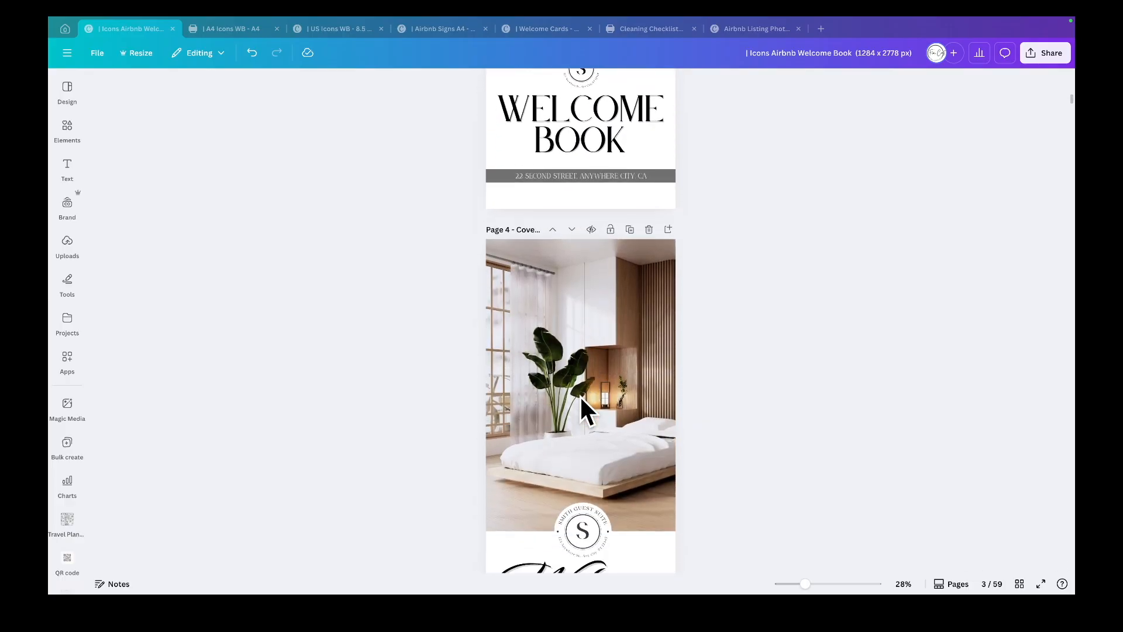
- Ungroup the Smith Guest Suite logo on the page 9 logo sheet, then reselect its parts and regroup them
scroll(582, 402, down, 10)
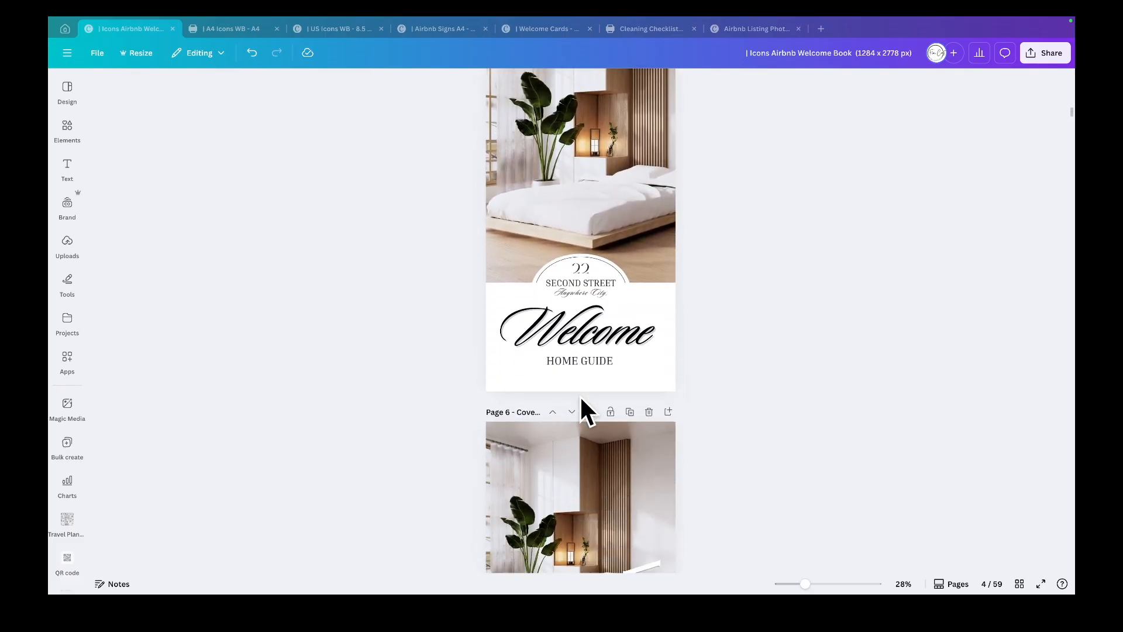
scroll(582, 403, down, 10)
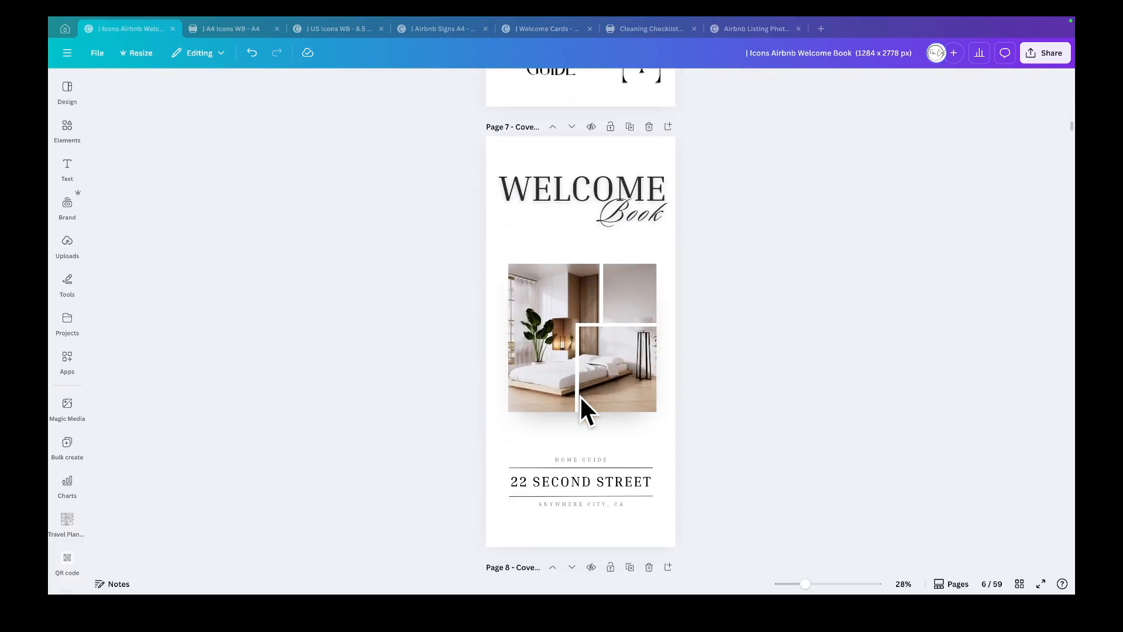
scroll(582, 409, down, 10)
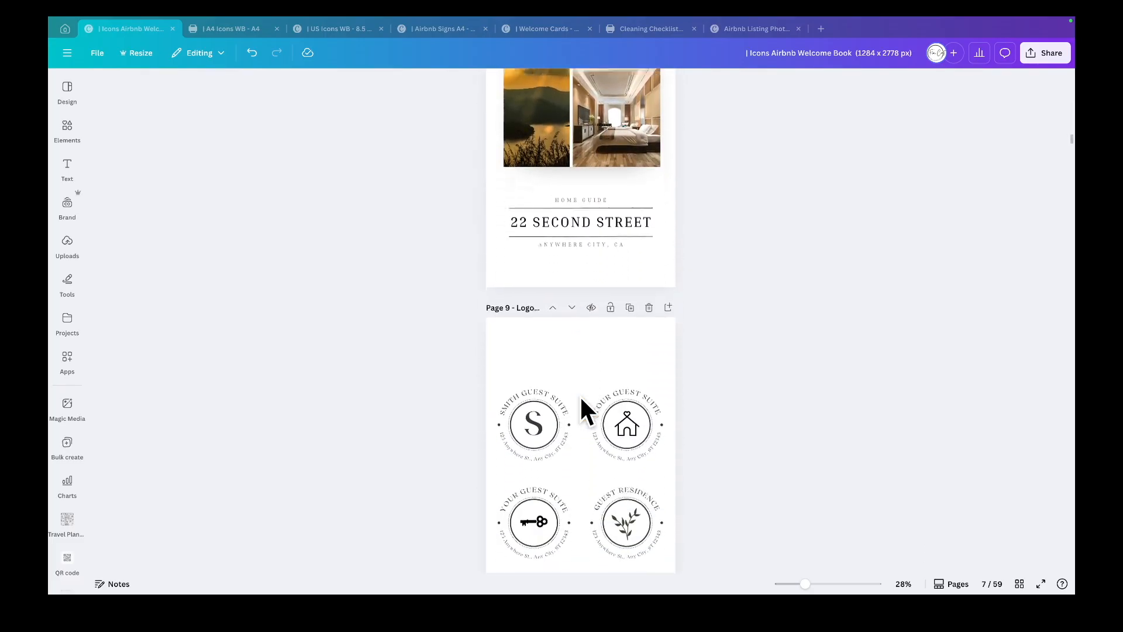
scroll(583, 409, down, 2)
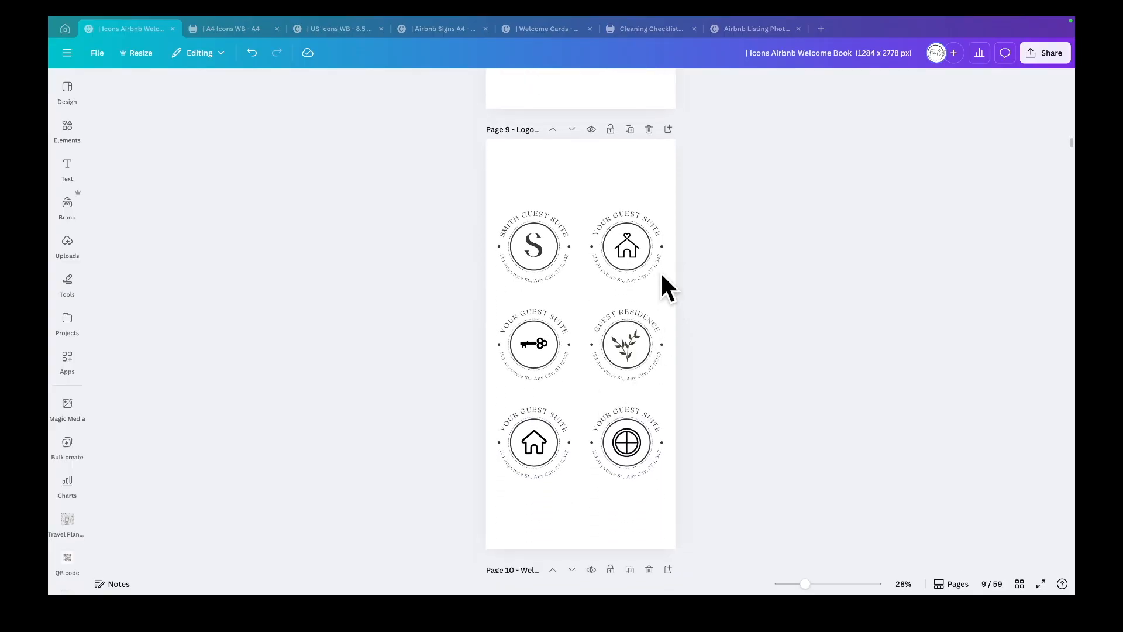
click(534, 214)
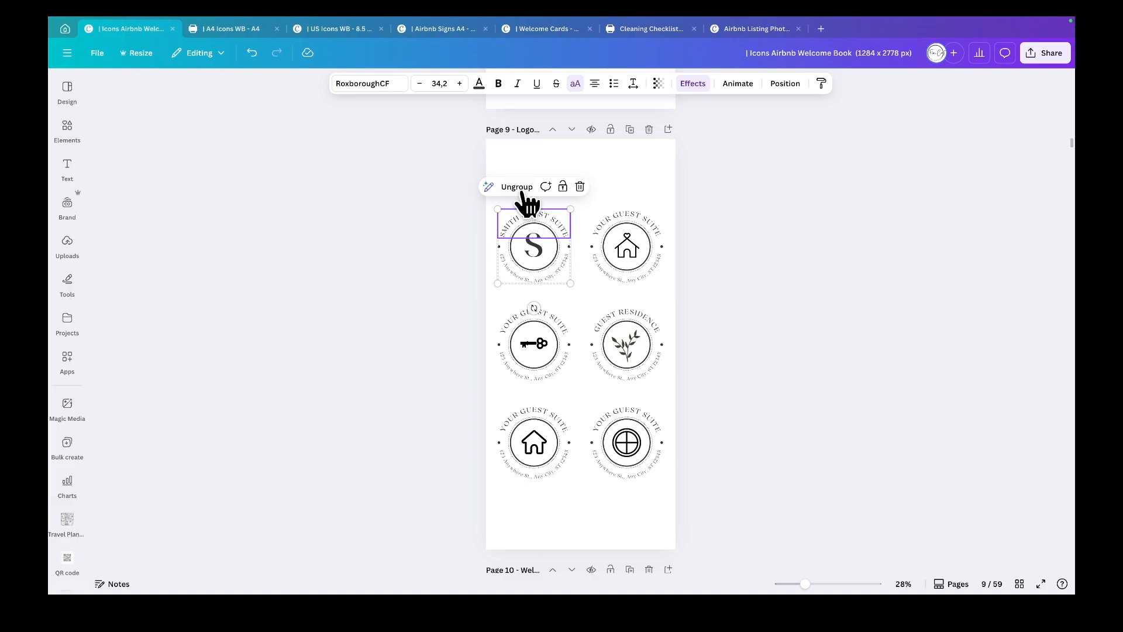
click(517, 187)
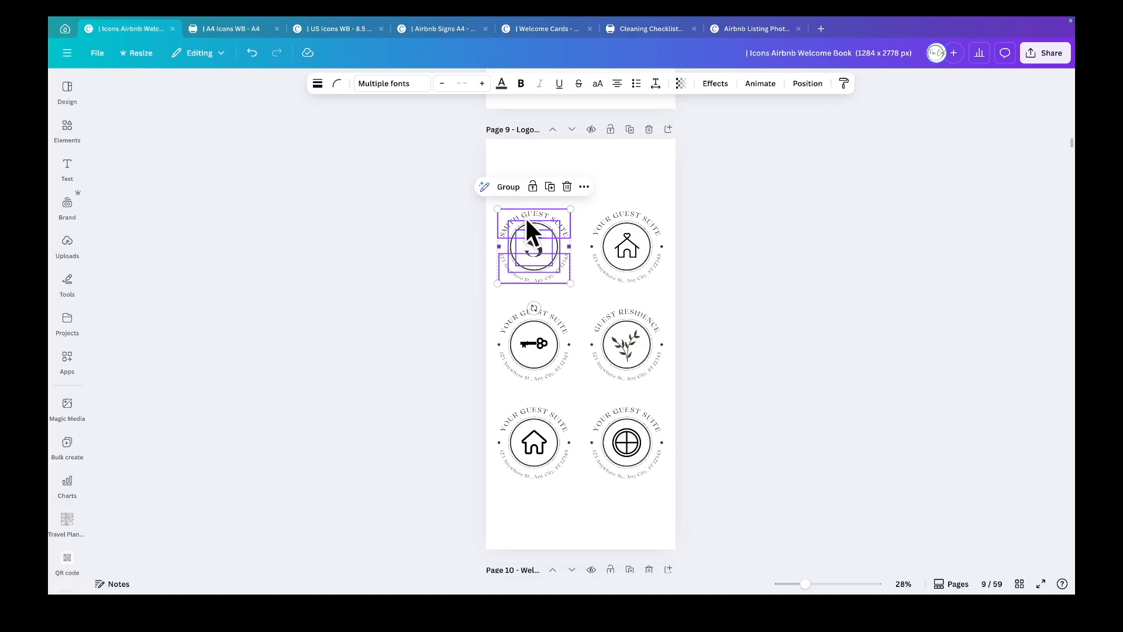
click(704, 201)
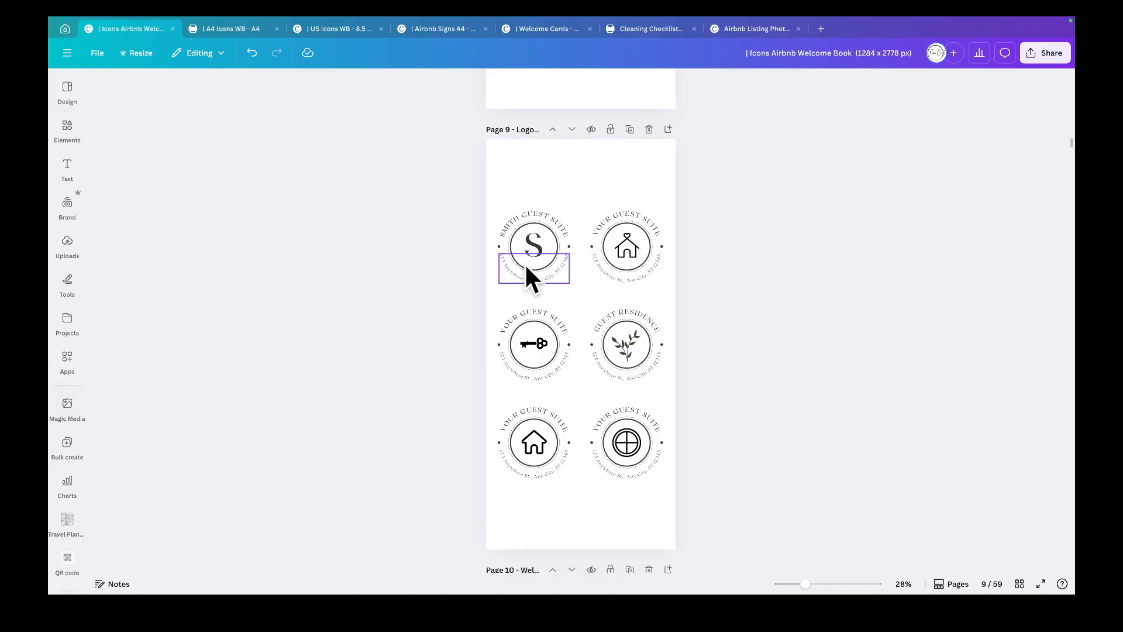
click(526, 219)
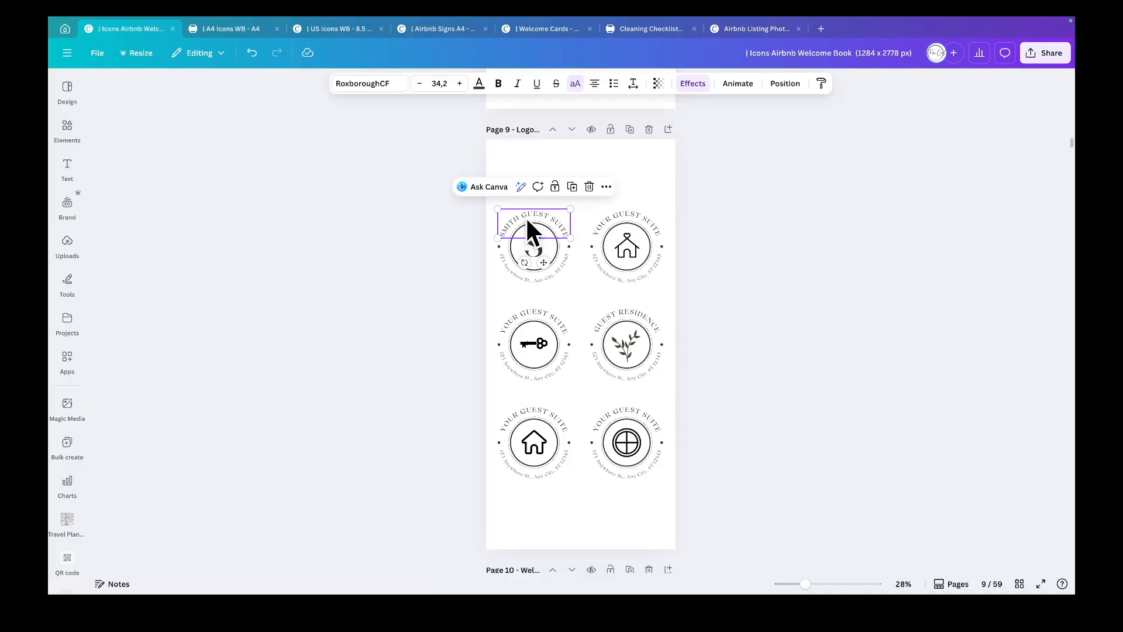
click(459, 219)
drag(464, 214, 567, 279)
click(509, 187)
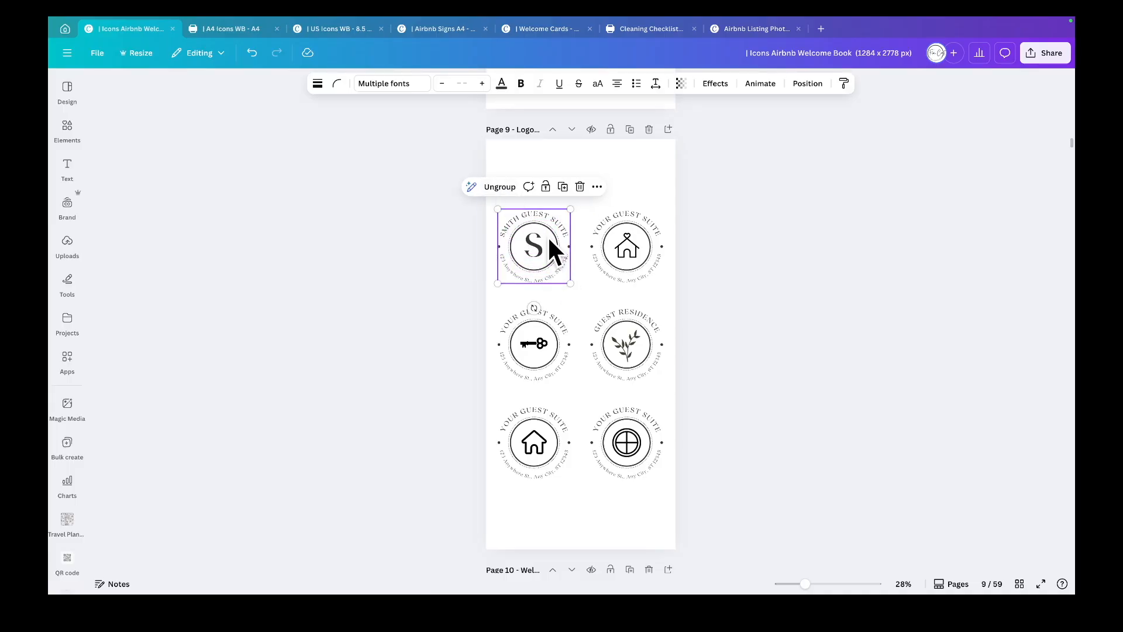
drag(568, 282, 535, 258)
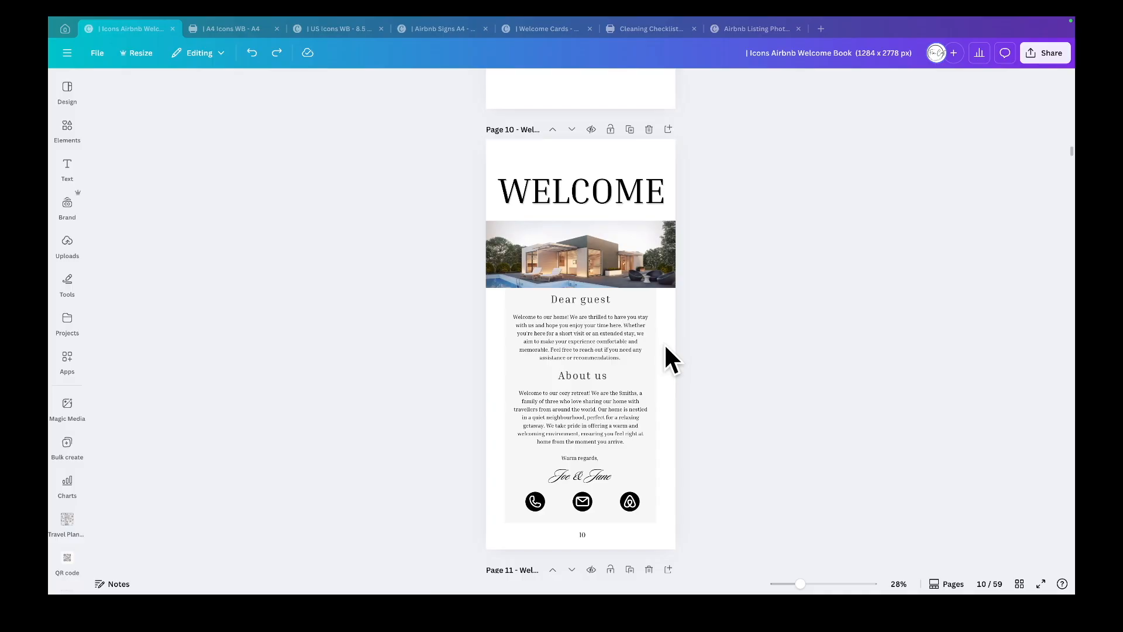
- Scroll through the welcome, meet your hosts and guide pages to review their layouts
scroll(664, 342, down, 2)
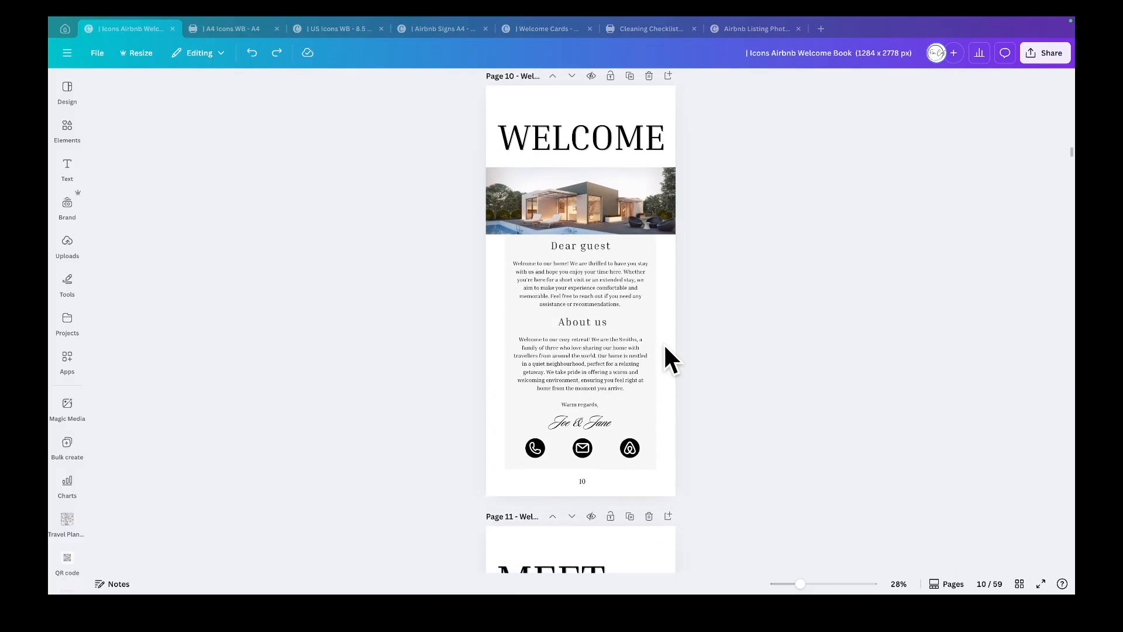
scroll(665, 347, down, 3)
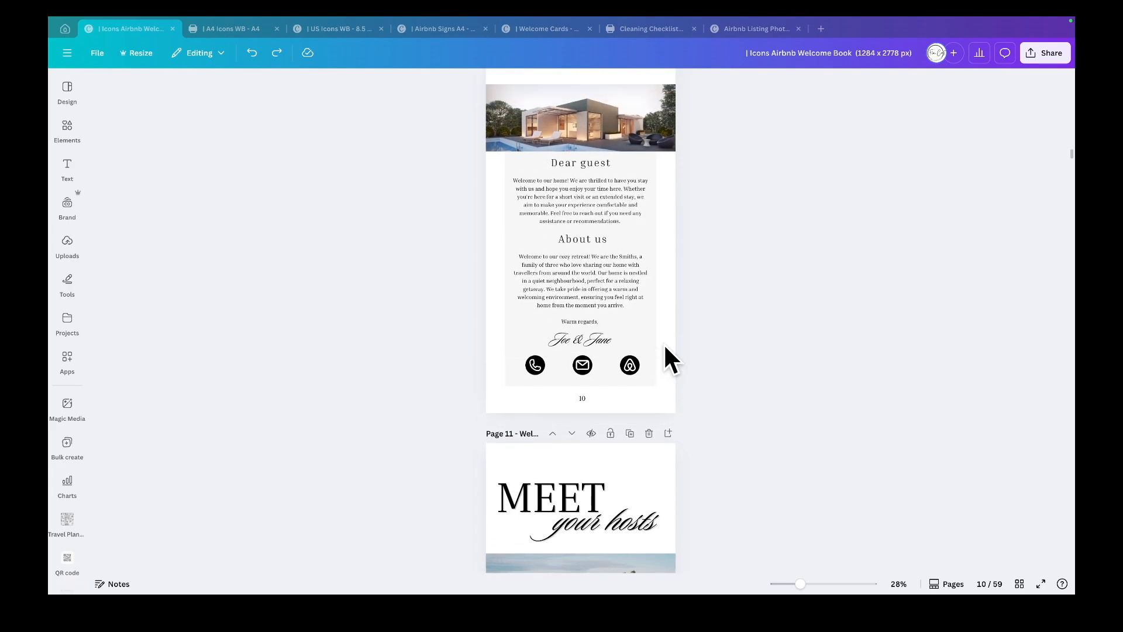
scroll(665, 347, up, 2)
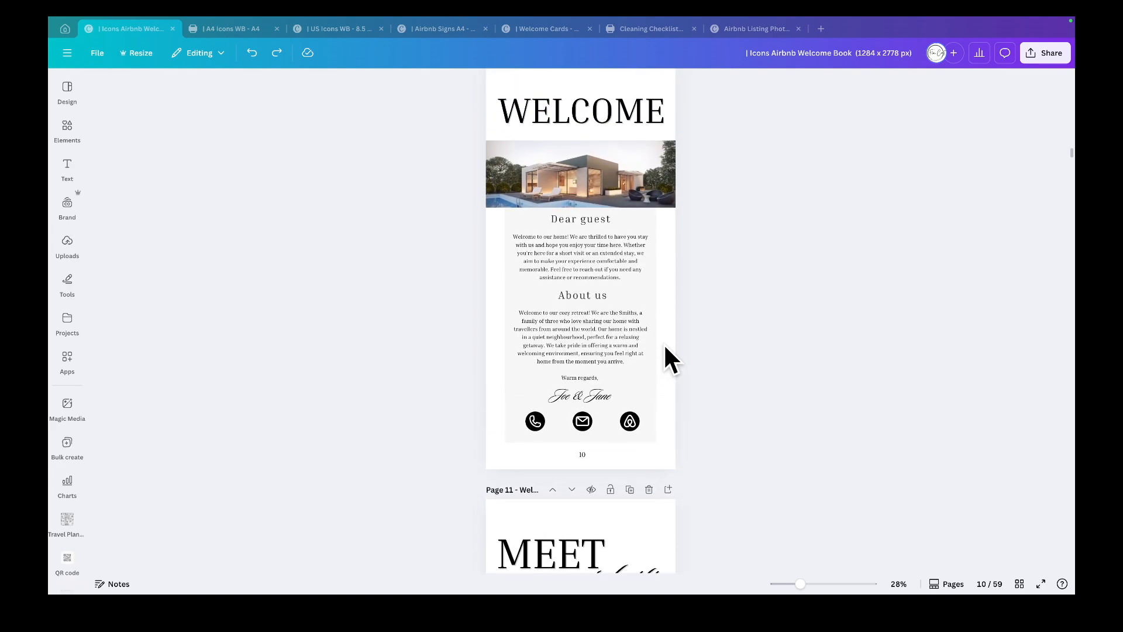
scroll(665, 347, down, 4)
scroll(665, 347, down, 8)
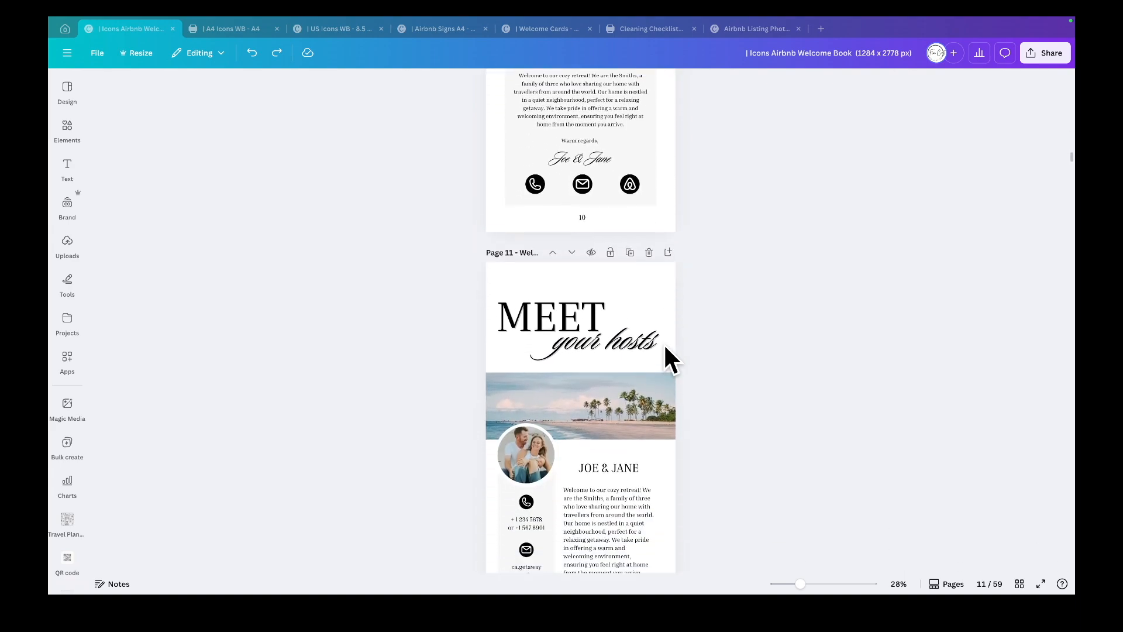
scroll(666, 346, up, 8)
scroll(663, 343, up, 4)
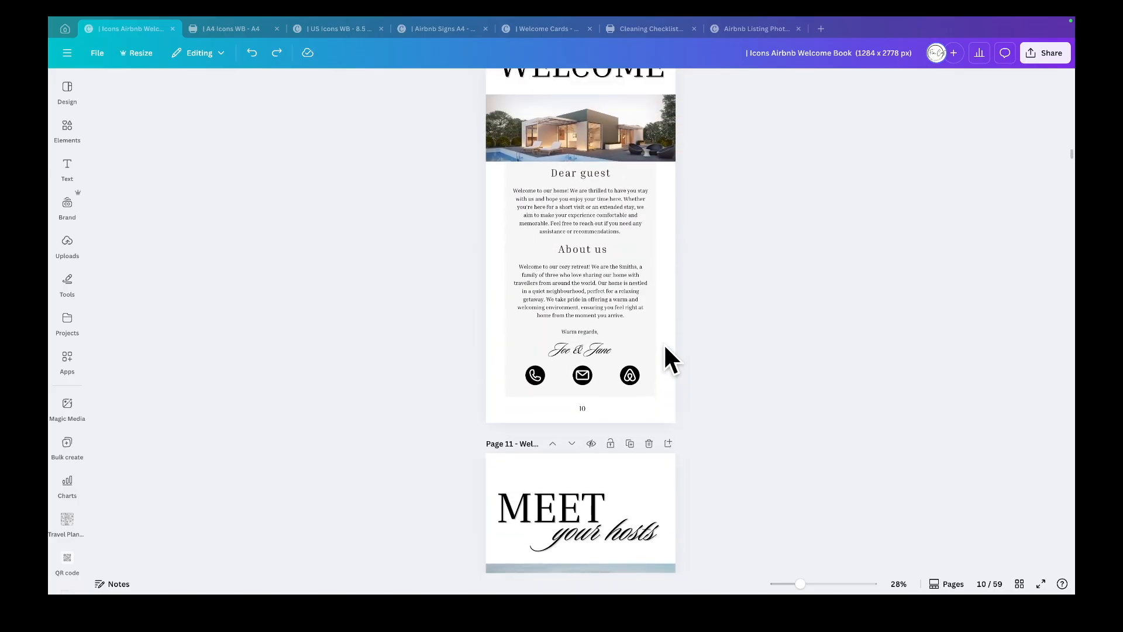
click(586, 245)
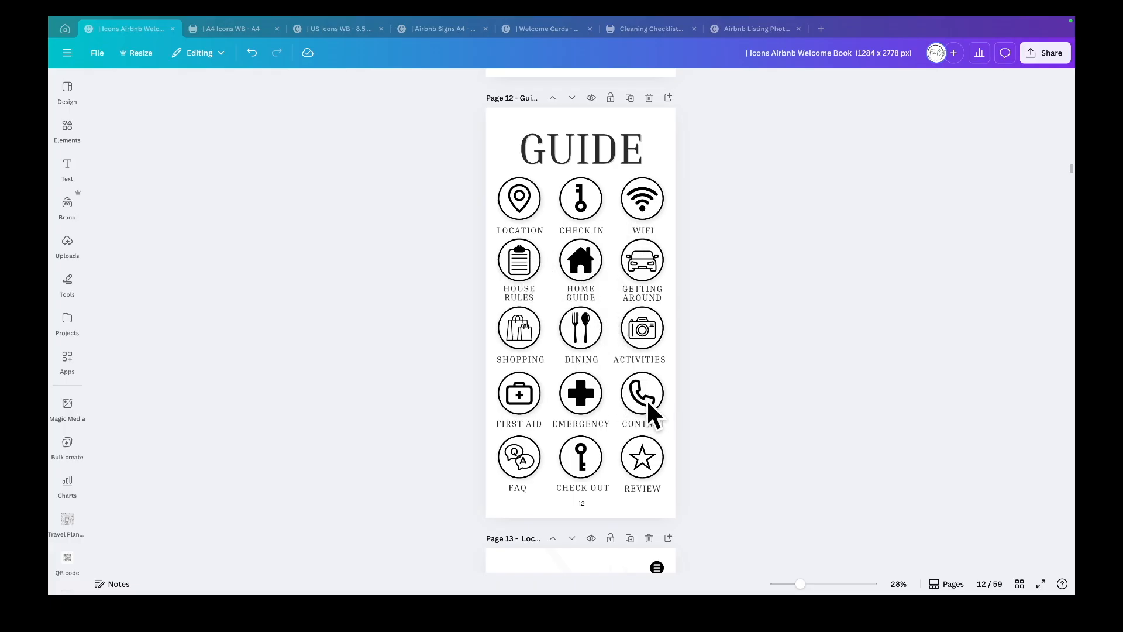
scroll(614, 392, down, 3)
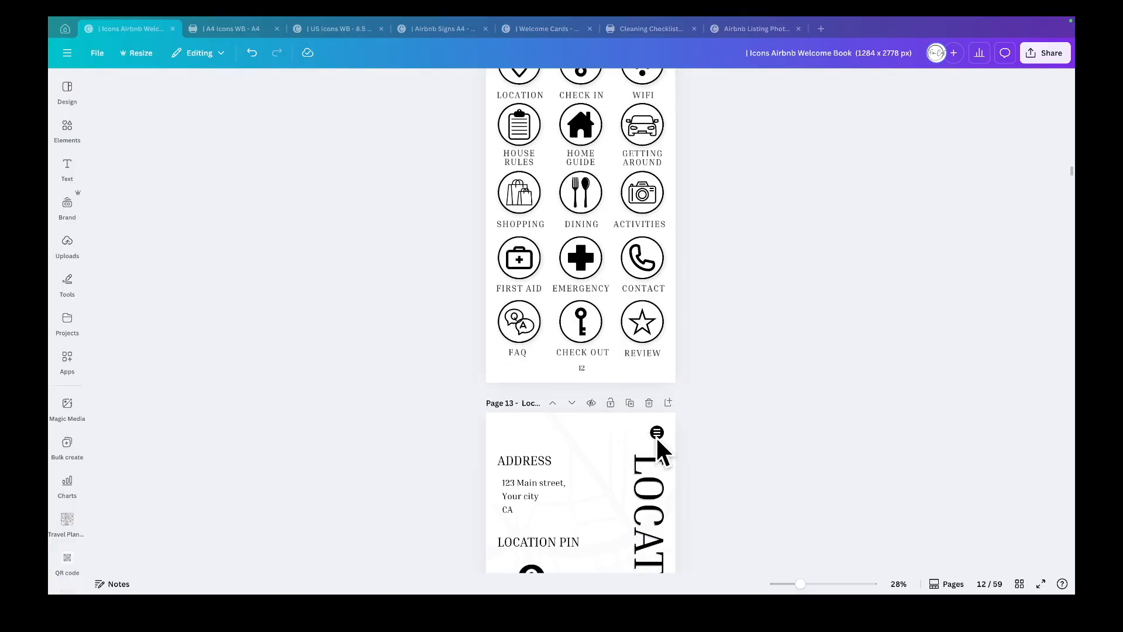
scroll(633, 368, up, 1)
scroll(630, 364, up, 3)
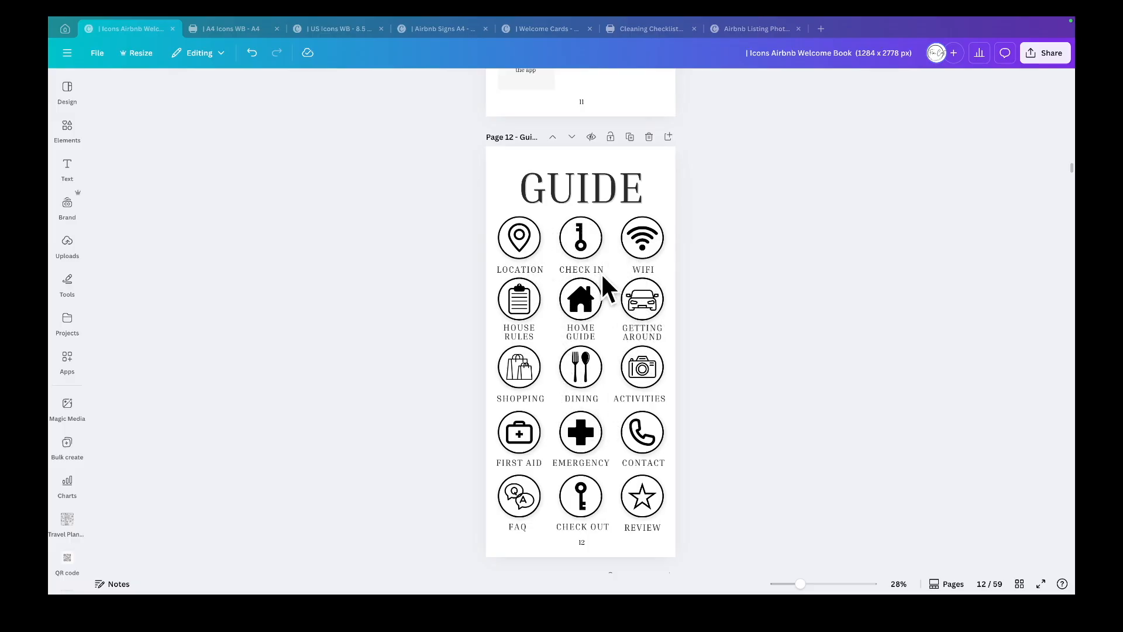
- Link the LOCATION label on the page 12 guide to page 13 - Location and remove its underline
right_click(526, 270)
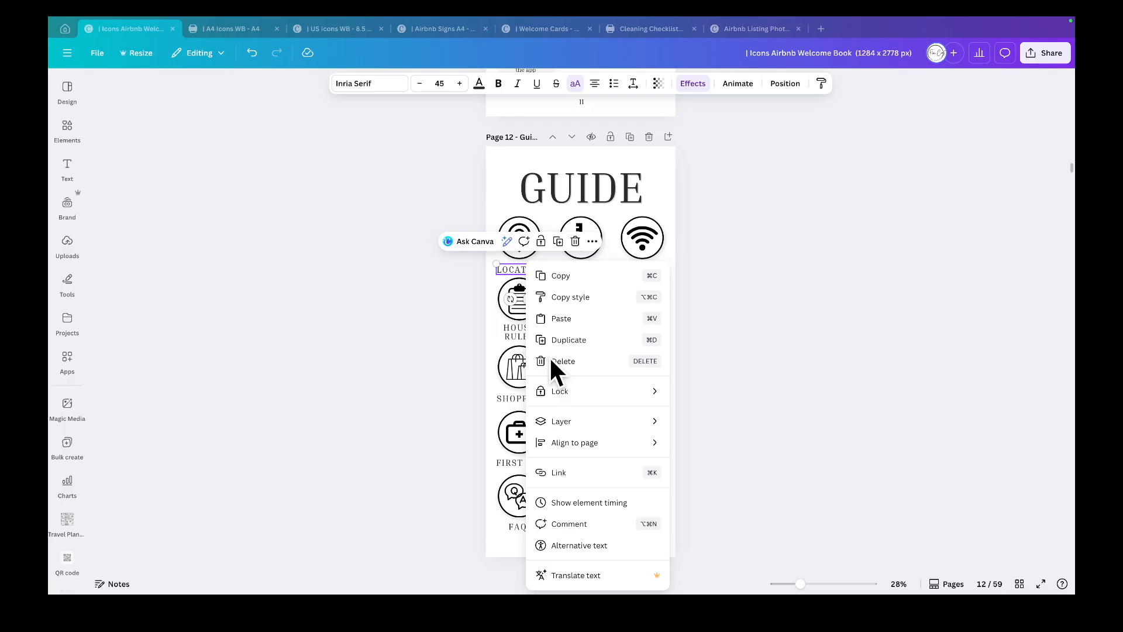
click(572, 473)
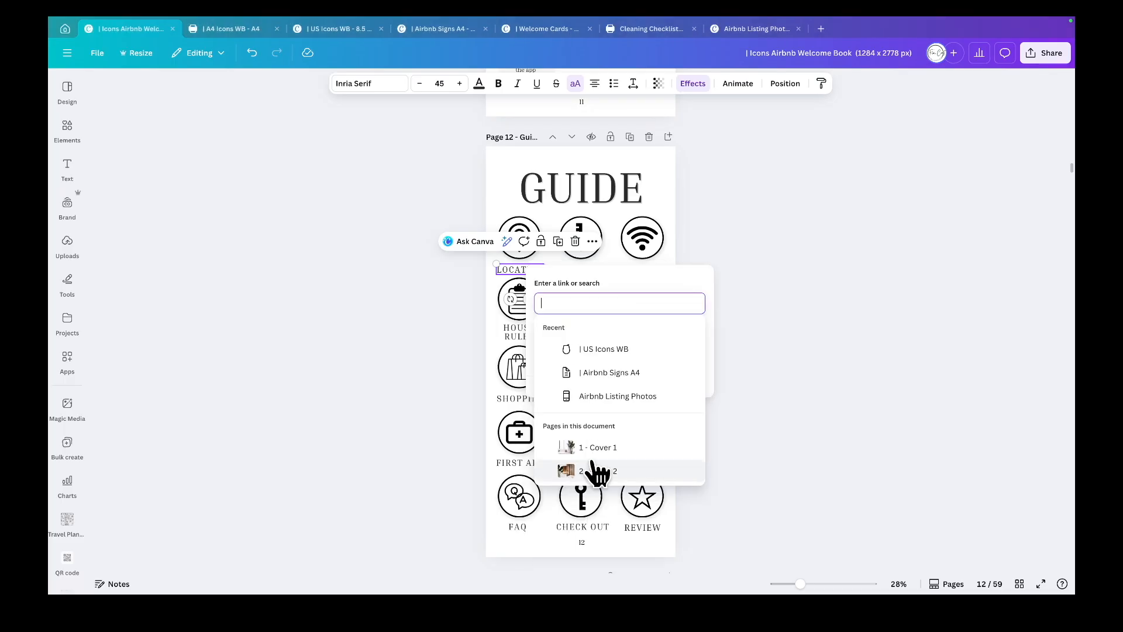
scroll(611, 467, down, 1)
scroll(614, 468, down, 4)
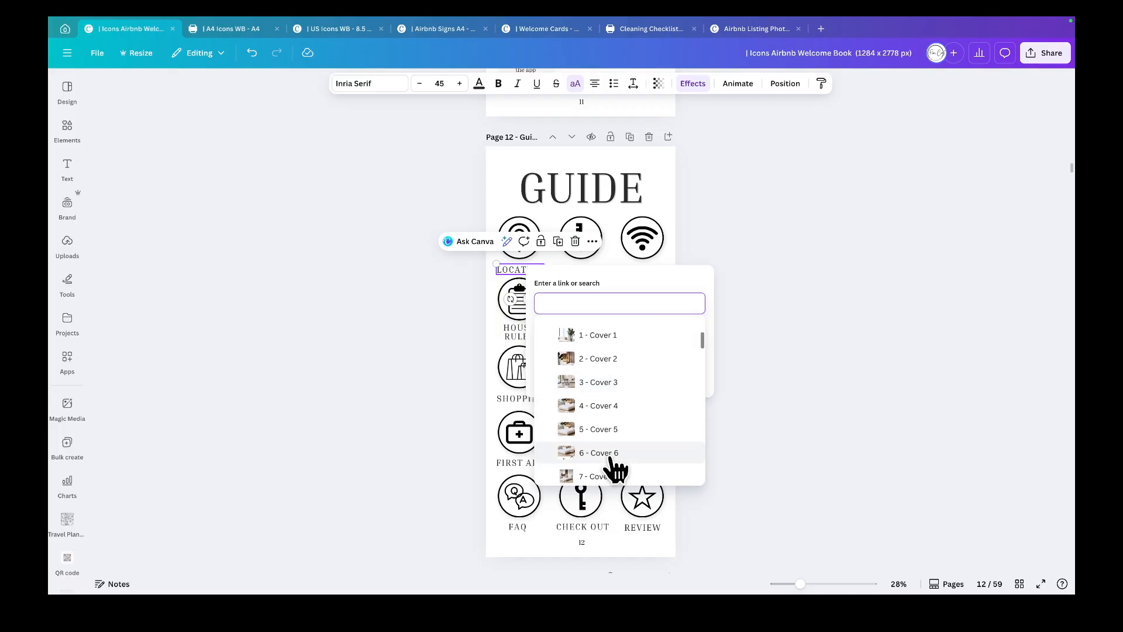
scroll(615, 468, down, 3)
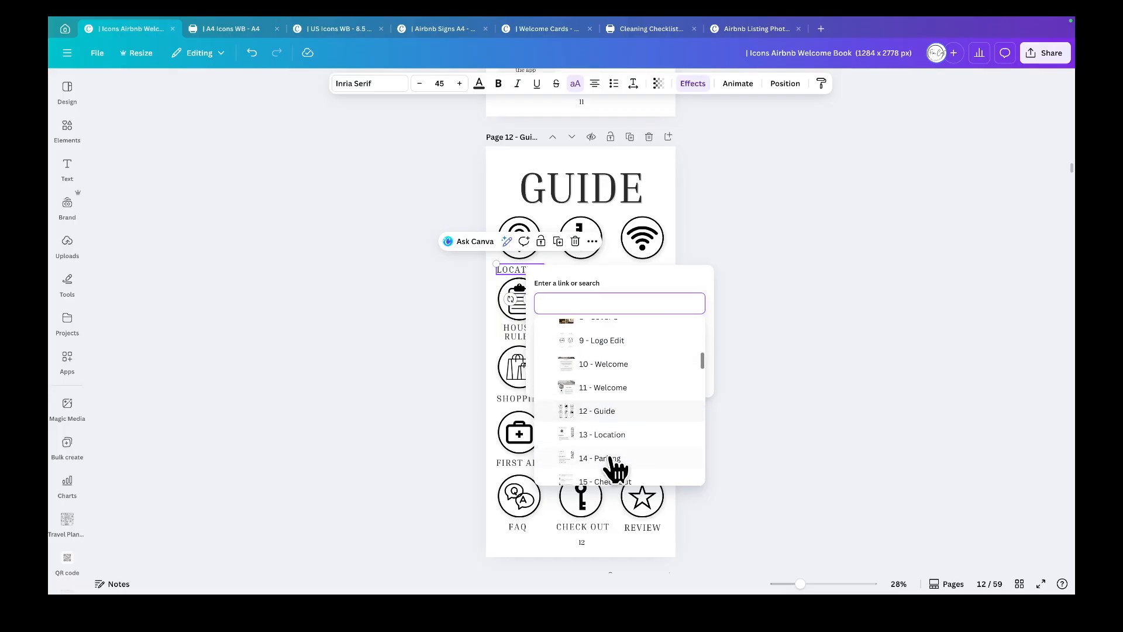
click(618, 408)
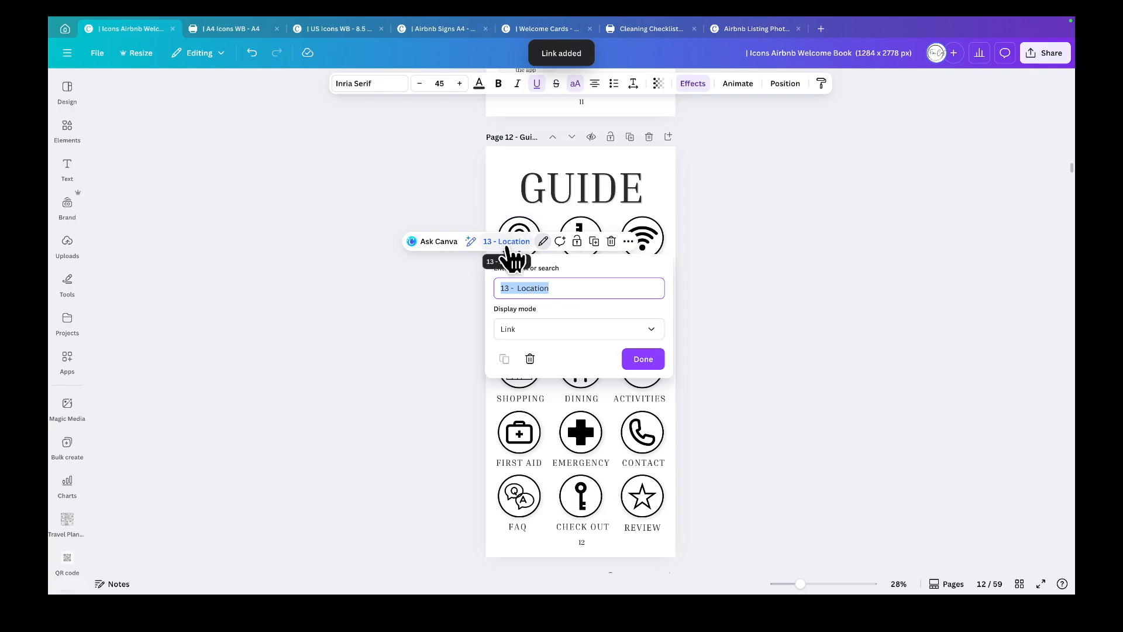
click(637, 357)
click(720, 324)
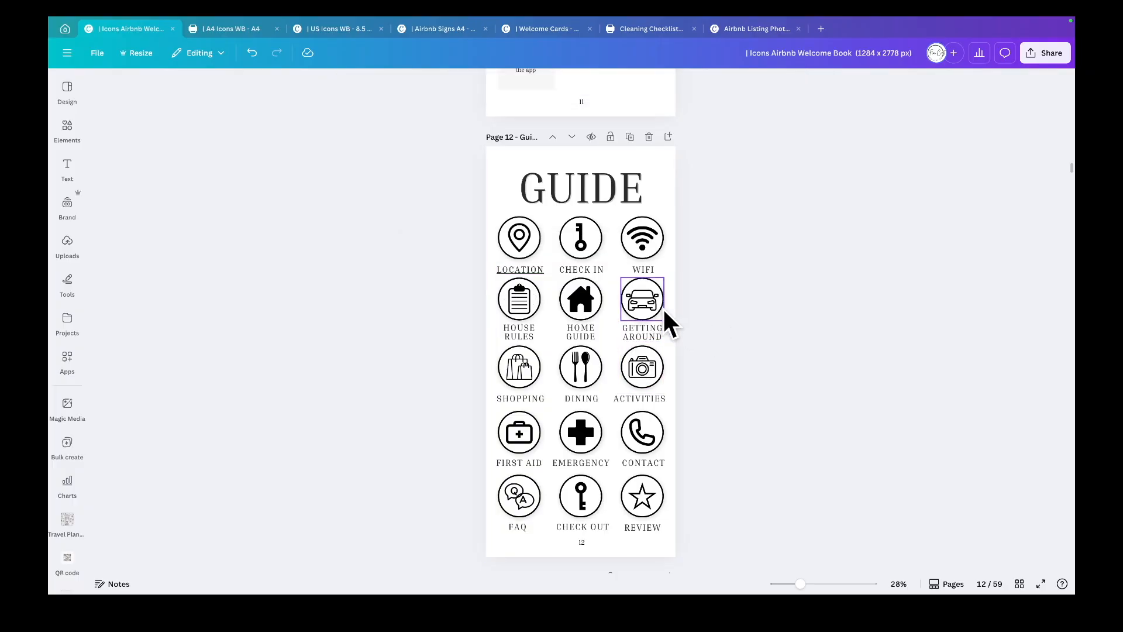
click(521, 270)
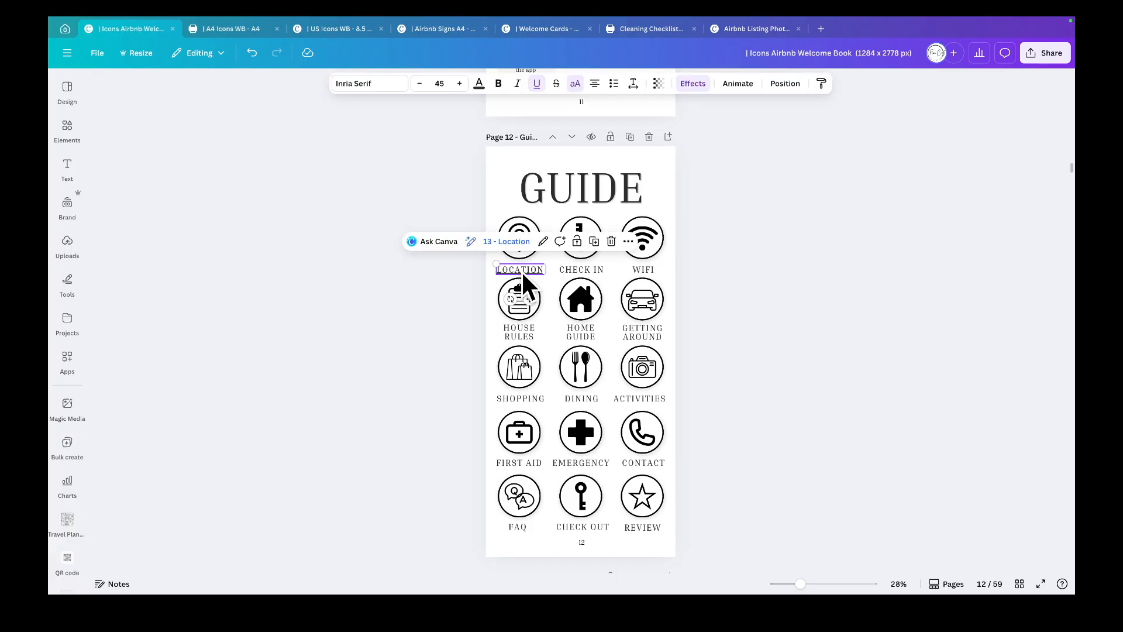
click(537, 83)
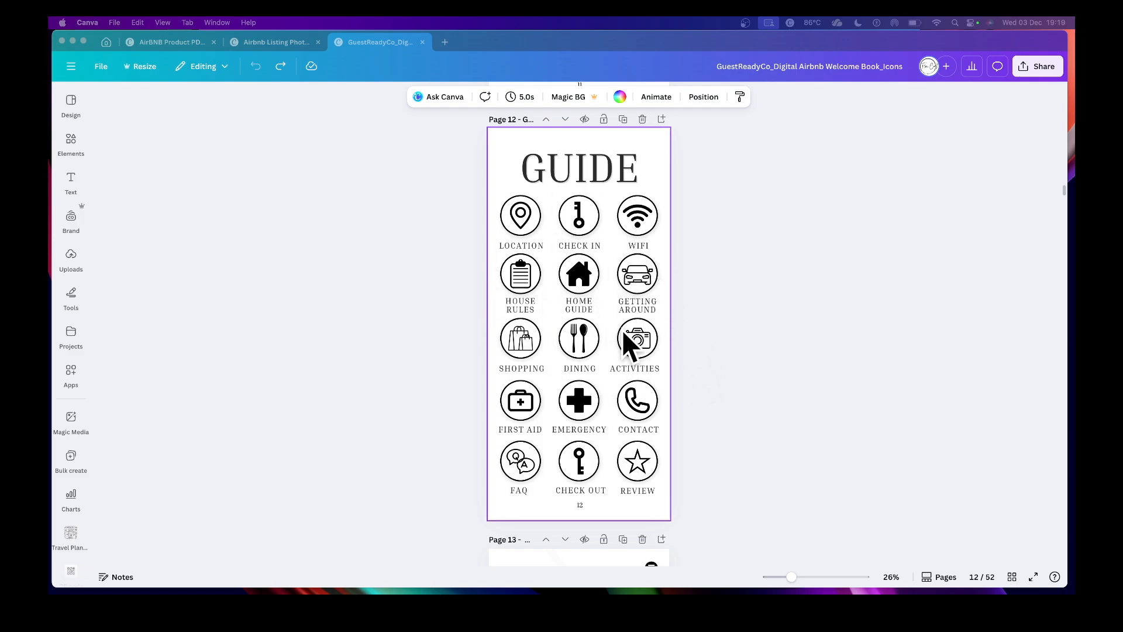
- Switch to the page grid view and delete page 34 - Activities
click(1011, 578)
click(1012, 578)
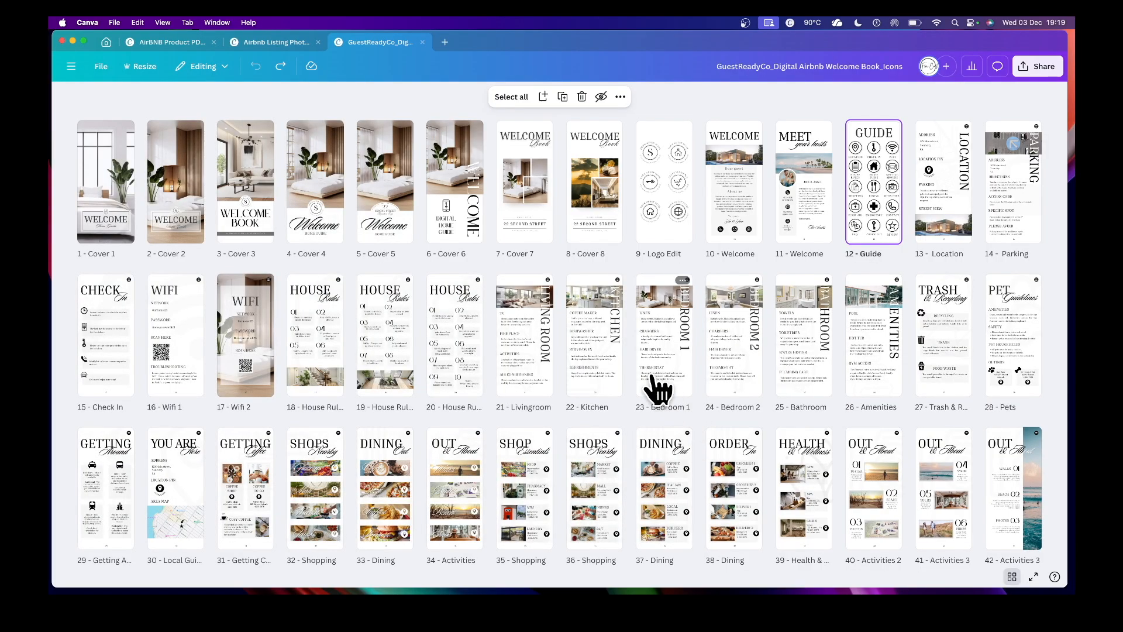
mouse_move(520, 382)
mouse_down()
mouse_move(486, 360)
mouse_move(468, 461)
mouse_move(452, 440)
mouse_move(506, 504)
mouse_move(451, 496)
mouse_up()
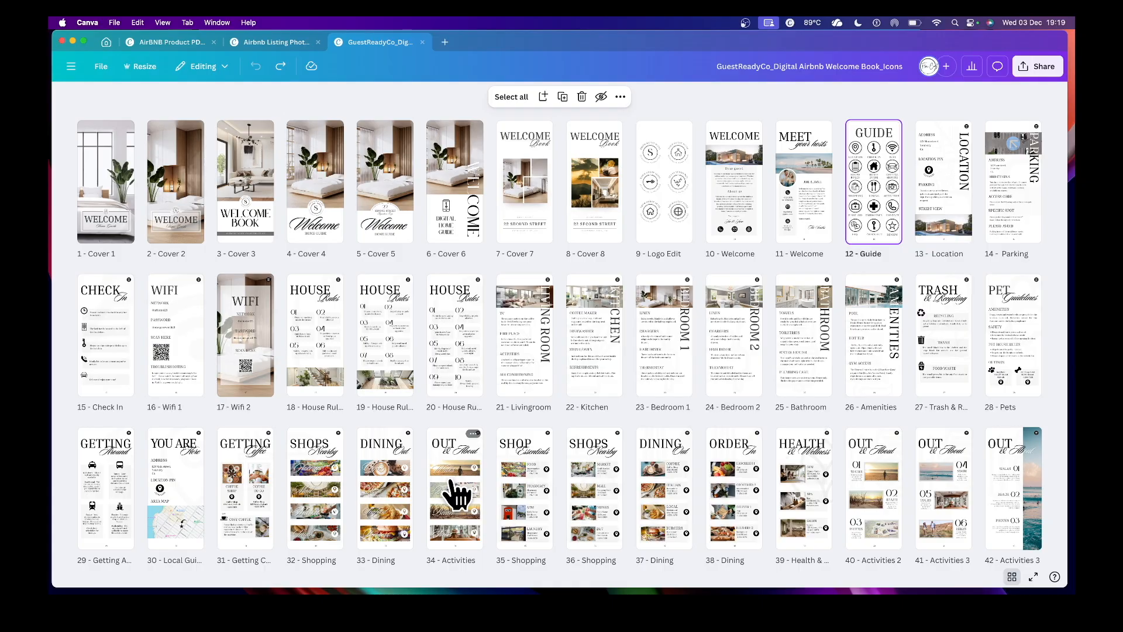
click(453, 494)
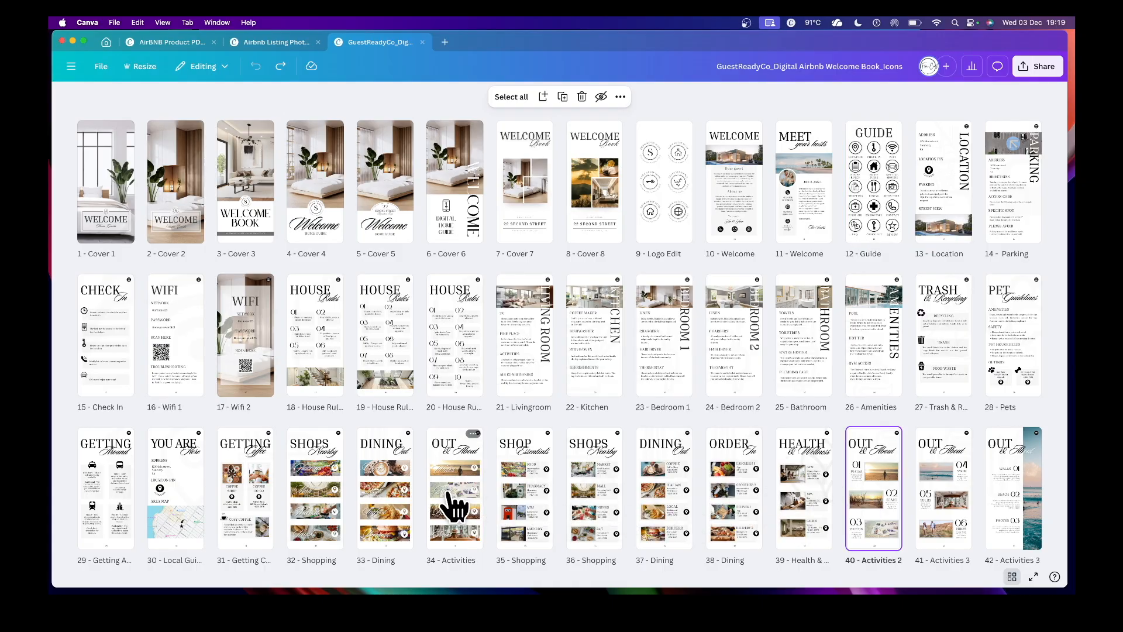
click(471, 436)
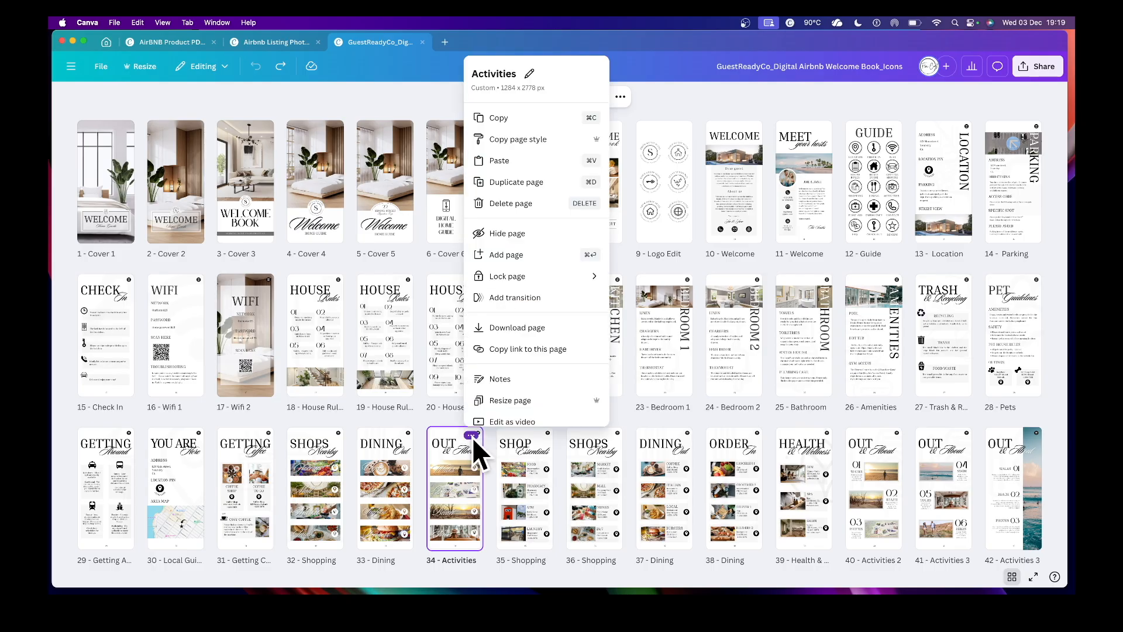
click(506, 209)
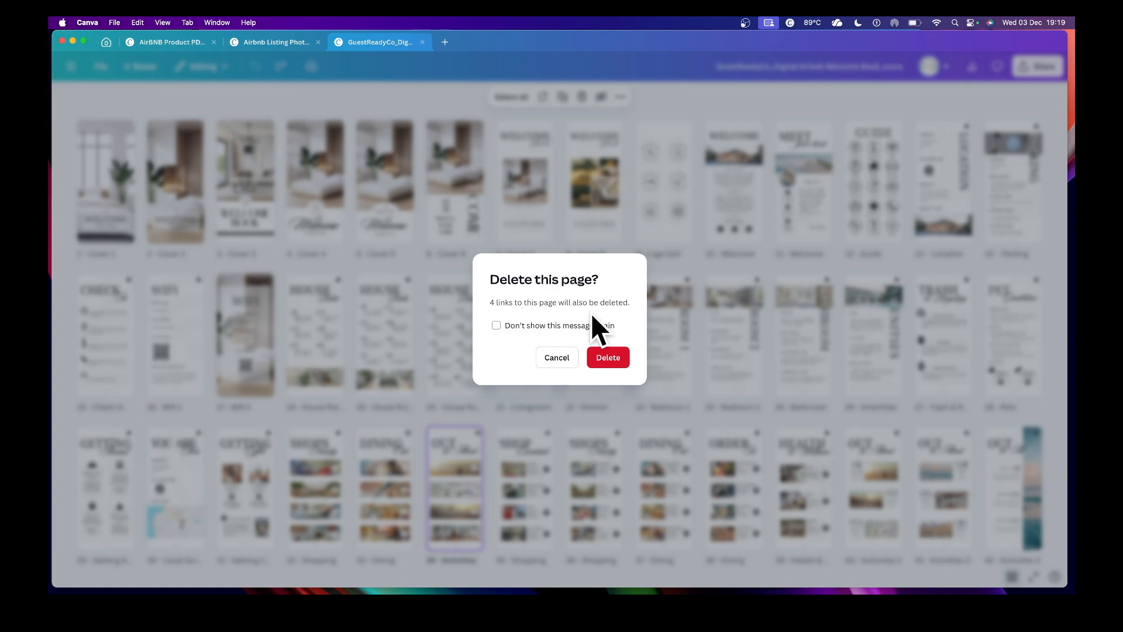
click(610, 358)
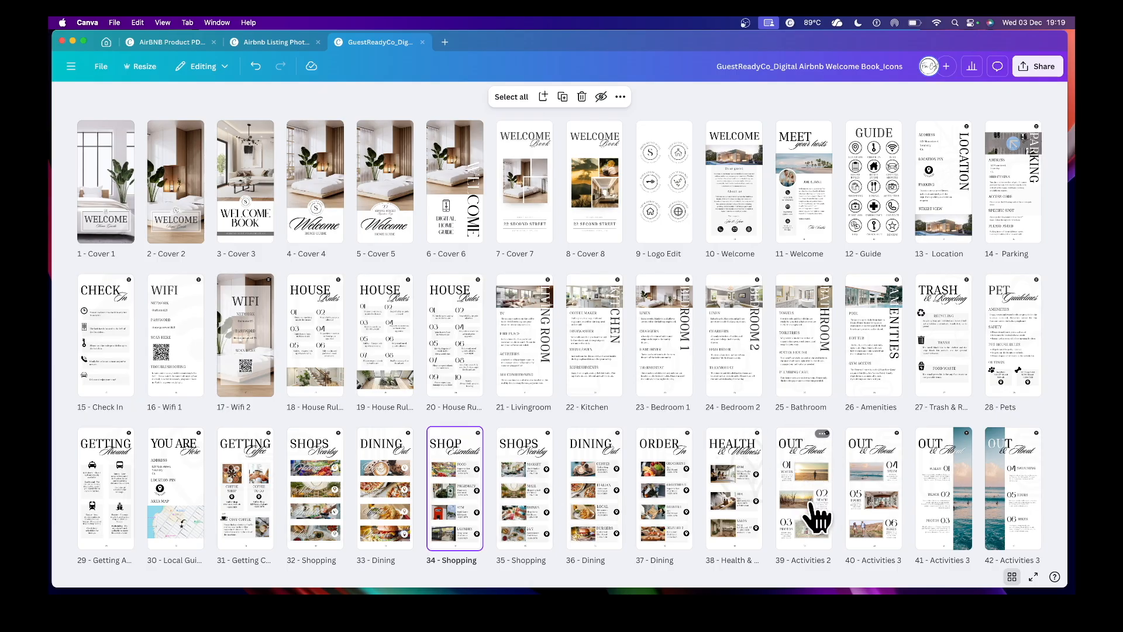
- Link the ACTIVITIES label on the page 12 guide to page 39 - Activities 2 and remove its underline
double_click(866, 221)
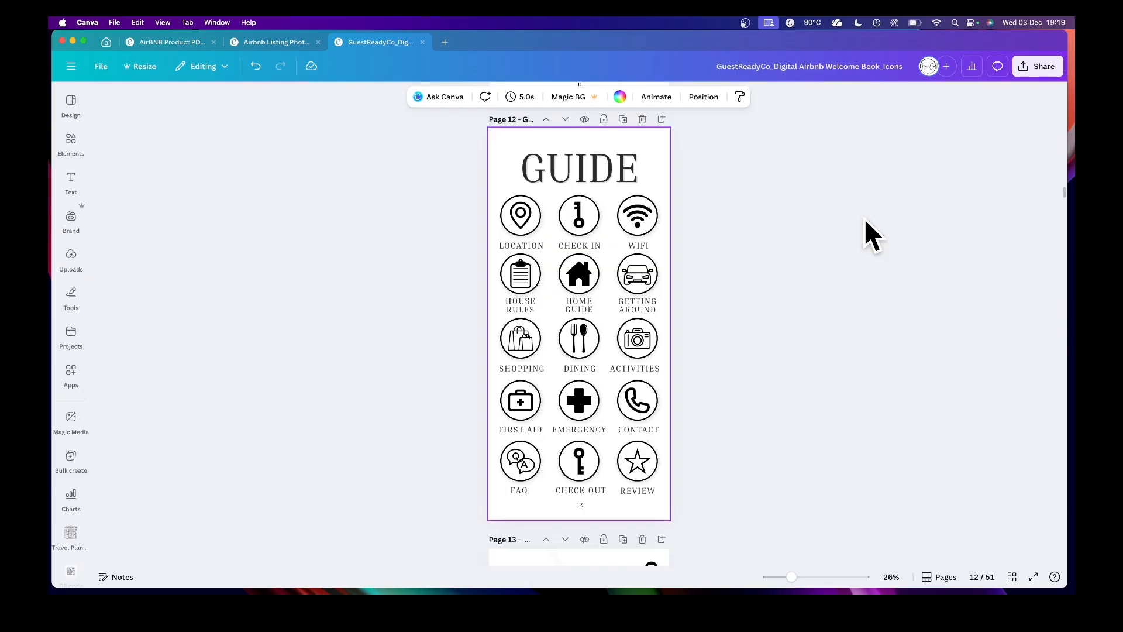
right_click(644, 369)
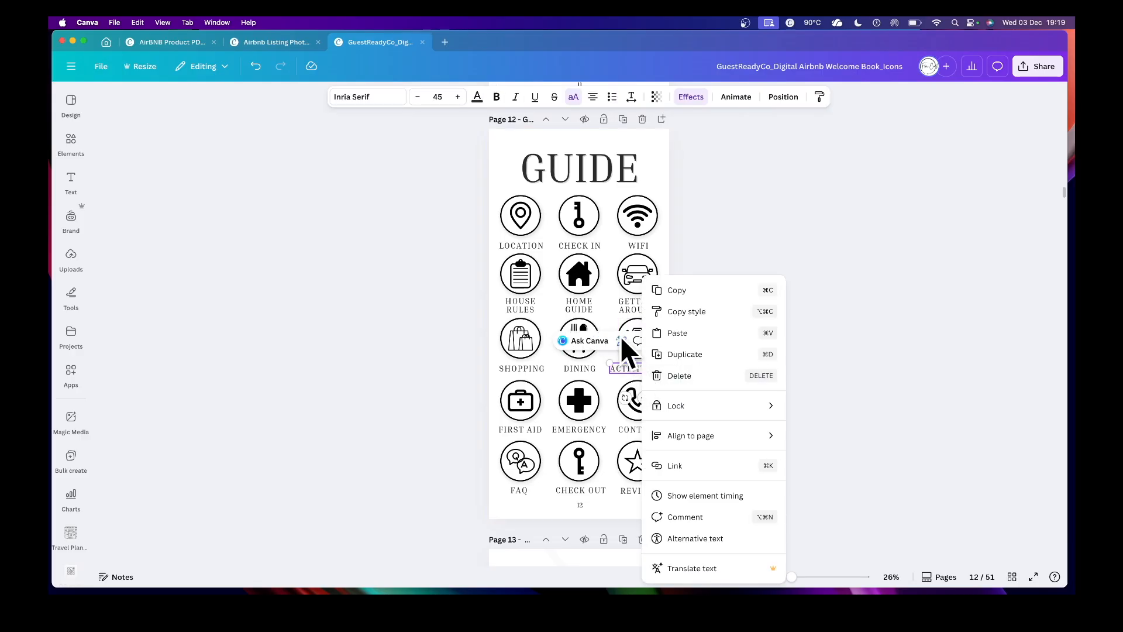
click(690, 465)
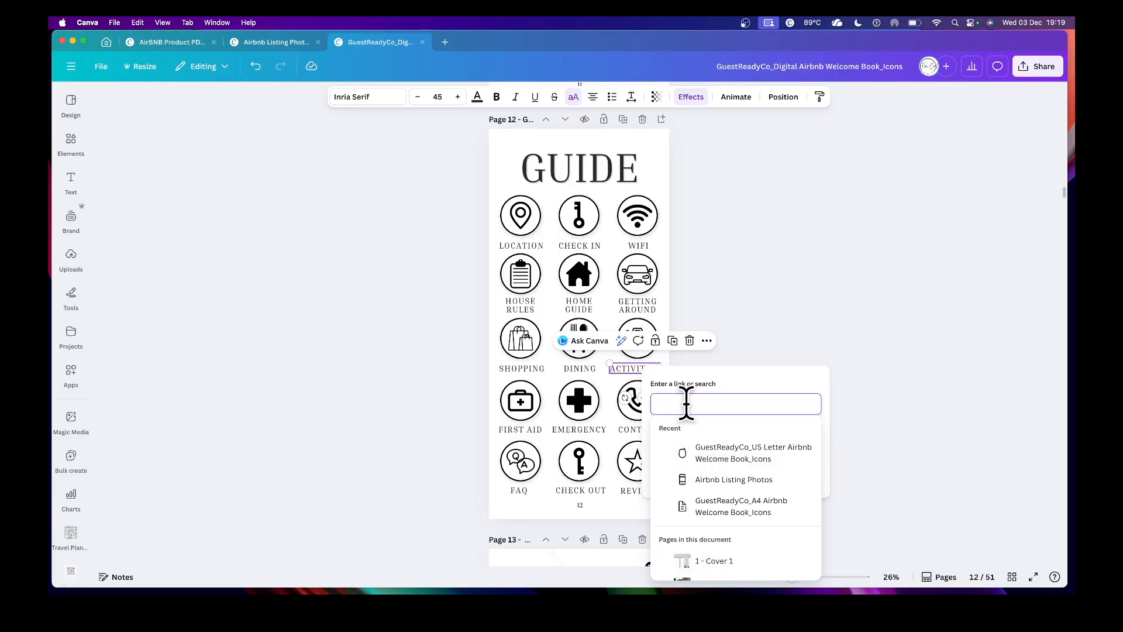
scroll(714, 502, down, 10)
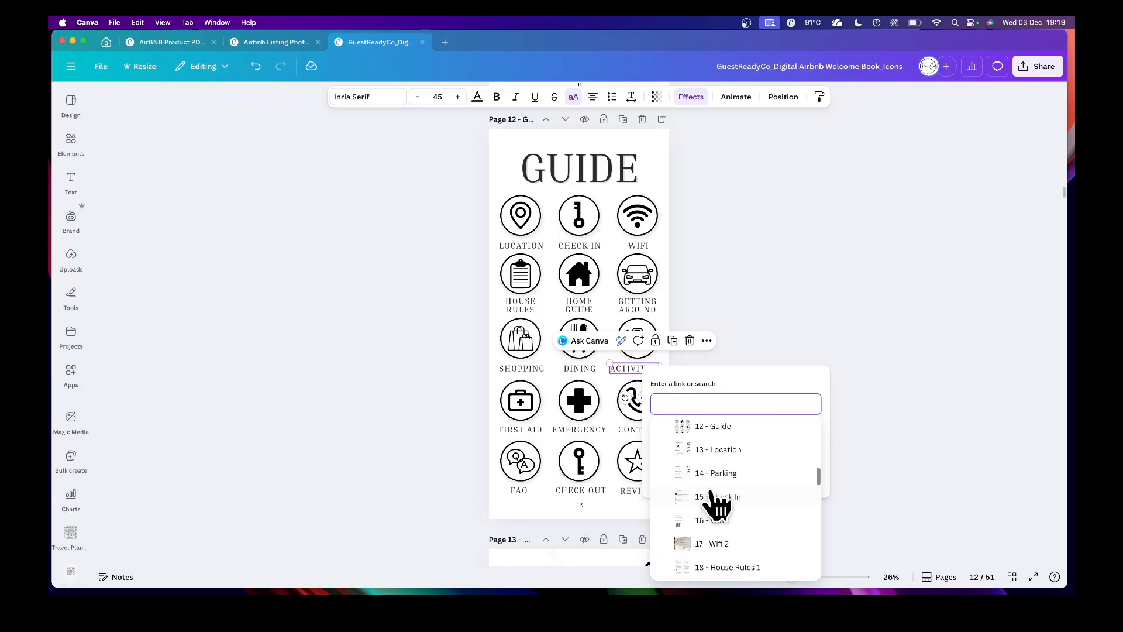
scroll(711, 494, down, 5)
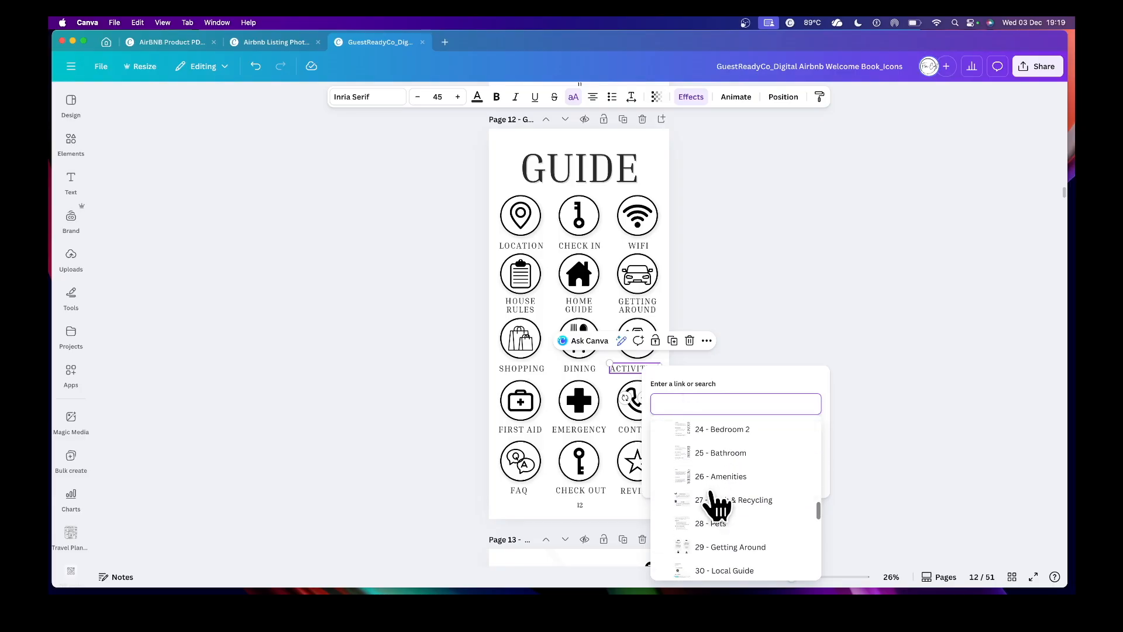
scroll(712, 504, down, 5)
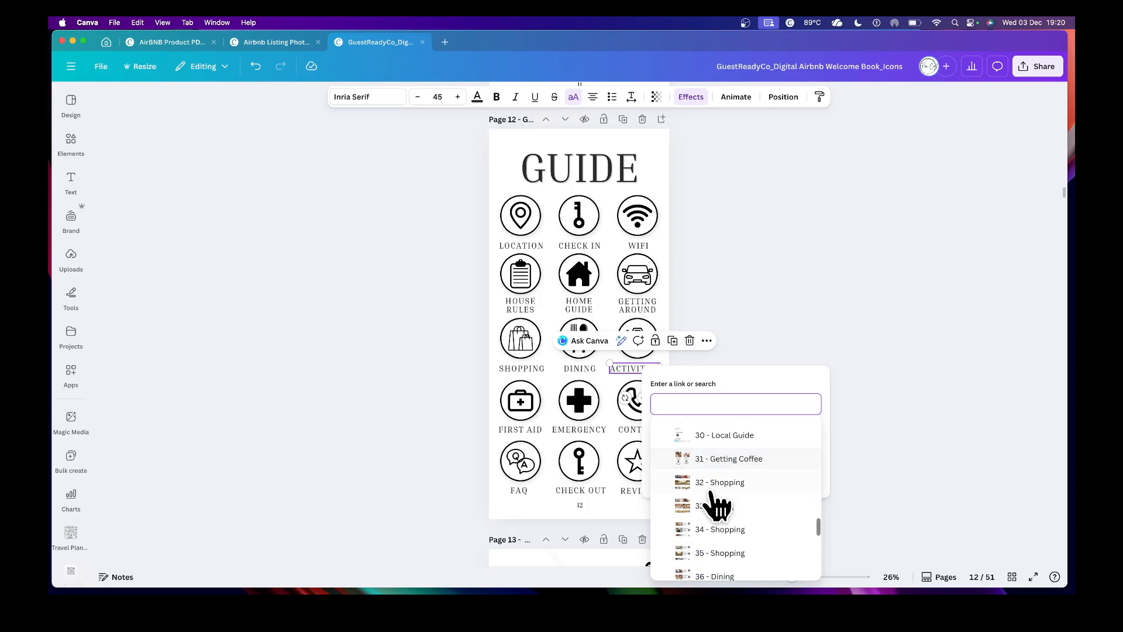
scroll(715, 505, down, 4)
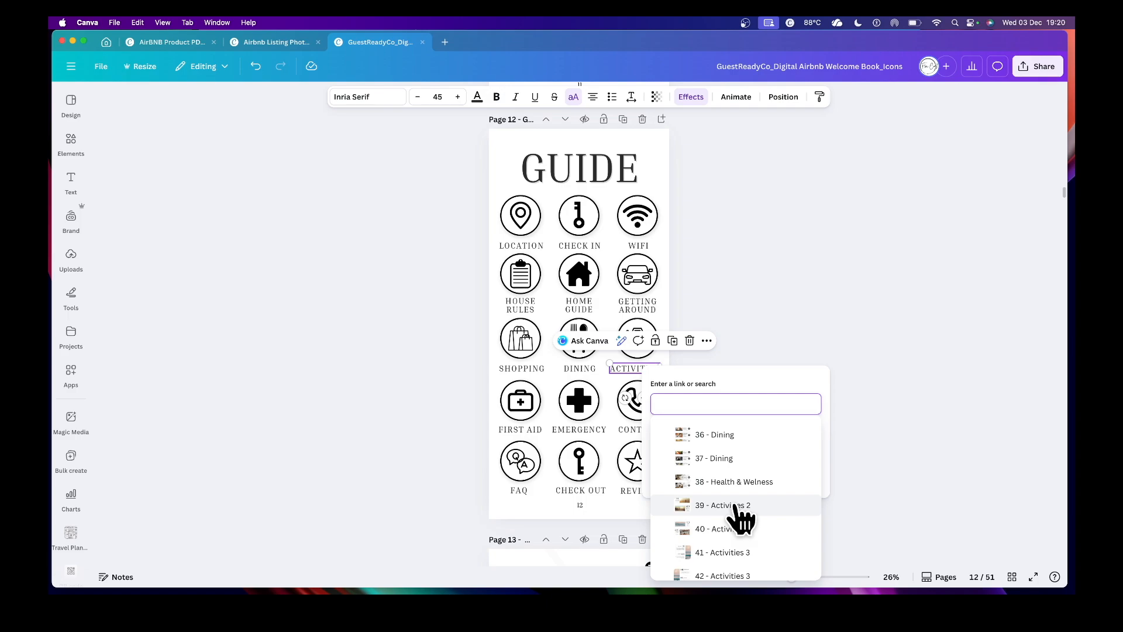
click(734, 505)
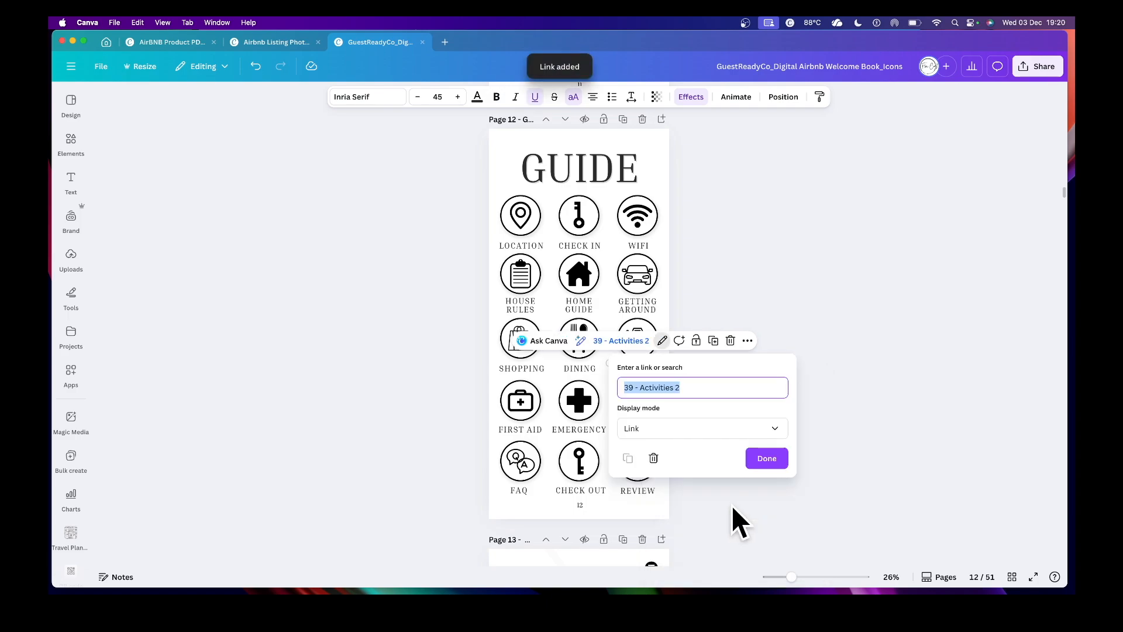
click(769, 458)
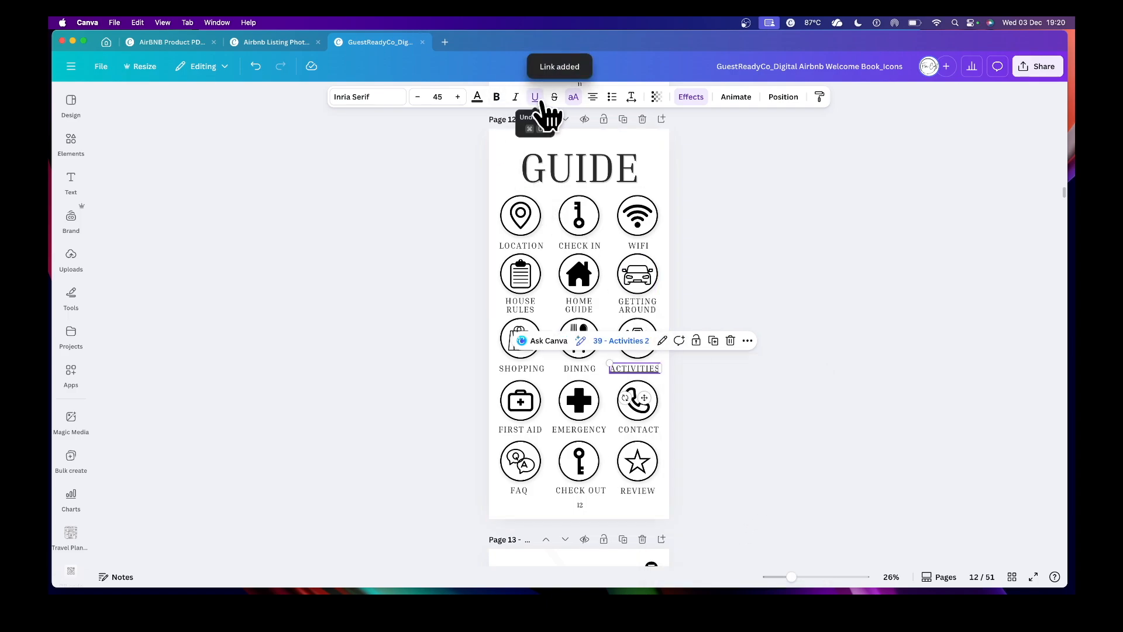
click(757, 388)
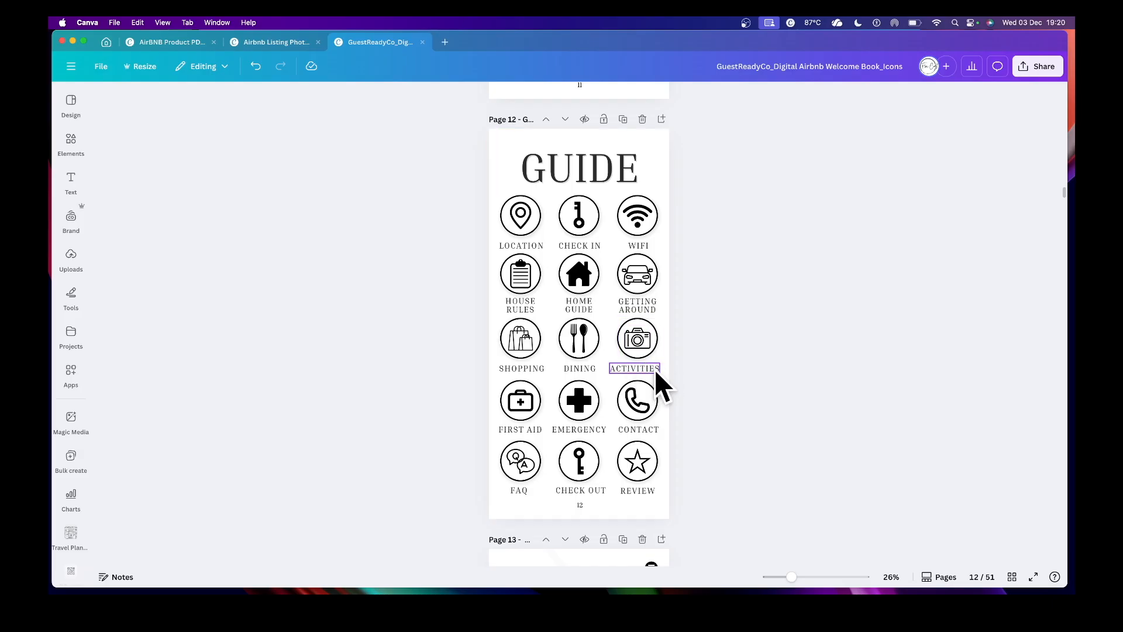
key(super+z)
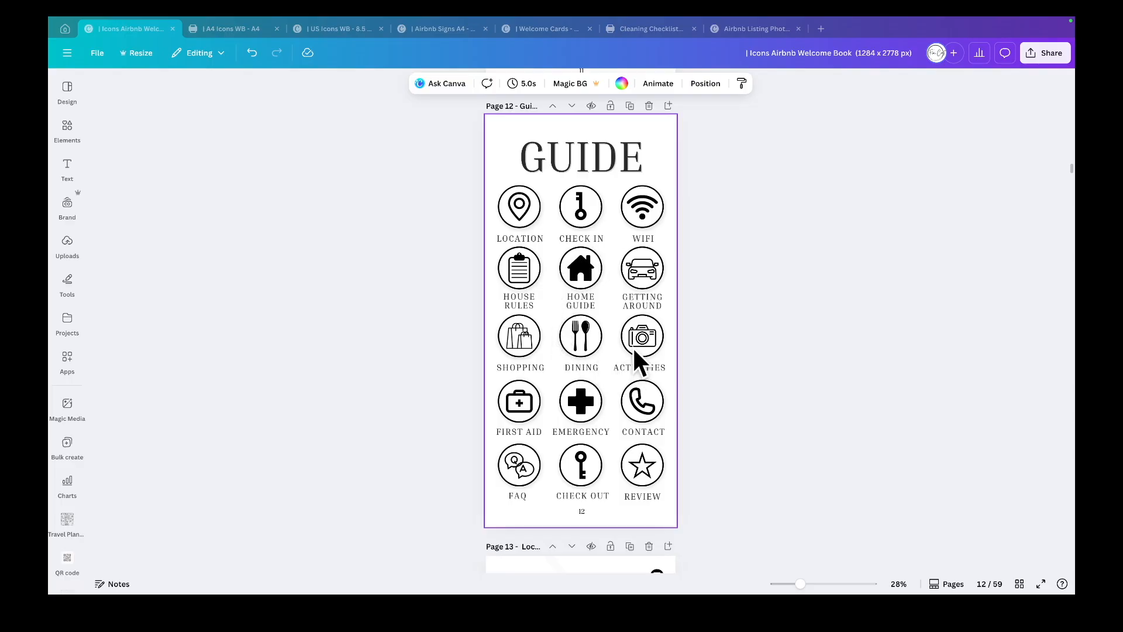
scroll(669, 333, up, 7)
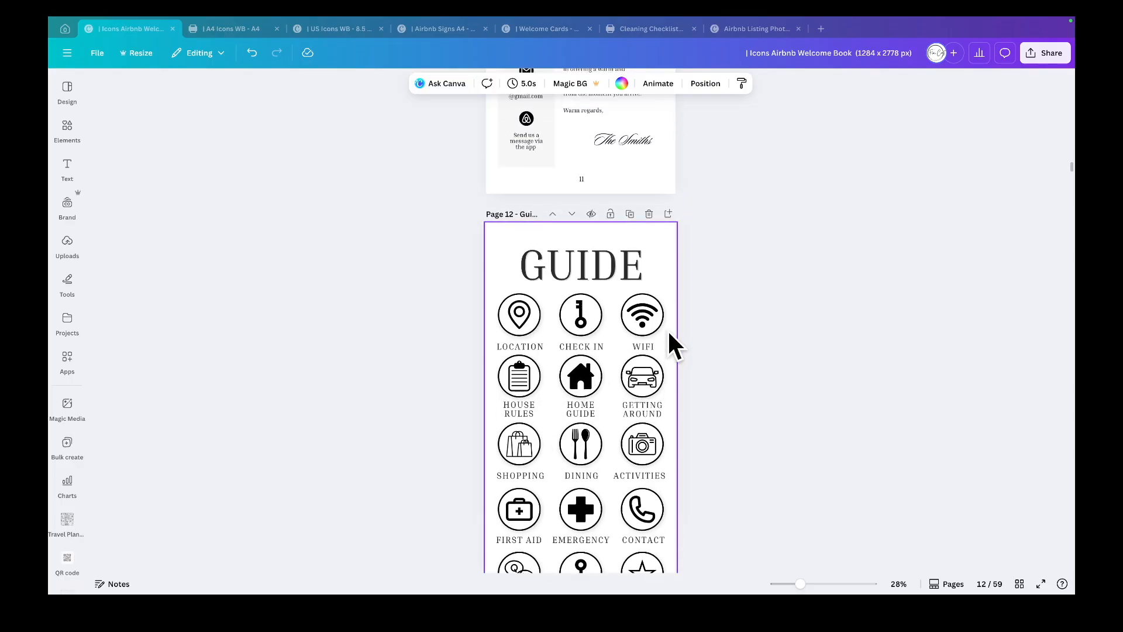
scroll(668, 331, up, 1)
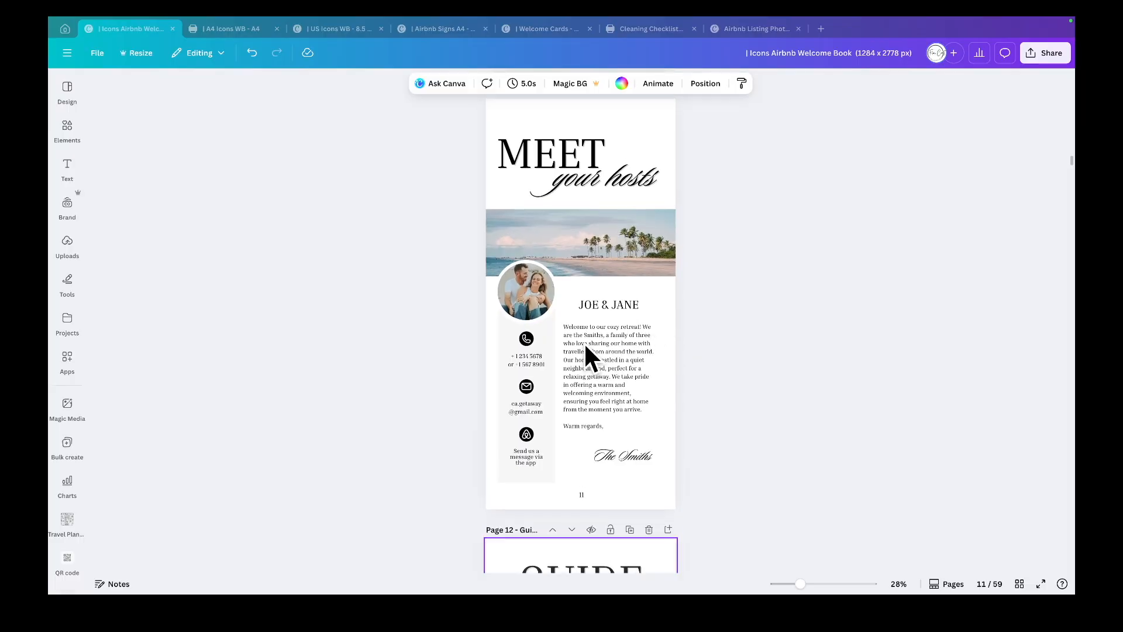
double_click(528, 338)
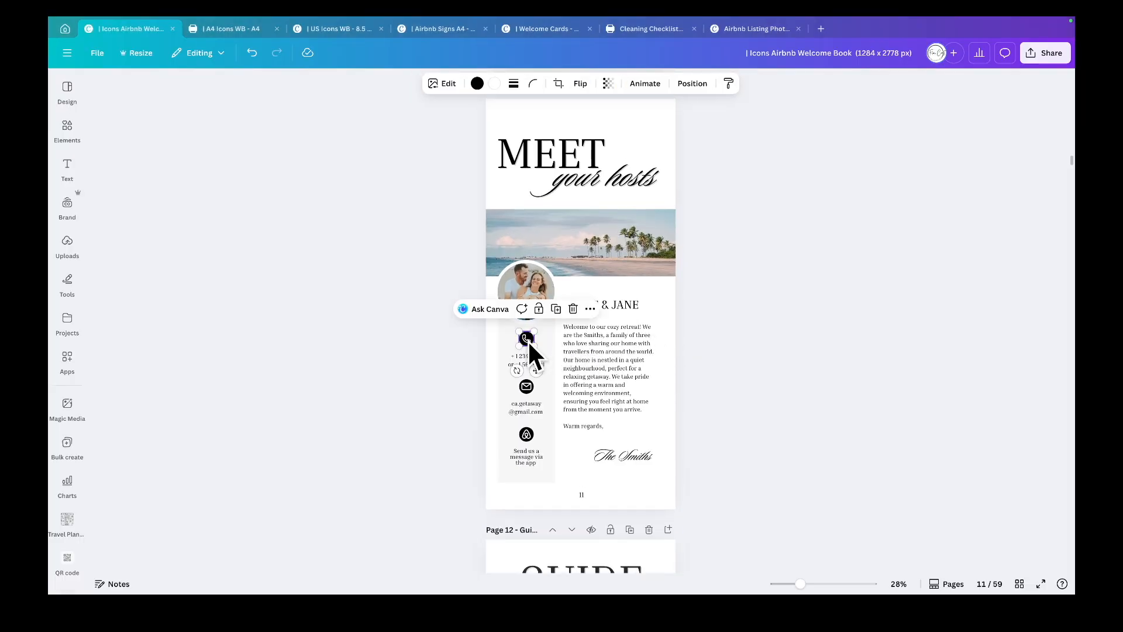
click(527, 387)
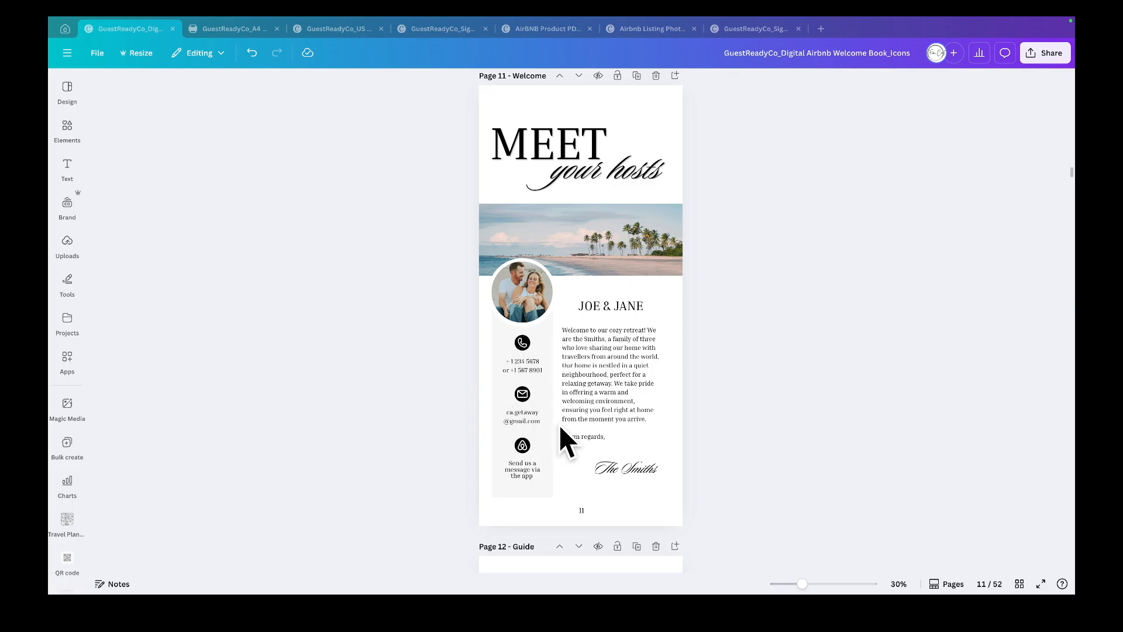
- Link the phone icon on page 10 - Welcome to the hosts' phone number
scroll(559, 425, up, 6)
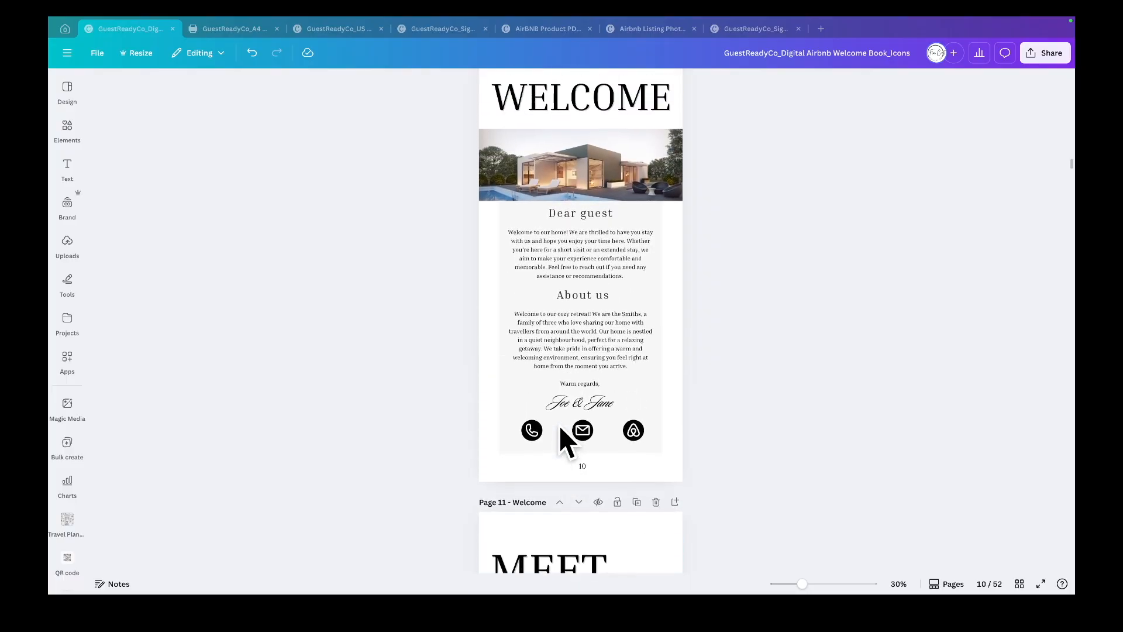
scroll(559, 426, up, 1)
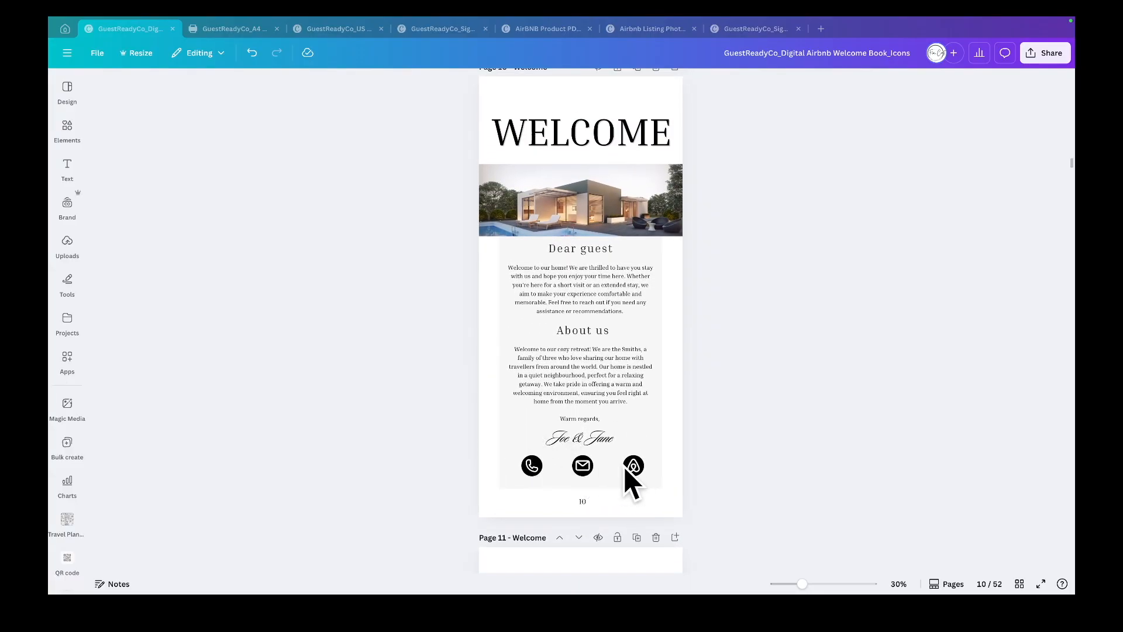
right_click(535, 468)
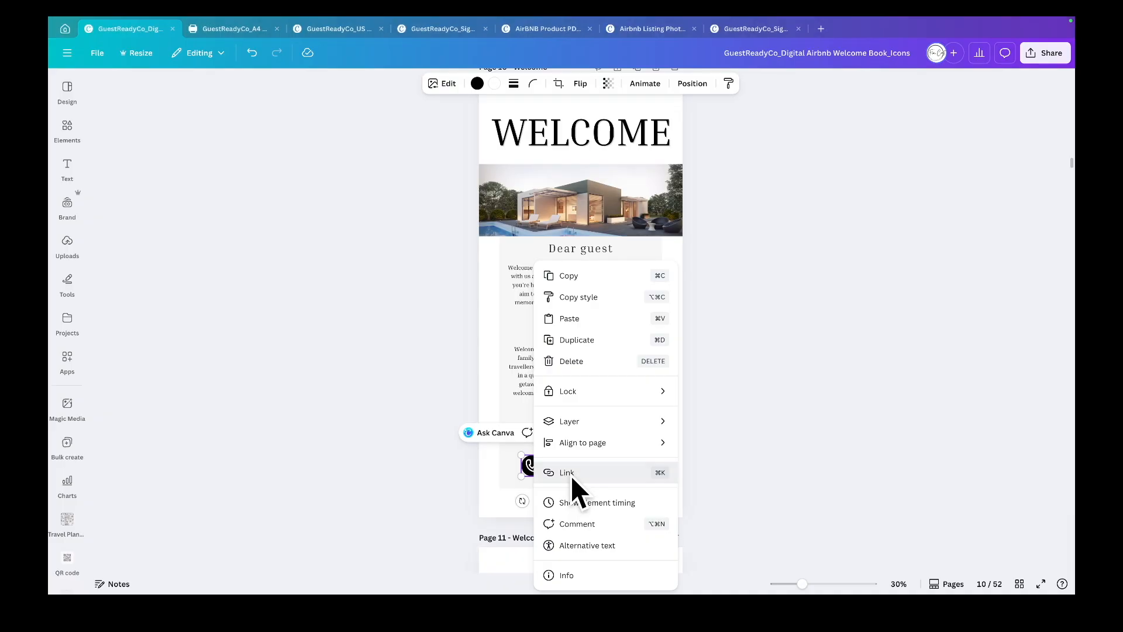
click(567, 472)
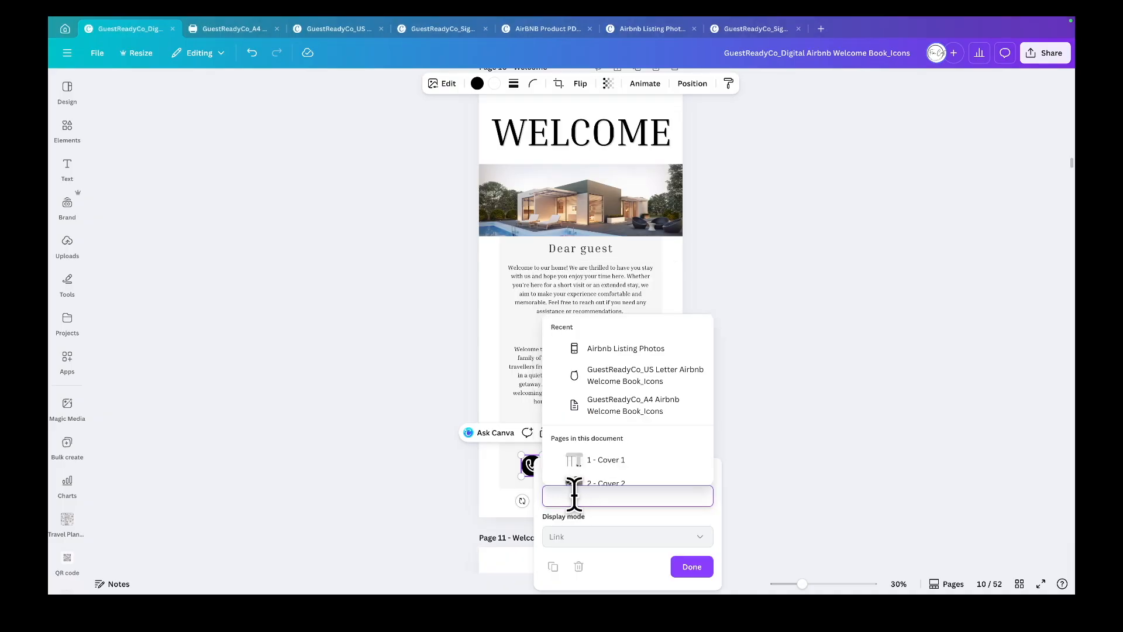
text(12345678)
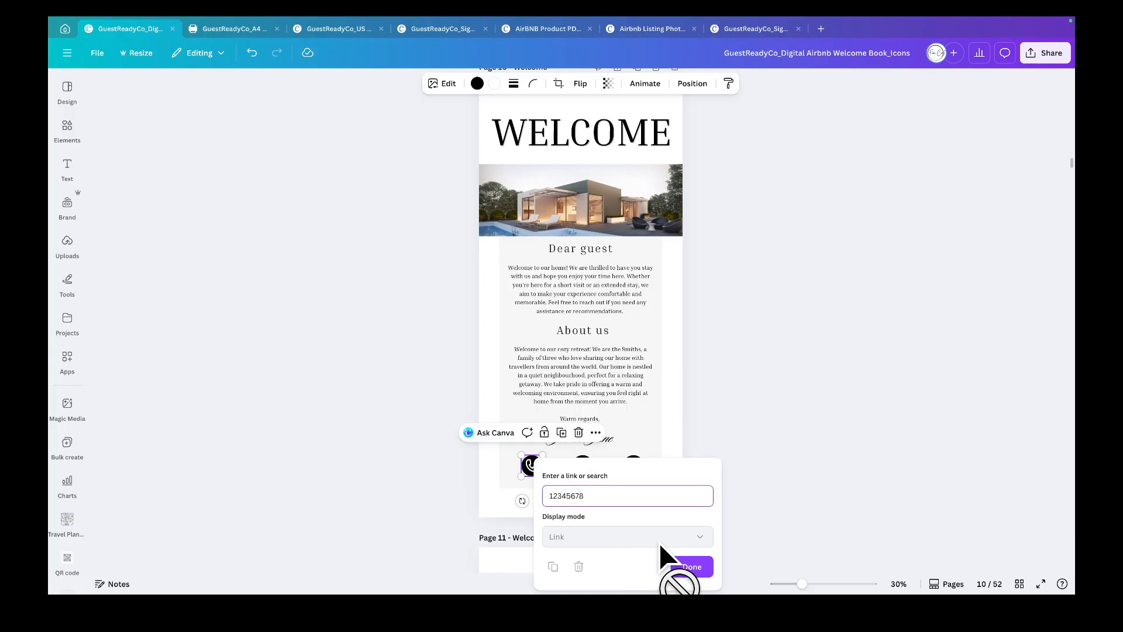
click(682, 570)
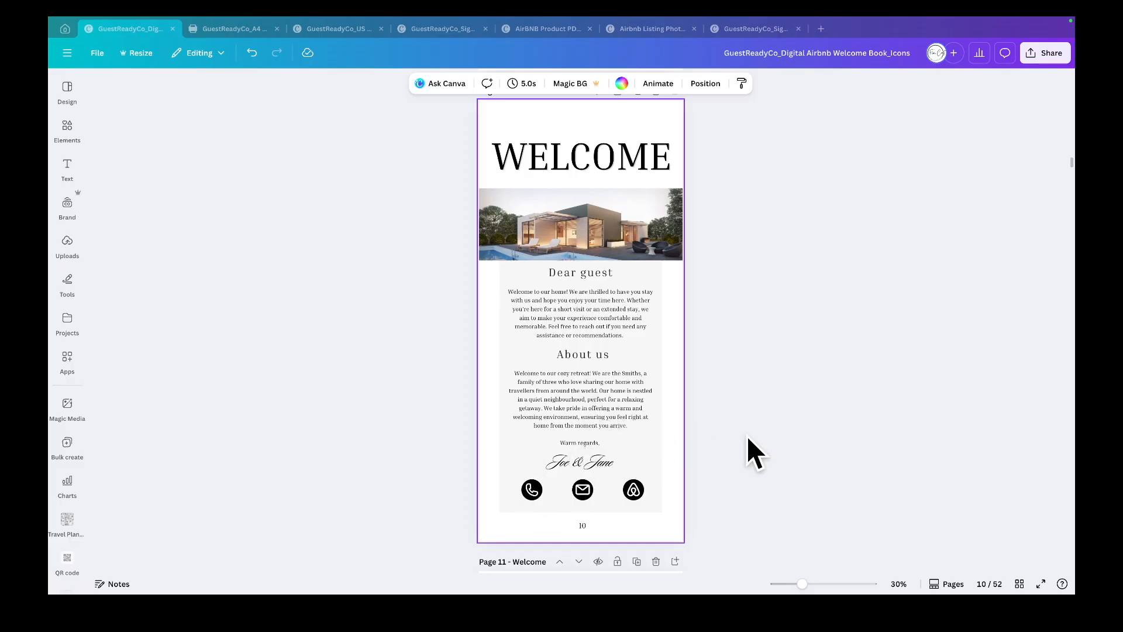
- Open page 44 - Emergency and link the police phone icon to 911
click(1020, 584)
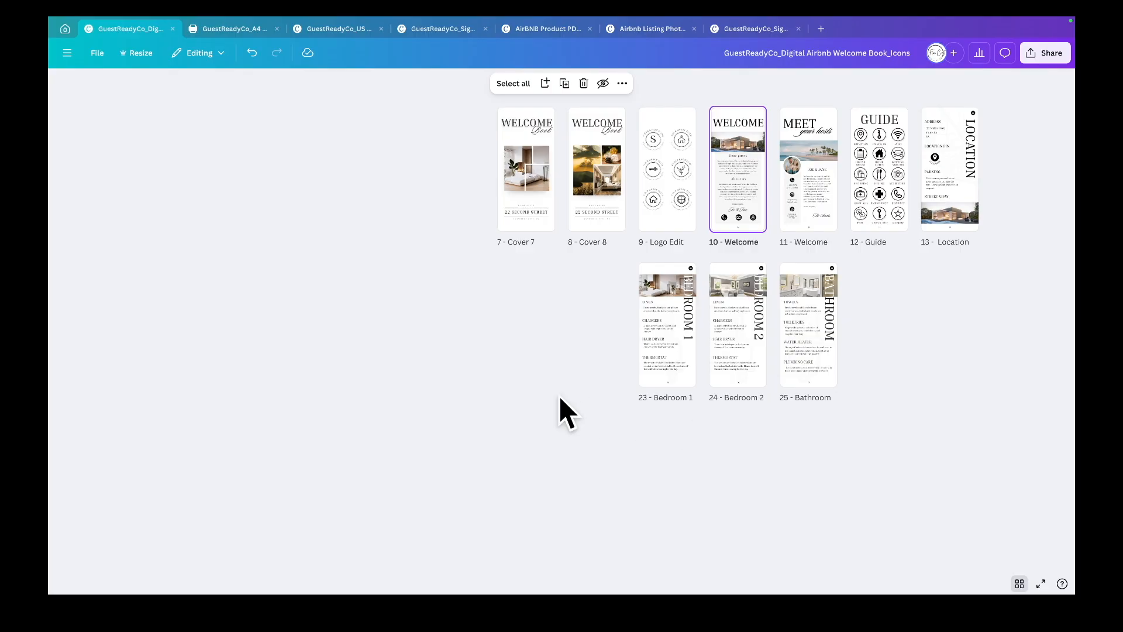
scroll(468, 389, down, 3)
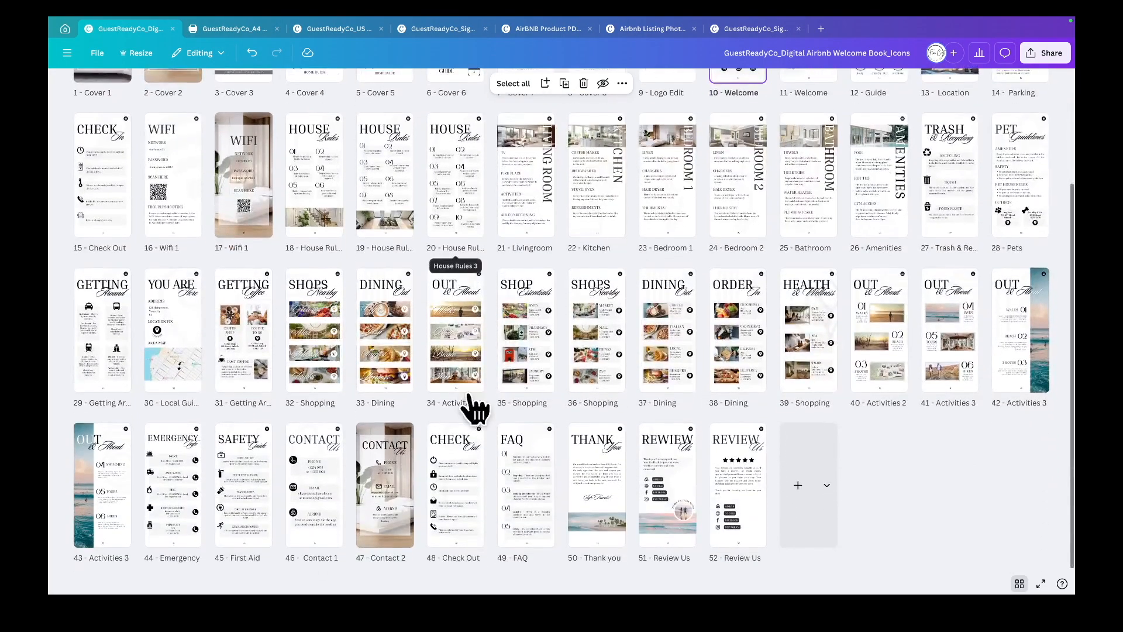
double_click(177, 503)
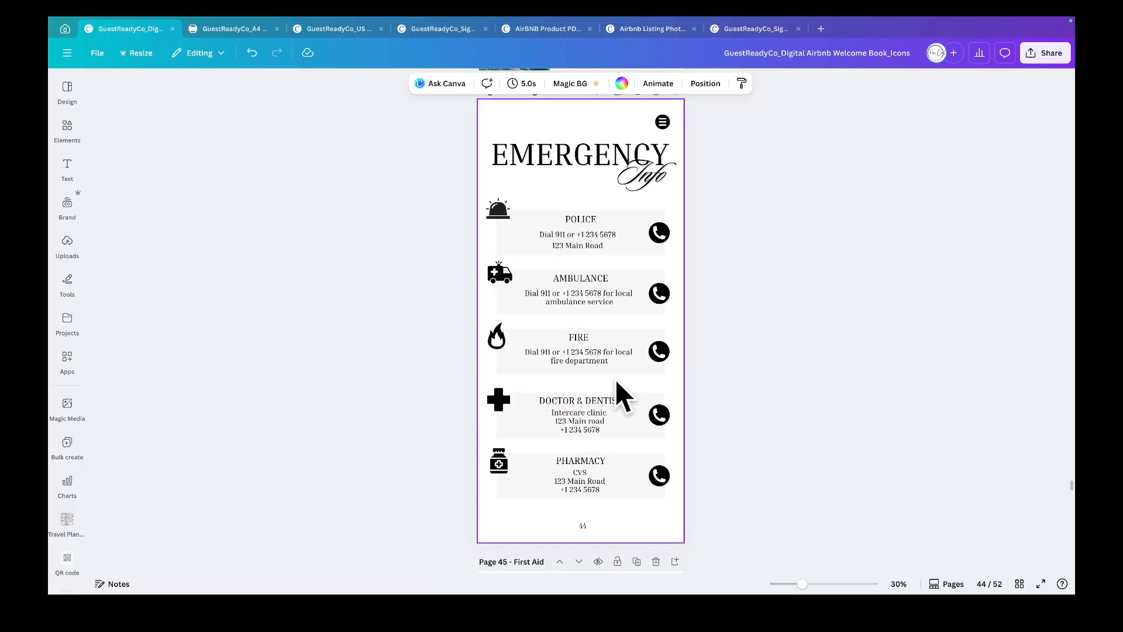
right_click(662, 239)
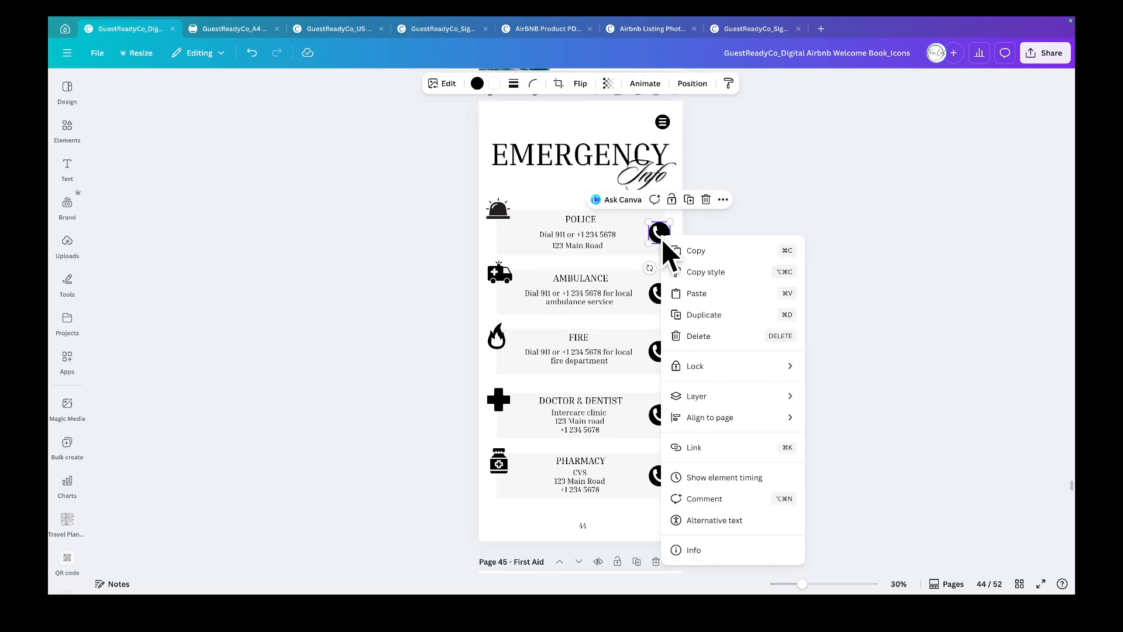
click(712, 450)
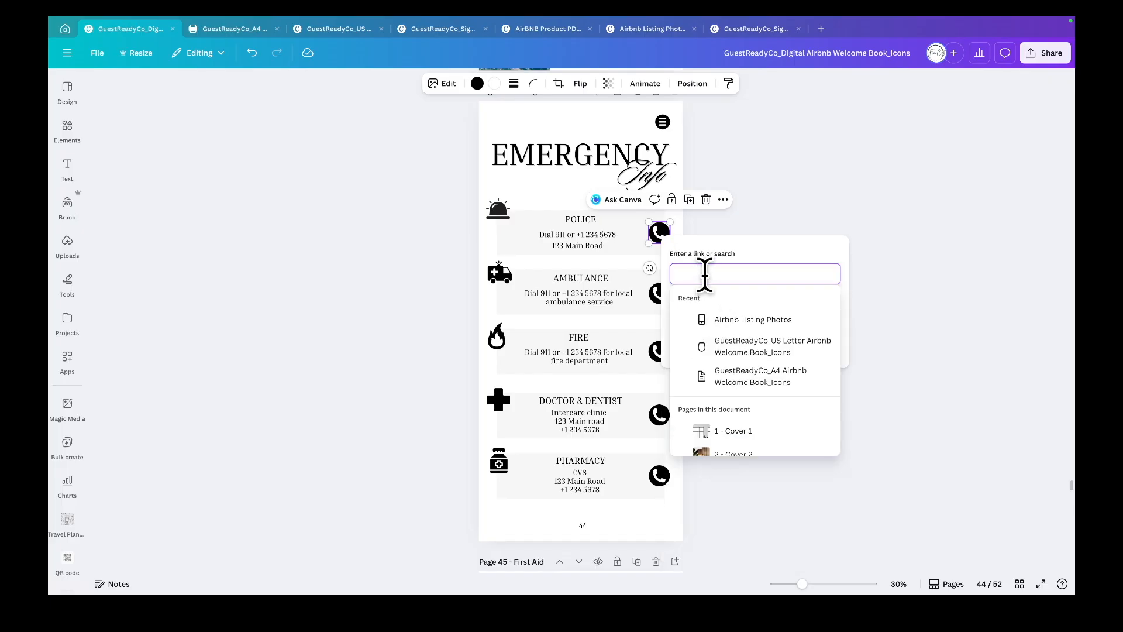
text(911)
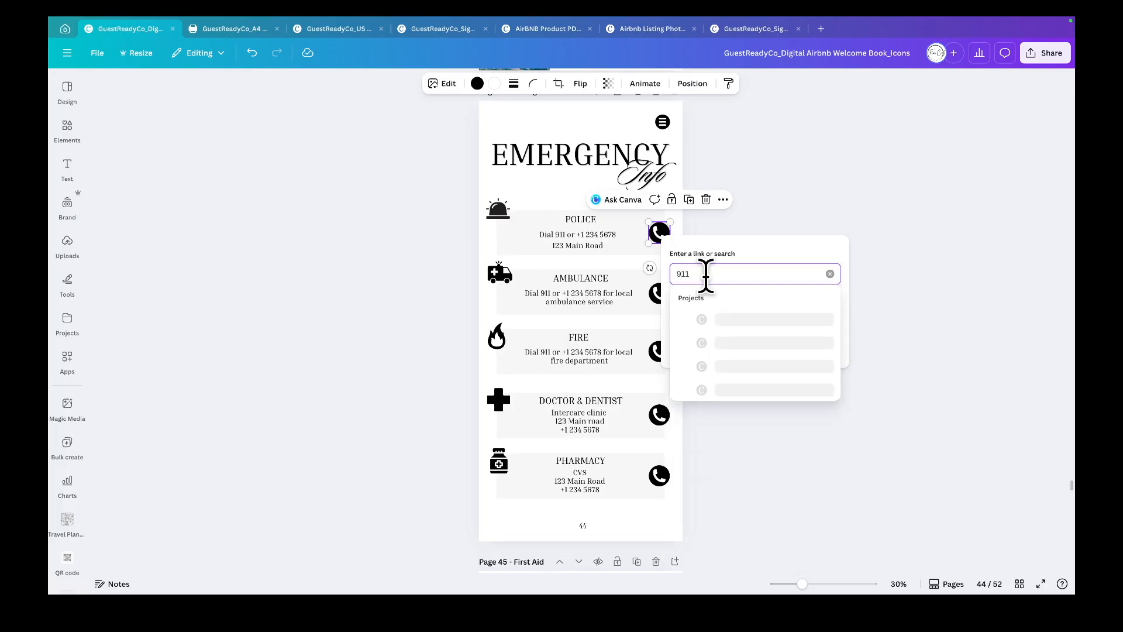
key(Return)
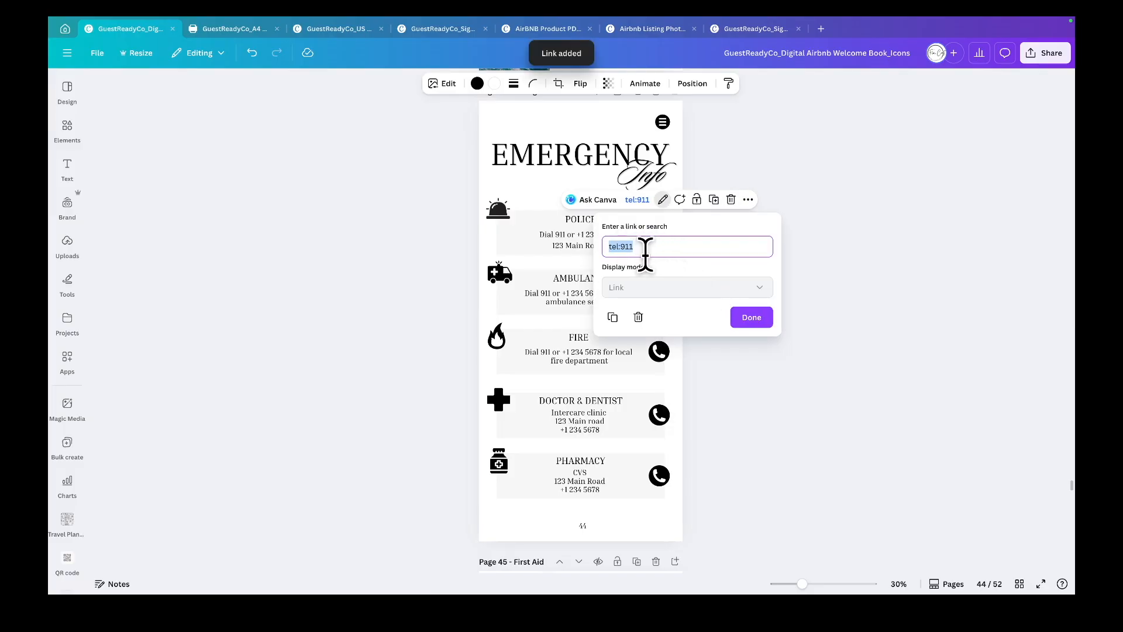
click(749, 319)
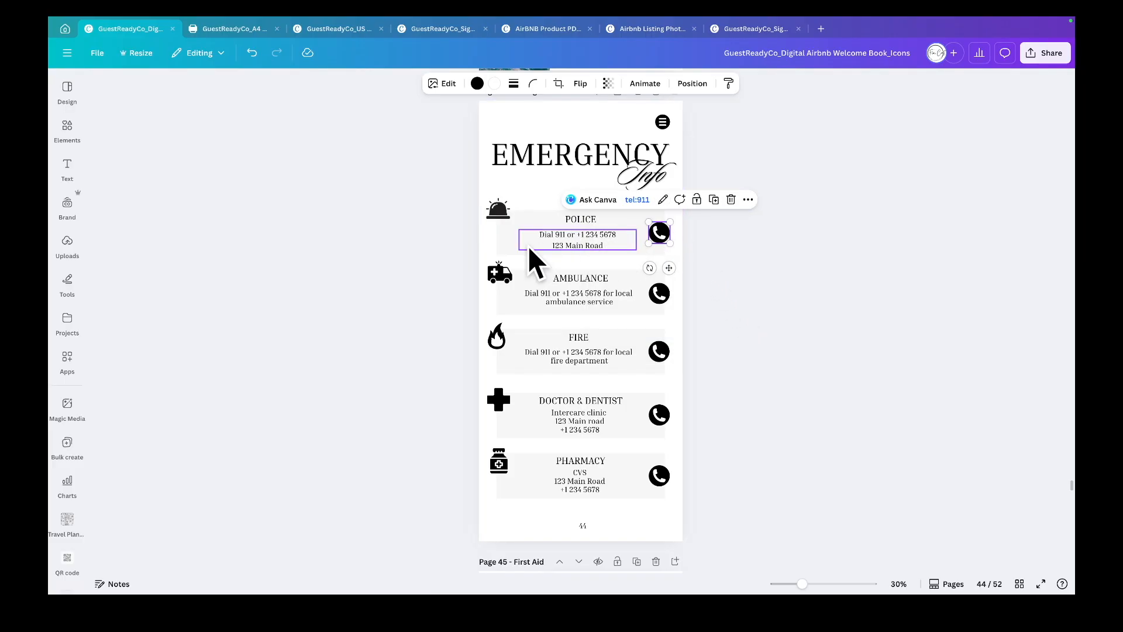
click(561, 379)
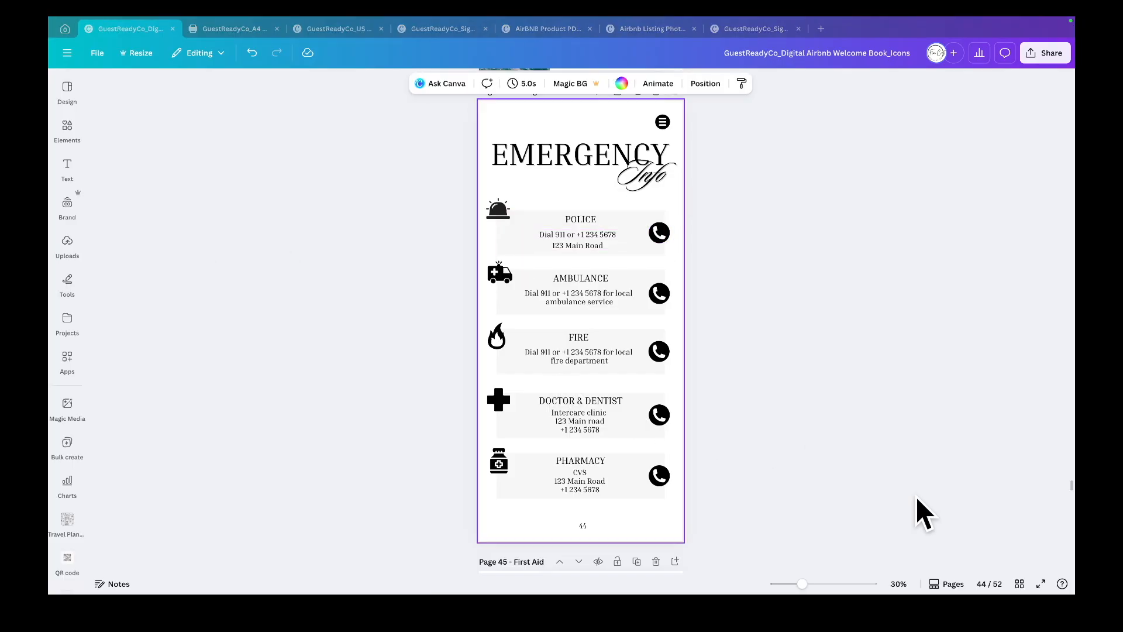
- Open page 10 - Welcome from the page grid and link its e-mail icon to the hosts' e-mail address
click(1019, 584)
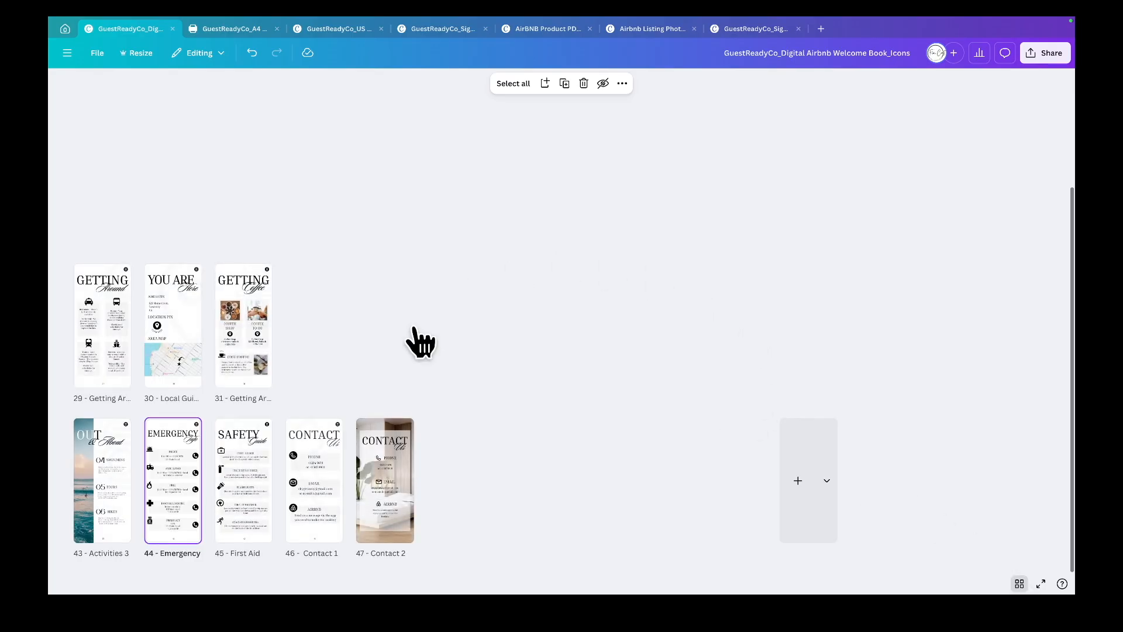
scroll(600, 376, up, 3)
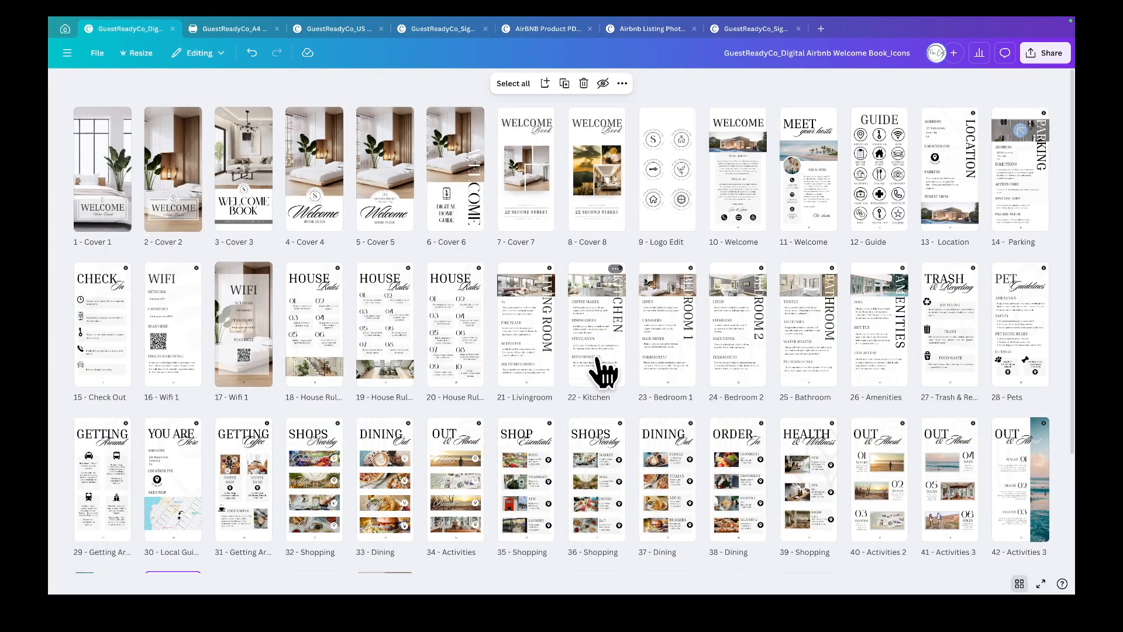
double_click(751, 206)
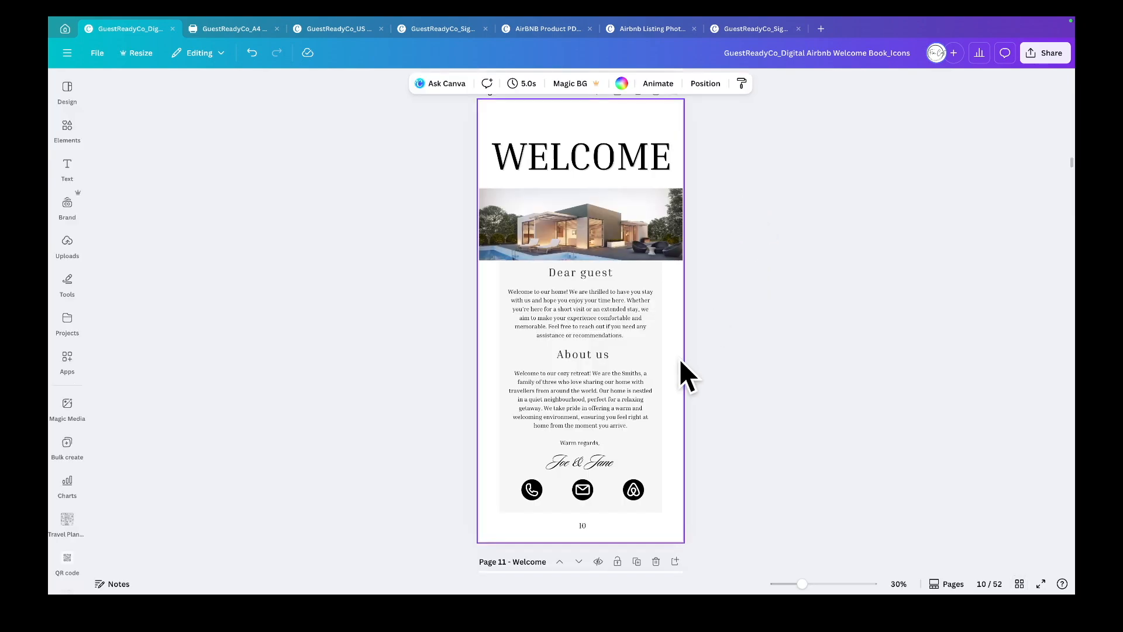
right_click(580, 495)
click(626, 472)
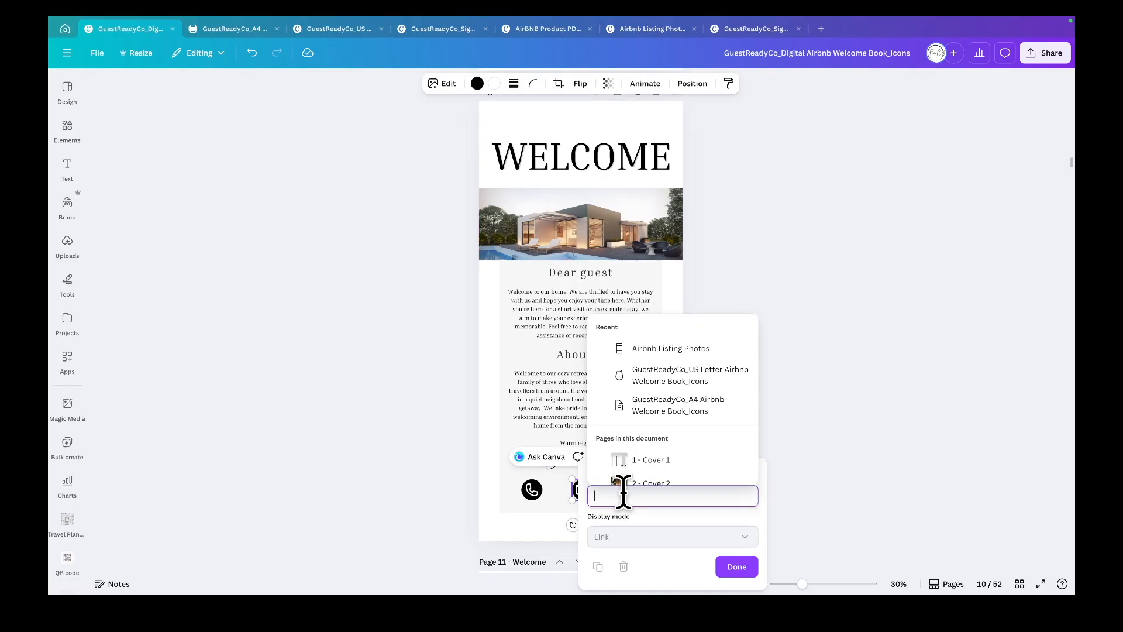
text(name.lastname@)
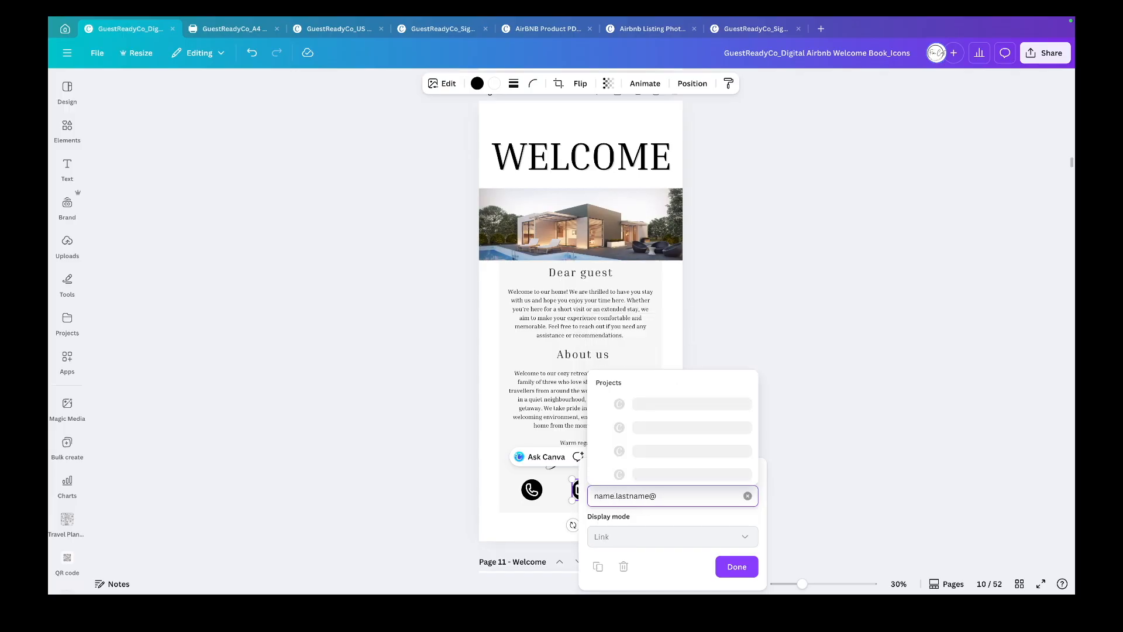
text(gmail.com)
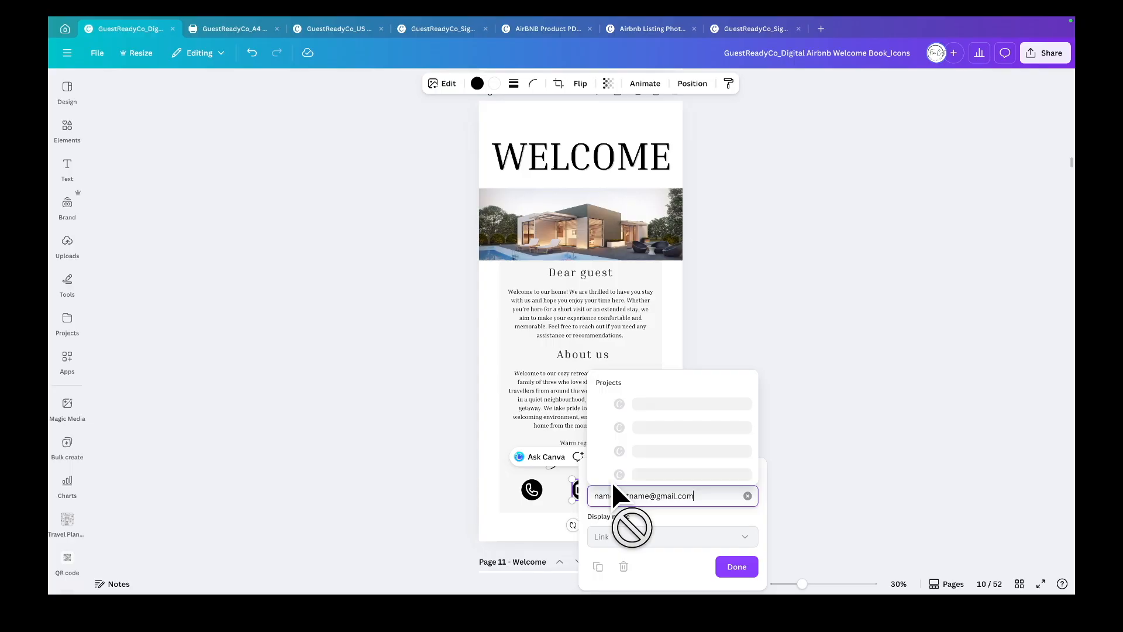
click(726, 565)
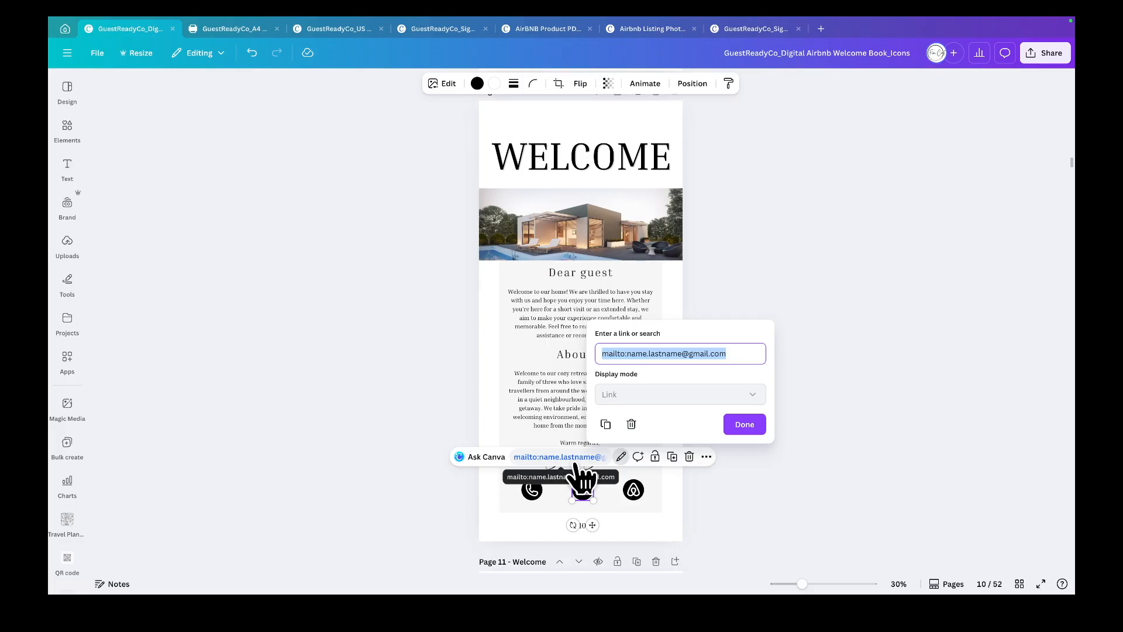
- Remove the link from the e-mail icon on the Welcome page
click(587, 502)
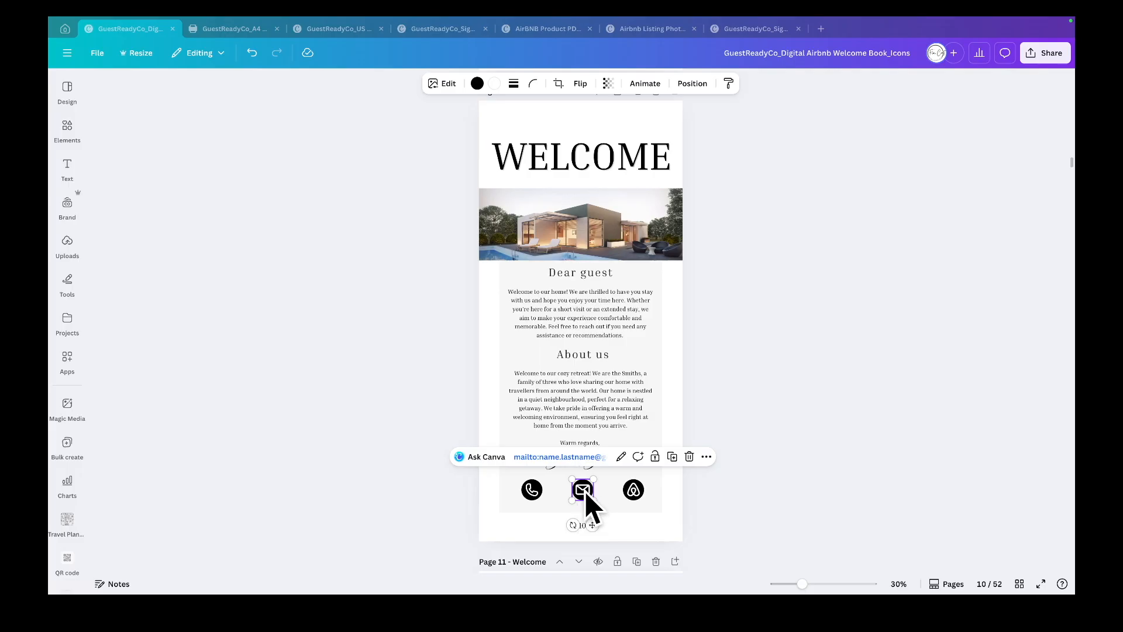
right_click(585, 490)
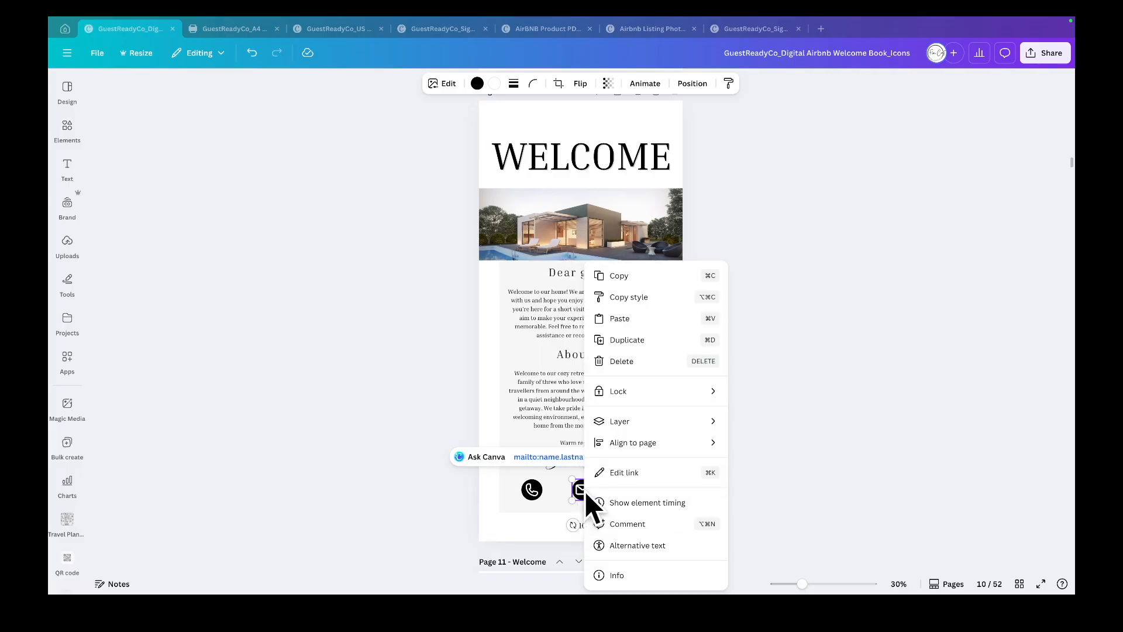
click(635, 475)
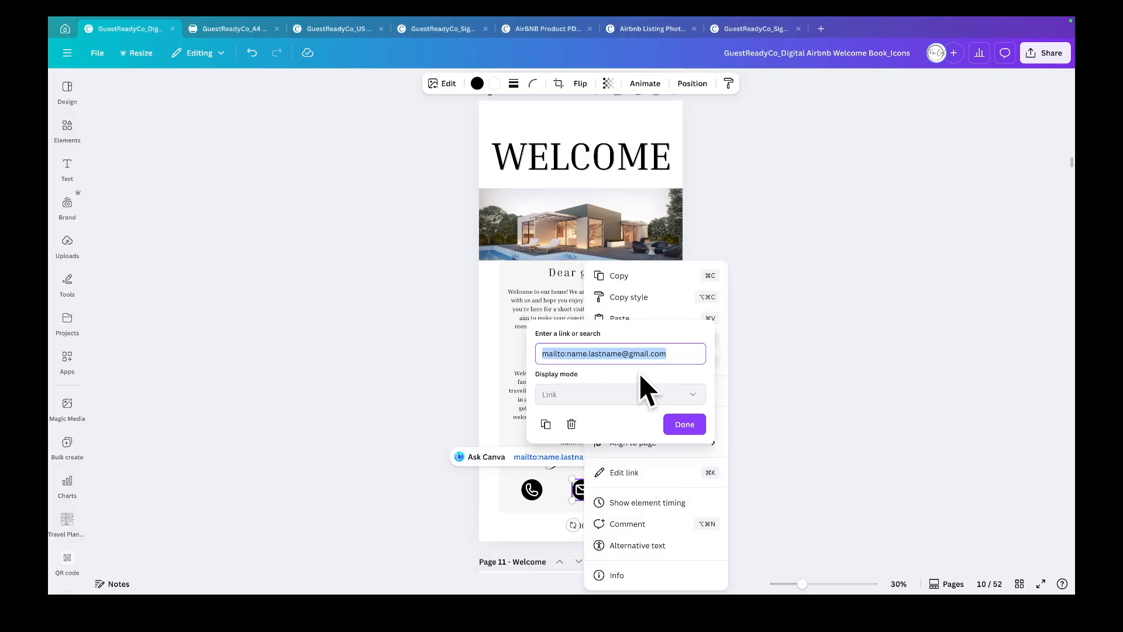
click(572, 426)
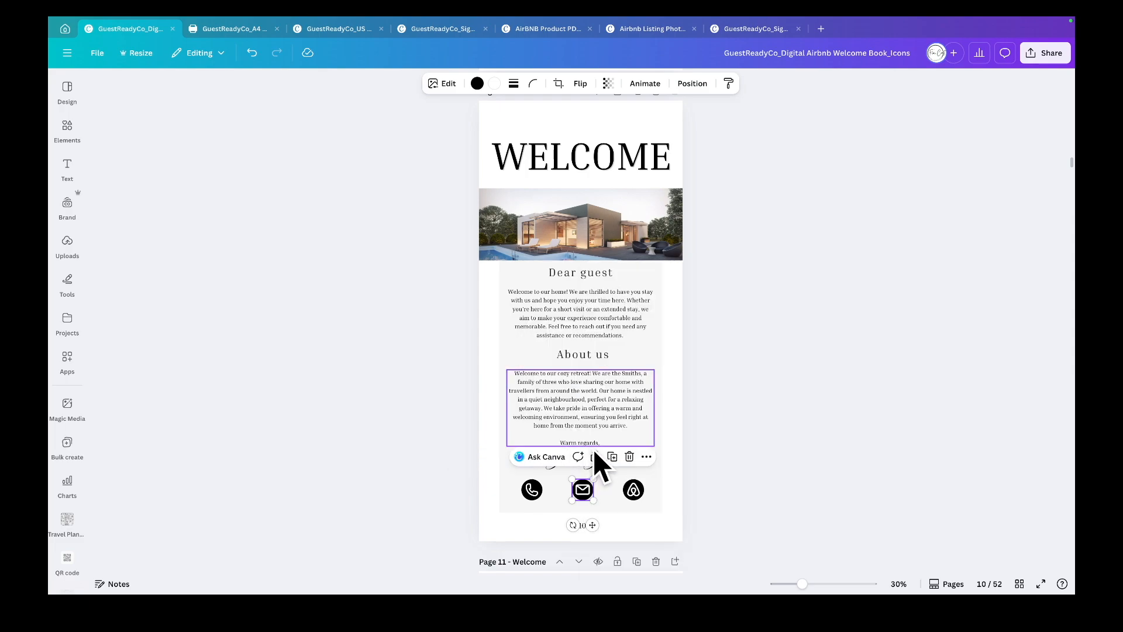
click(636, 496)
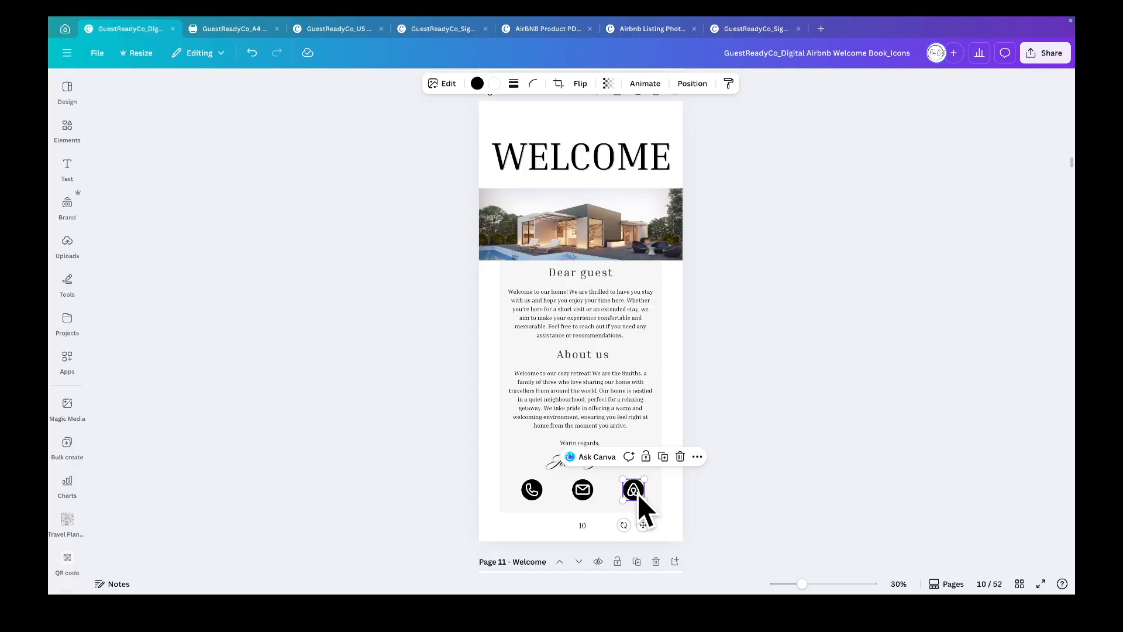
right_click(638, 495)
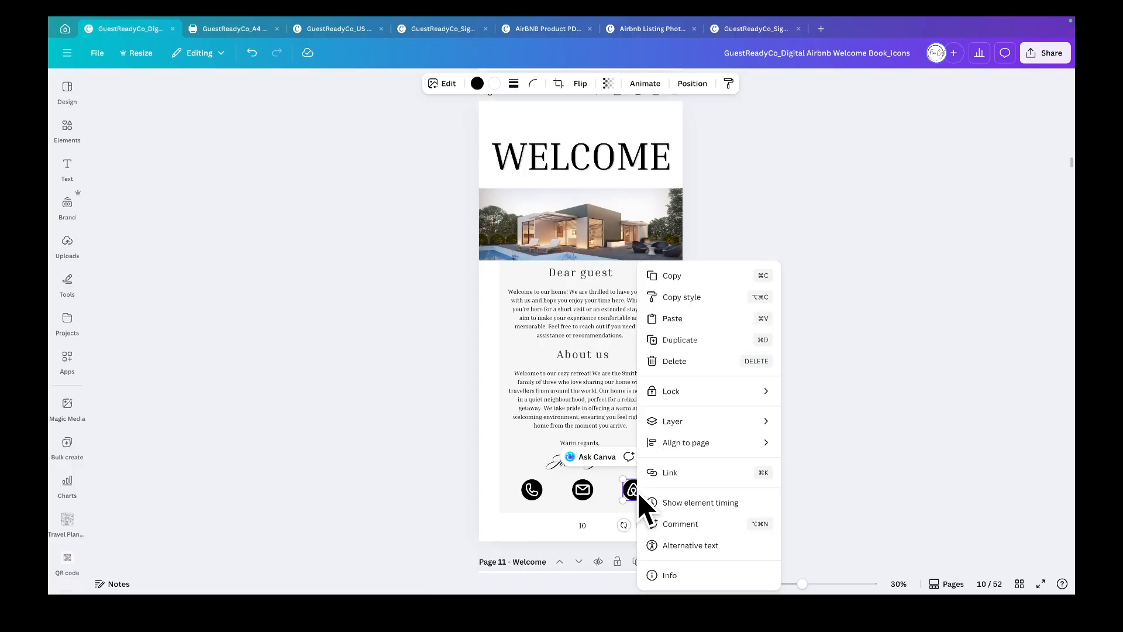
click(671, 475)
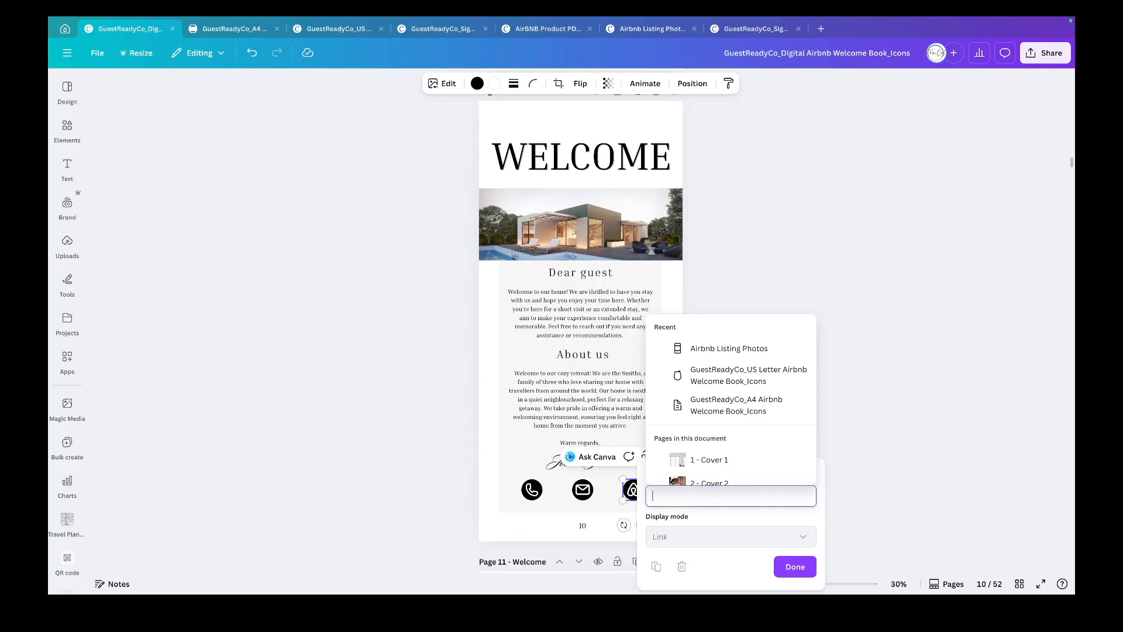
key(super+Tab)
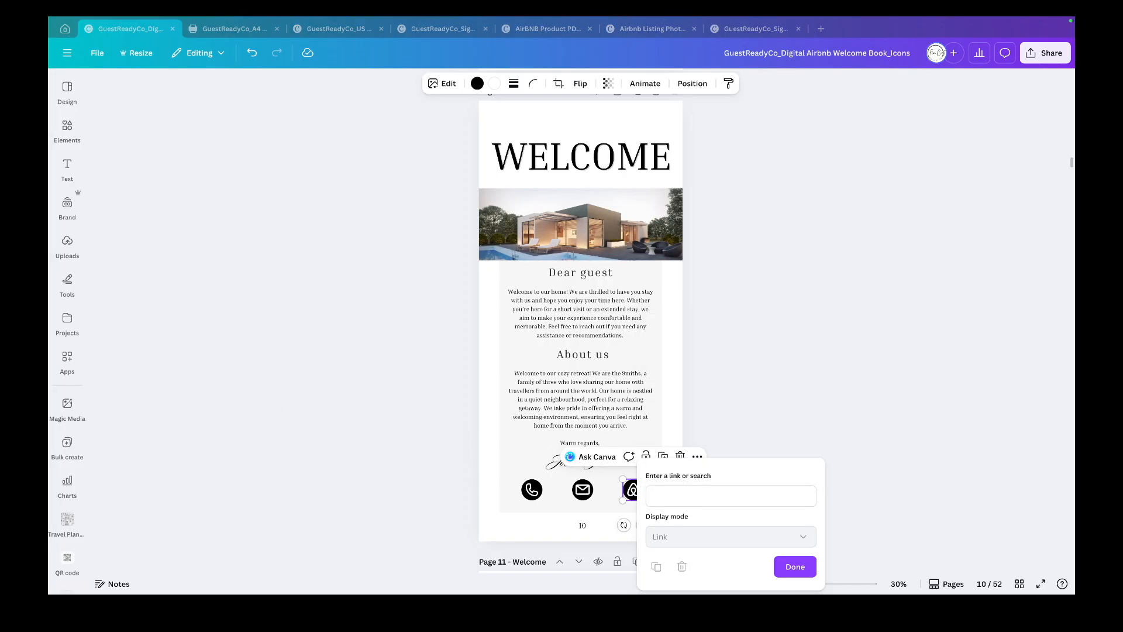
mouse_move(83, 37)
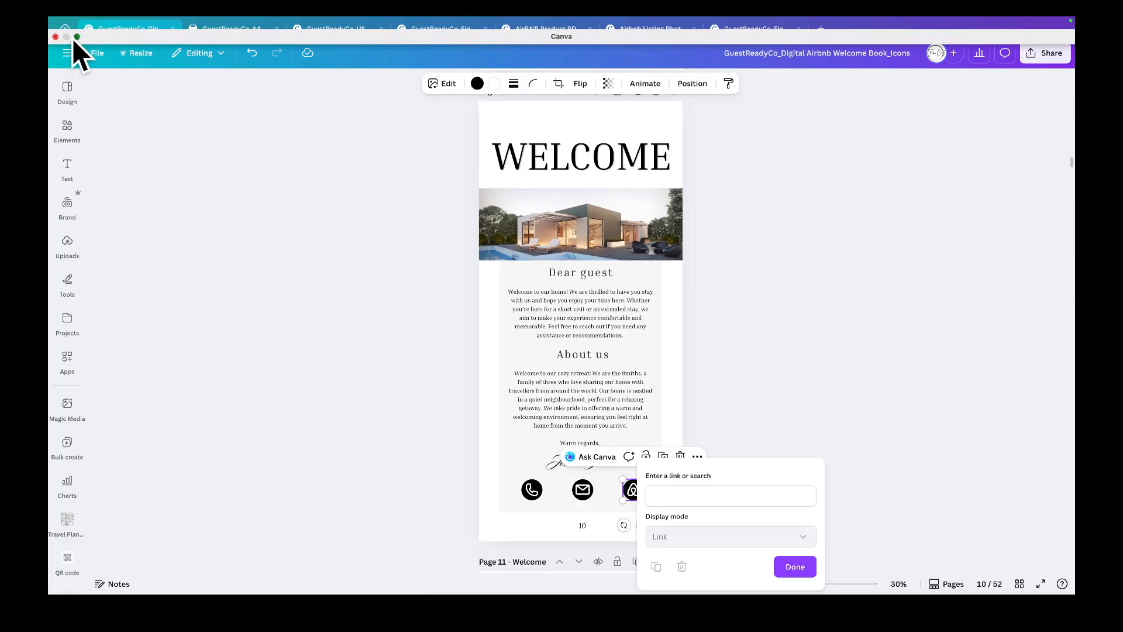
click(77, 36)
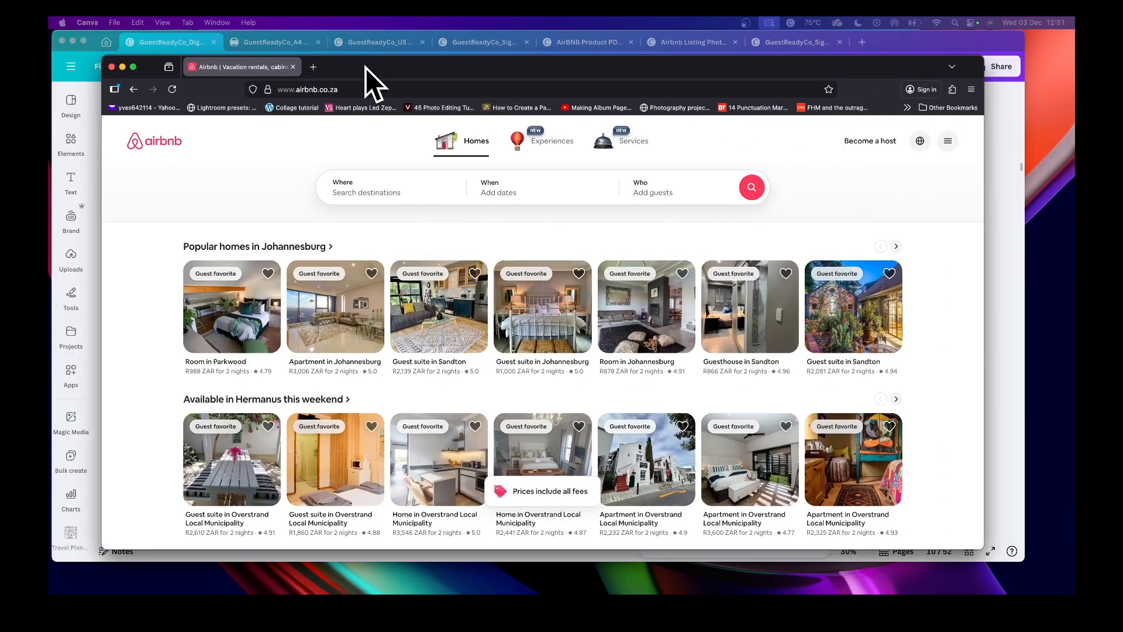
click(365, 68)
click(363, 89)
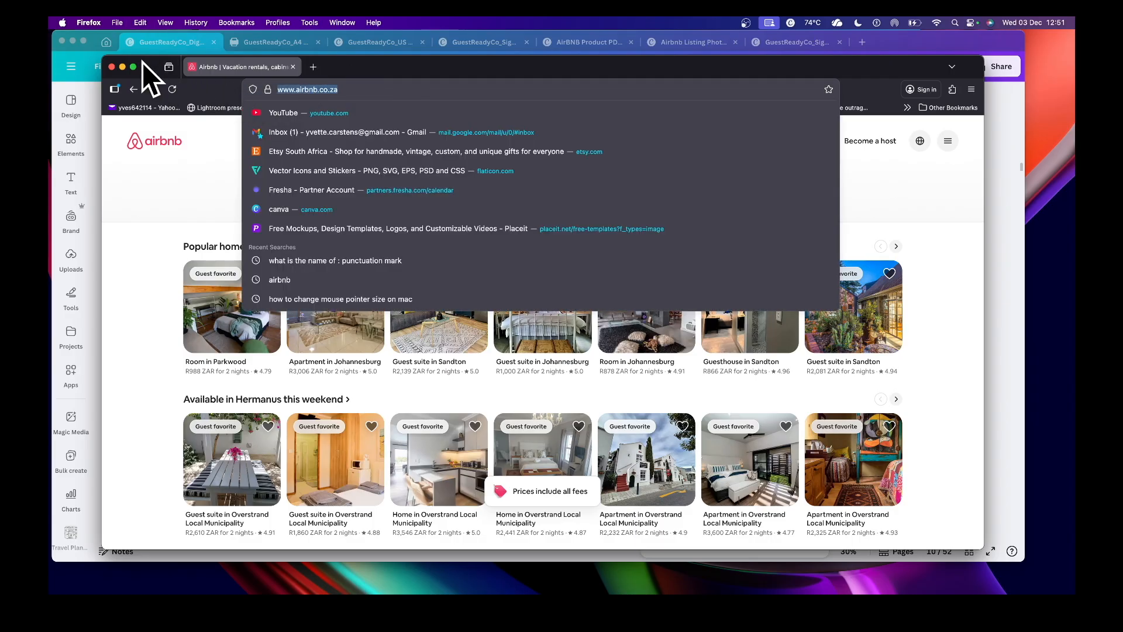
click(121, 68)
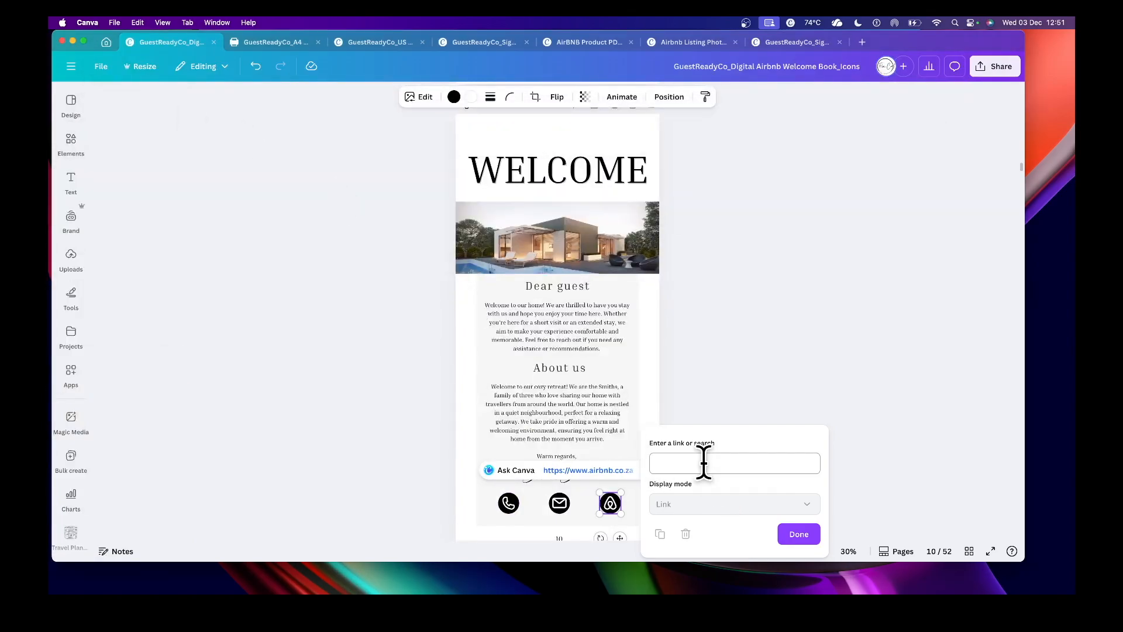
click(810, 542)
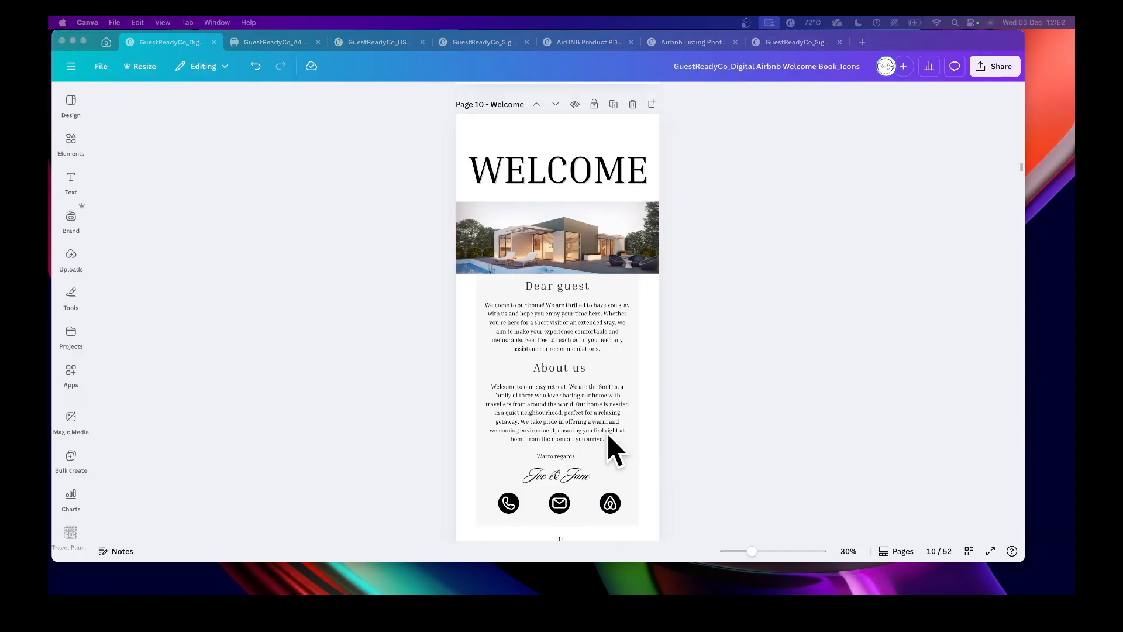
- Open page 32 - Shopping and ungroup the Groceries banner so its location pin can be selected
click(968, 551)
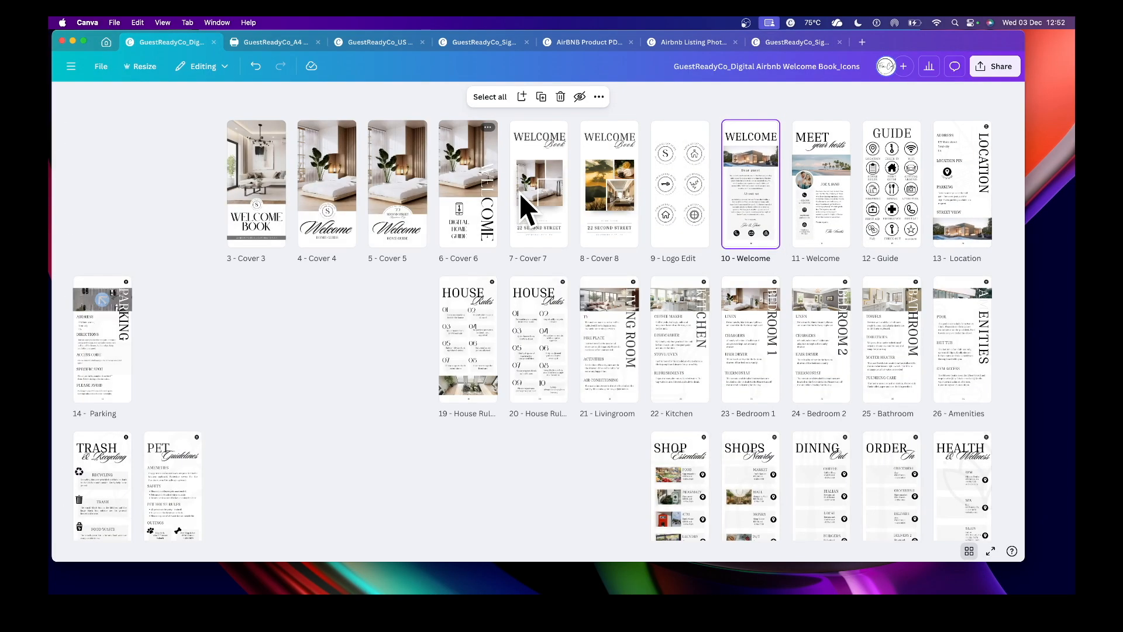
scroll(574, 244, down, 3)
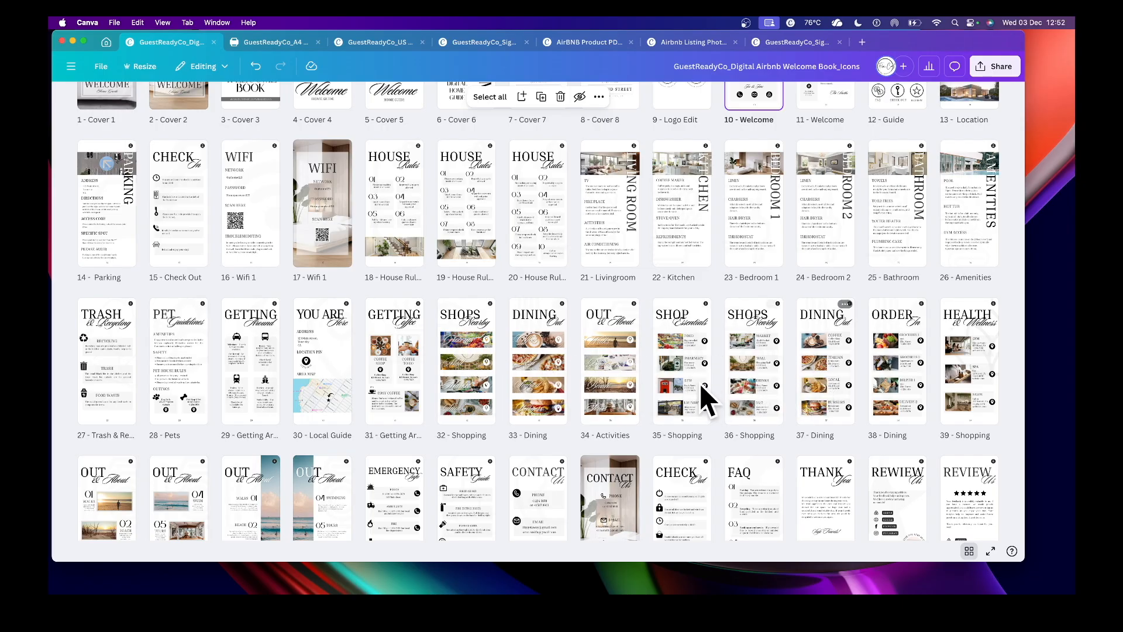
double_click(459, 372)
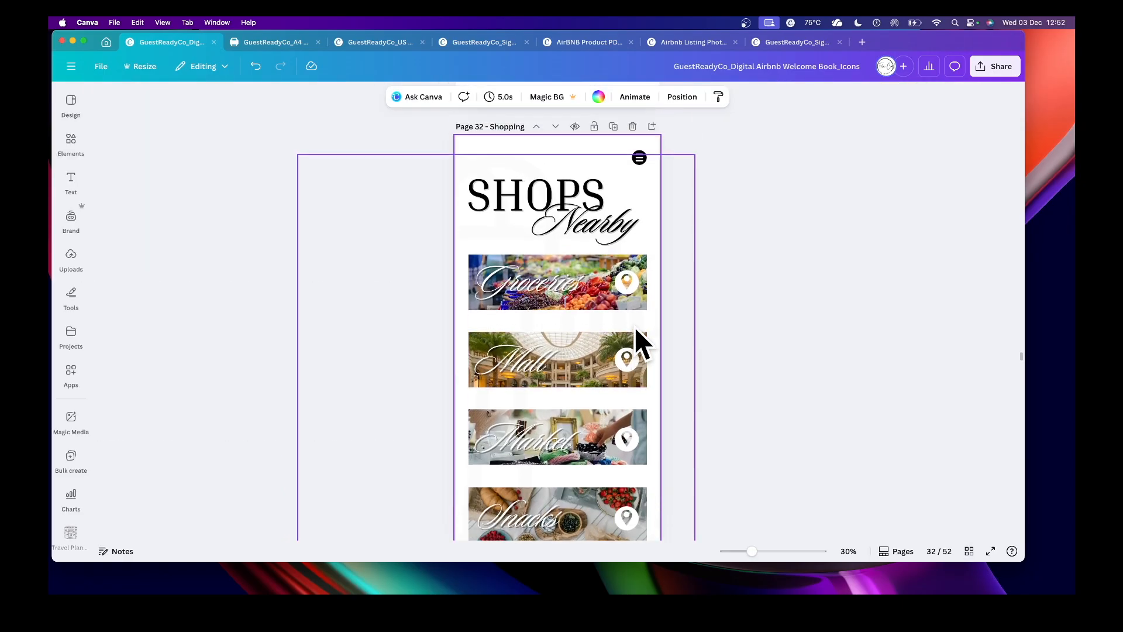
click(629, 288)
click(630, 290)
right_click(627, 289)
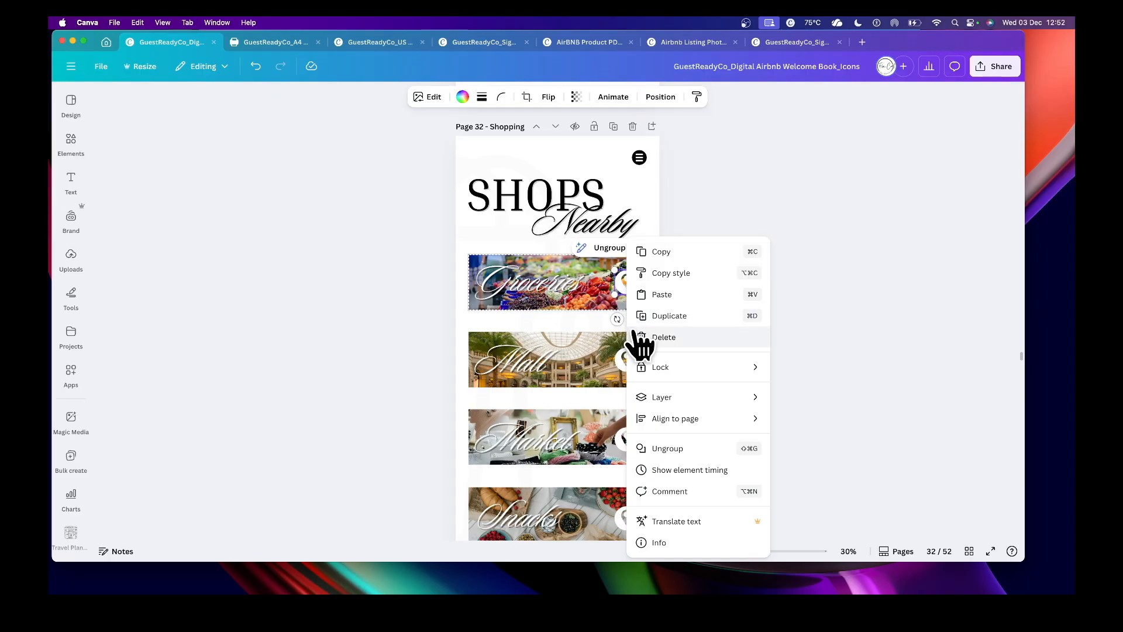
key(Escape)
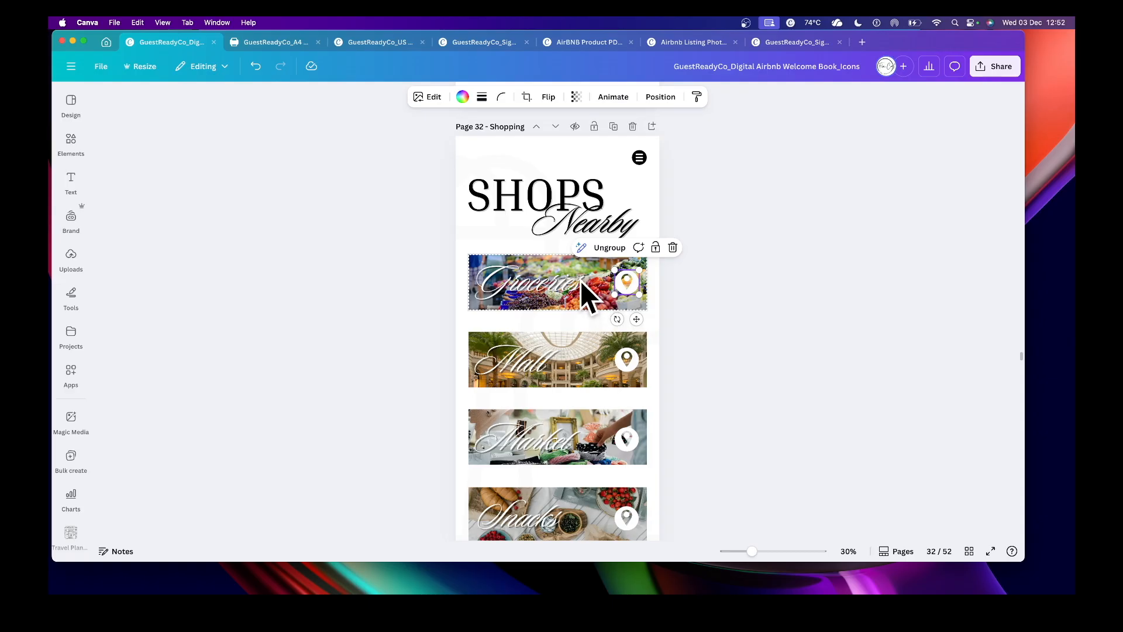
click(609, 249)
click(698, 321)
right_click(635, 291)
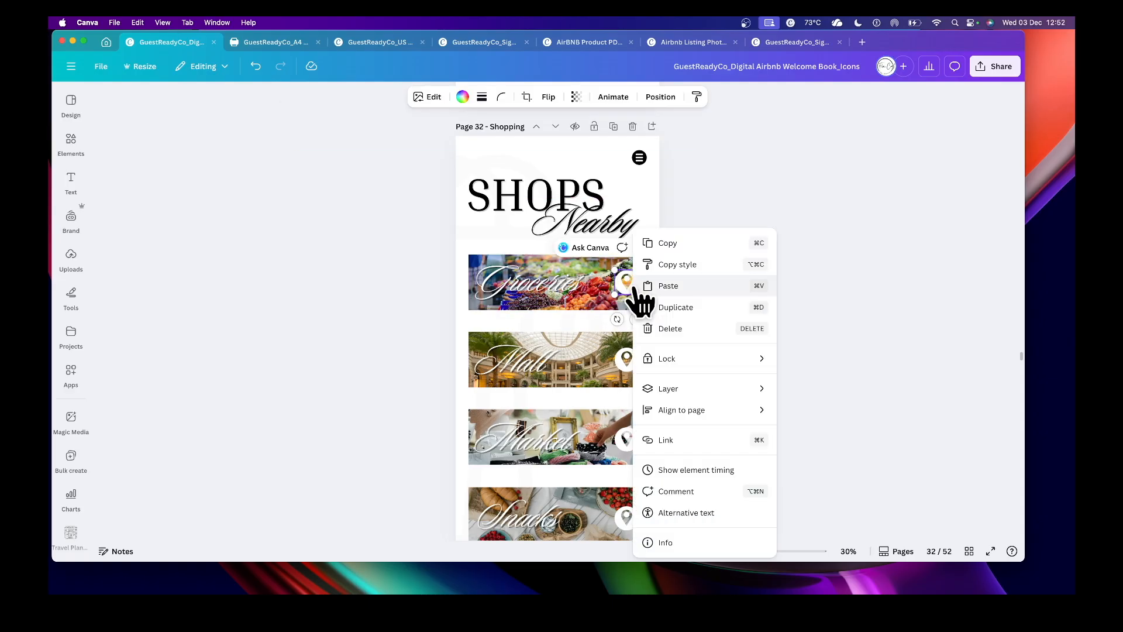
click(671, 439)
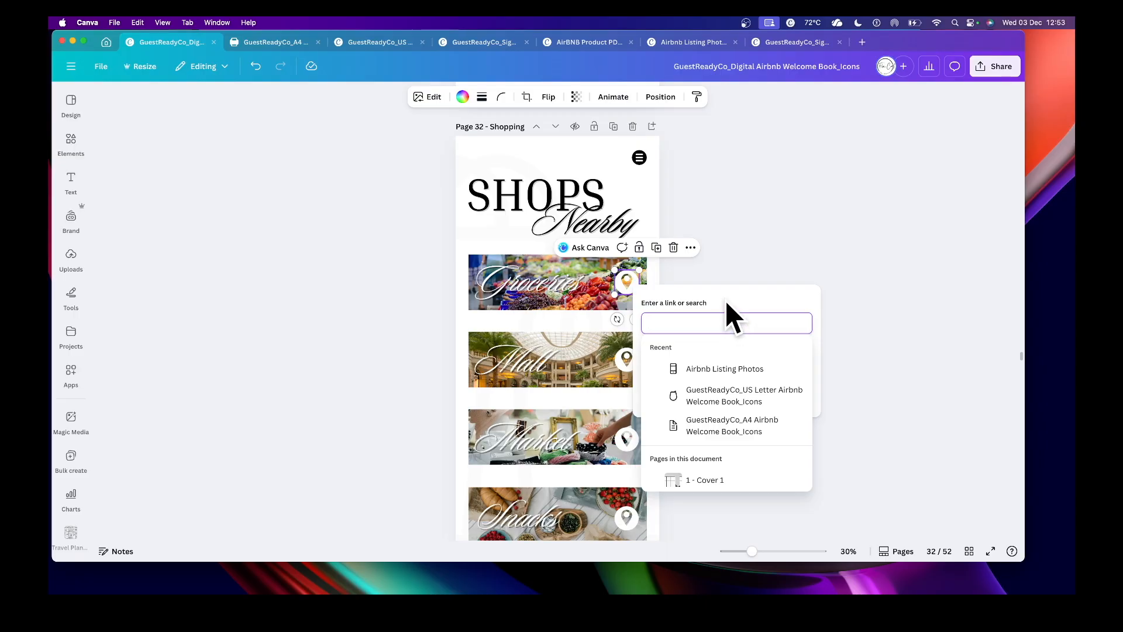
click(725, 268)
click(725, 268)
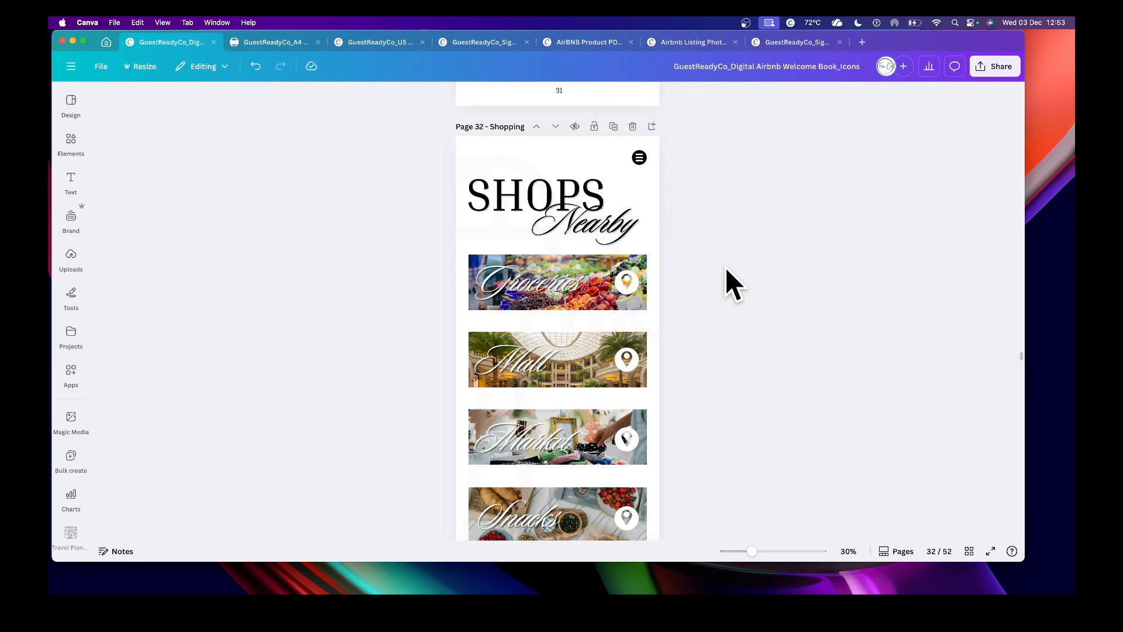
- Scroll through the following pages, then open page 16 - Wifi 1 from the page grid
scroll(726, 267, down, 4)
scroll(728, 268, down, 10)
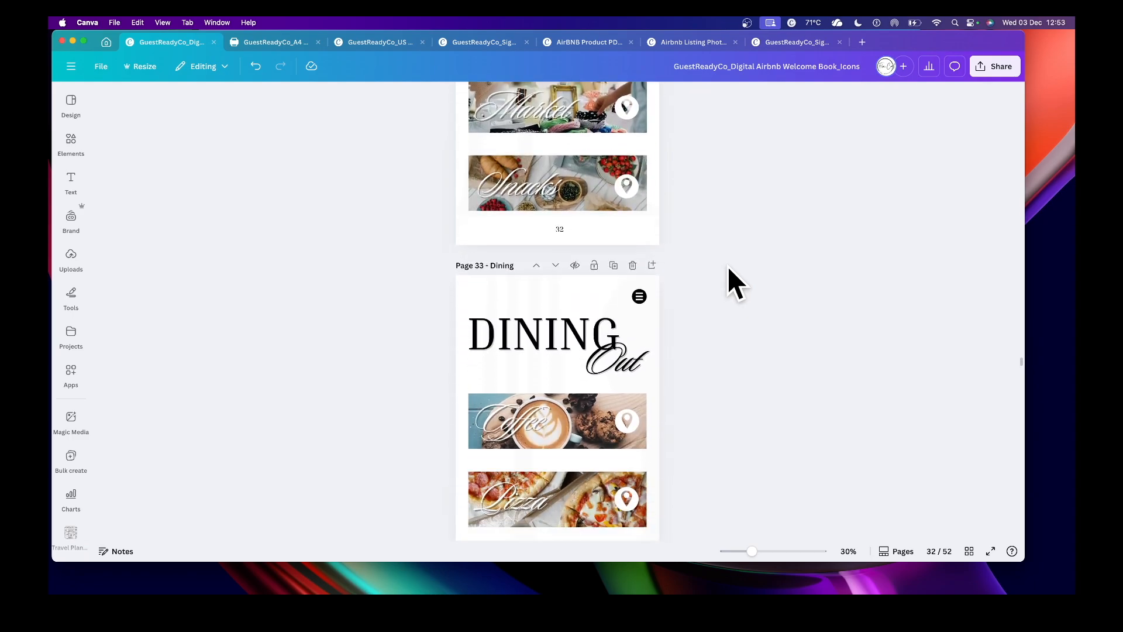
scroll(727, 267, down, 8)
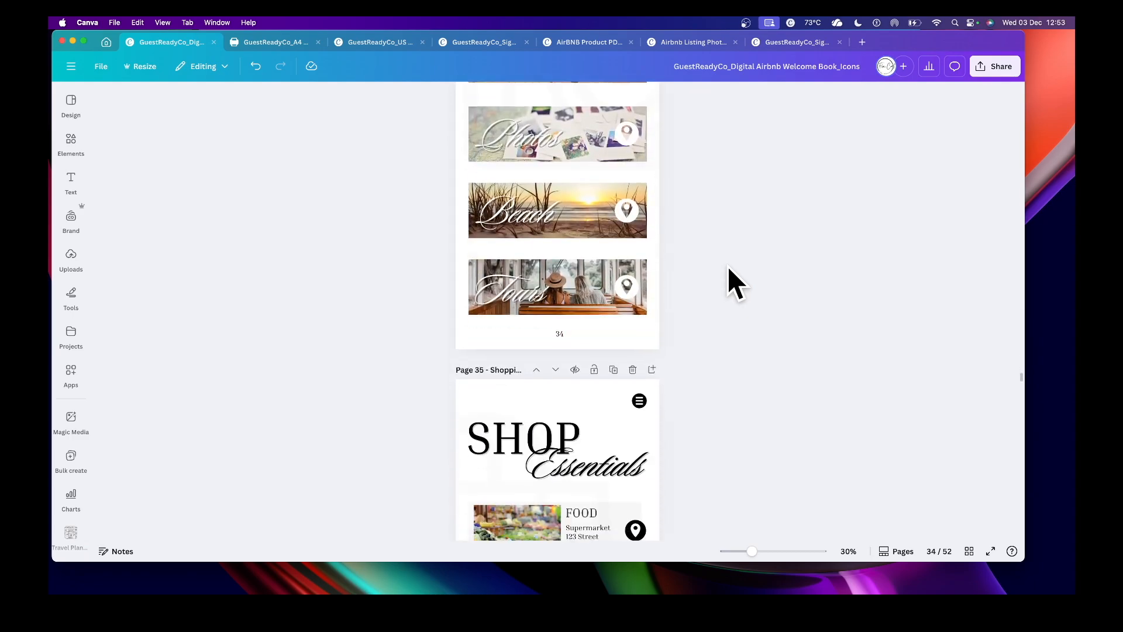
scroll(727, 267, down, 1)
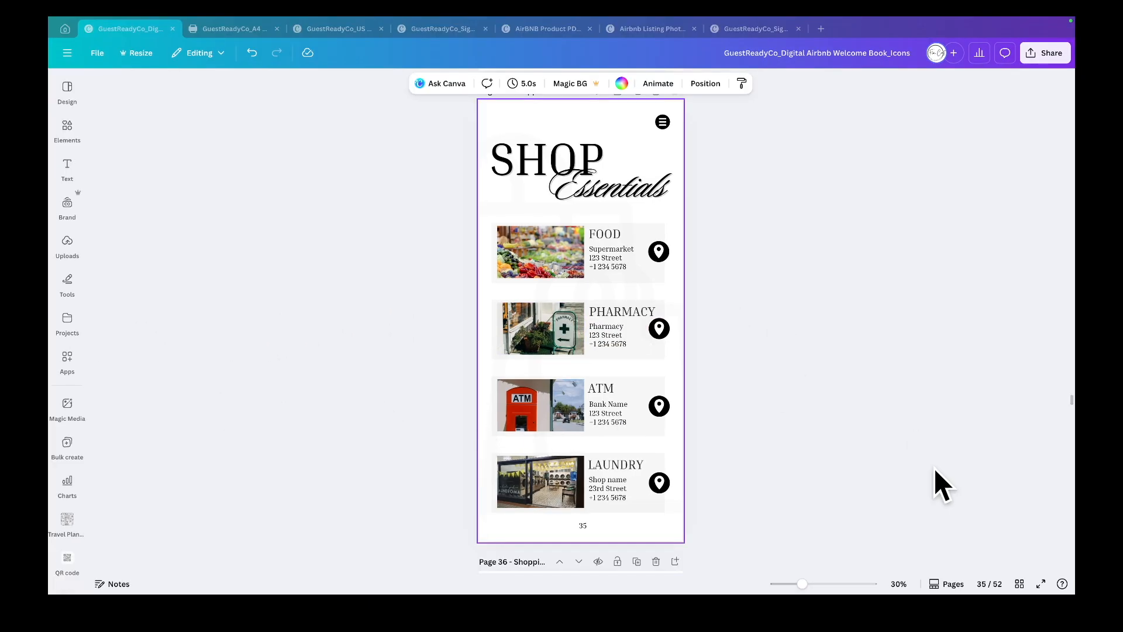
click(1020, 583)
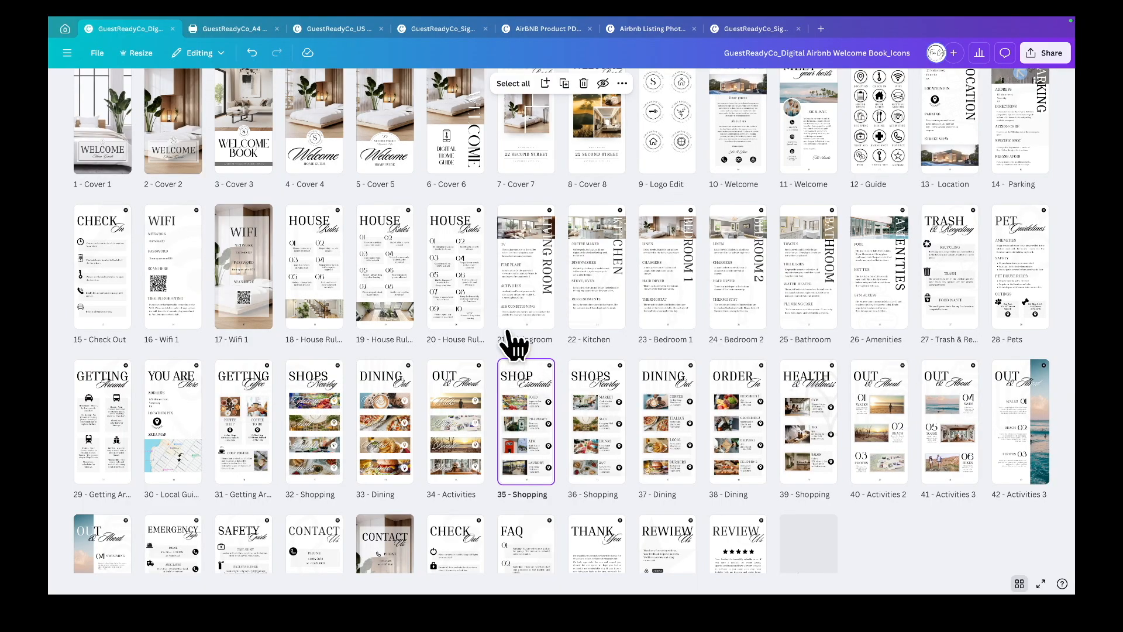
click(194, 281)
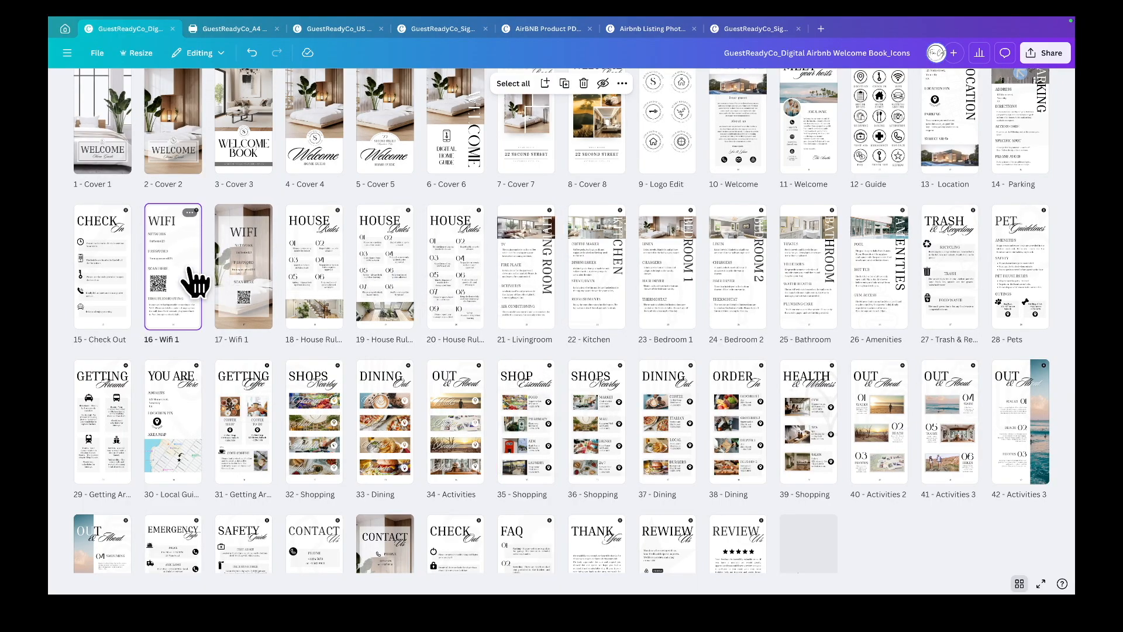
double_click(189, 270)
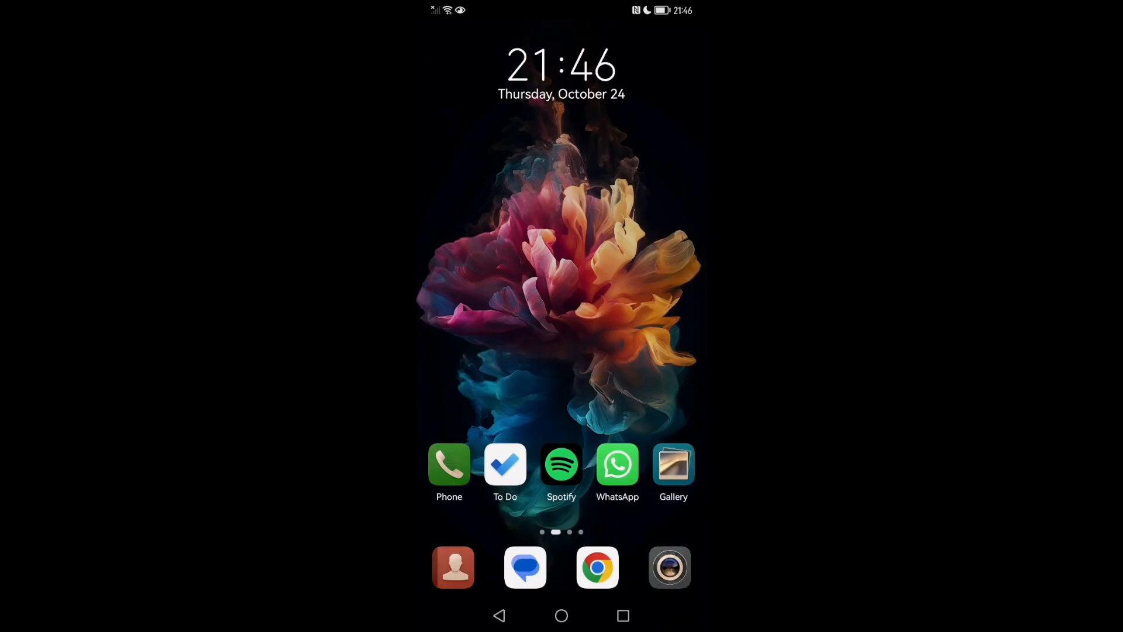
- Open the phone's Control Panel from the home screen
drag(621, 5, 623, 193)
drag(588, 309, 605, 193)
drag(618, 6, 619, 246)
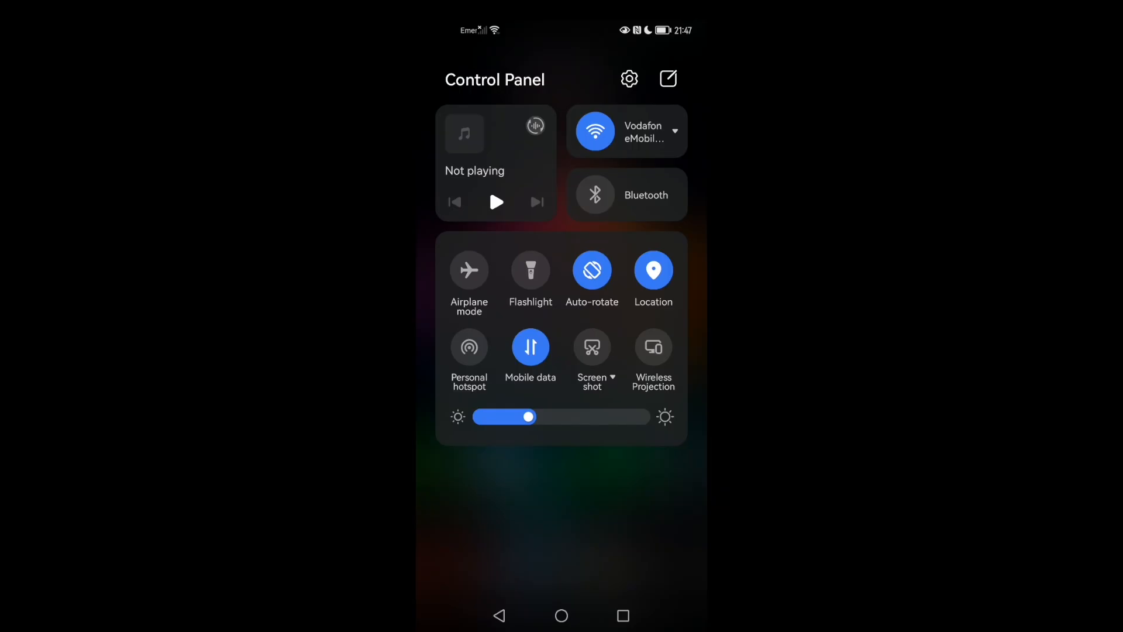
- Open the phone's Wi-Fi settings and view the connected network's details
click(643, 115)
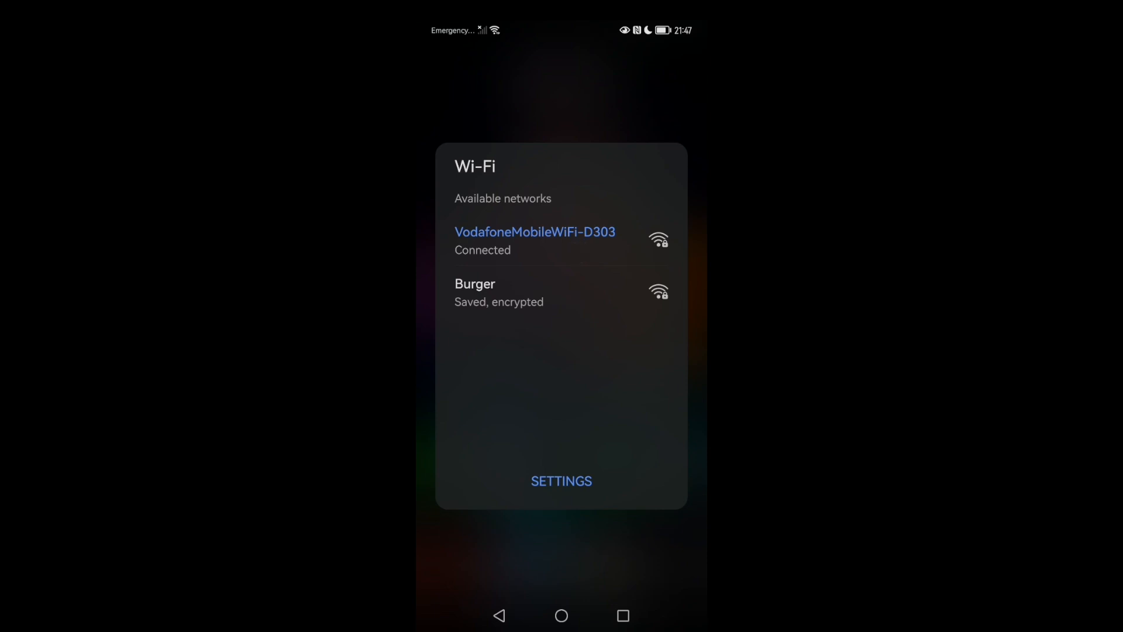
click(562, 481)
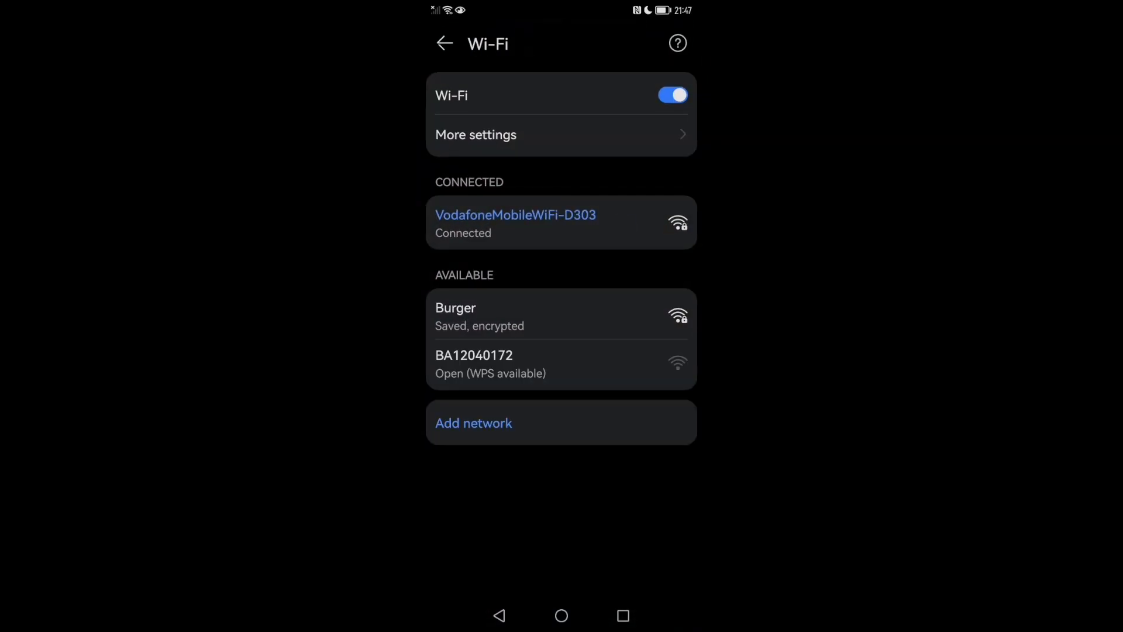
click(621, 225)
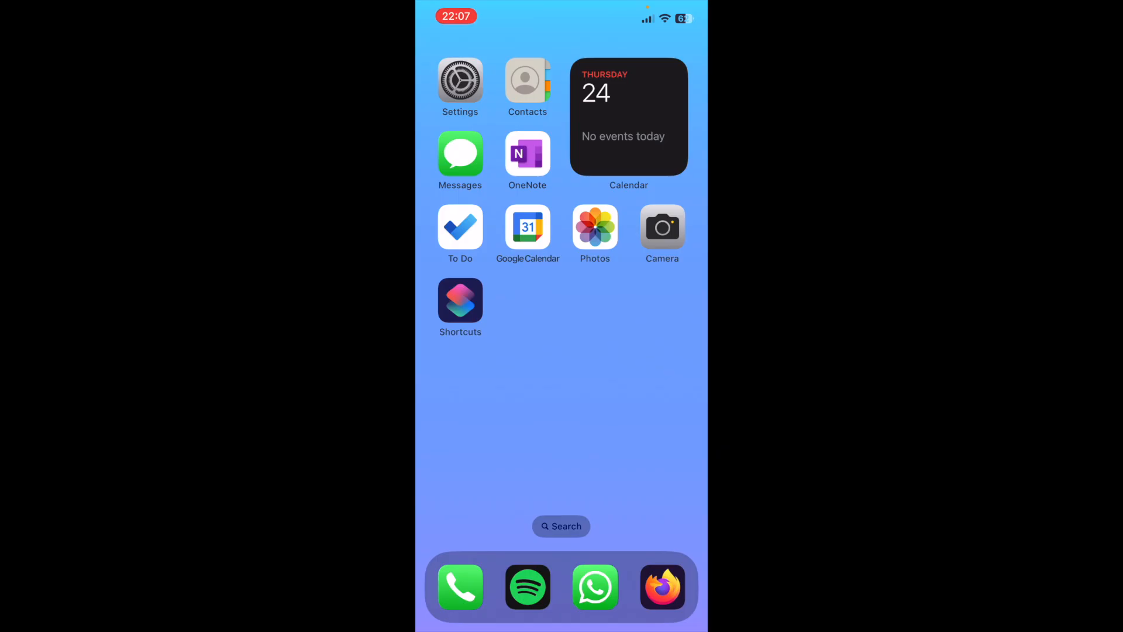
- Add the QR Your Wi-Fi shortcut from the Shortcuts Gallery's accessibility collection
click(460, 300)
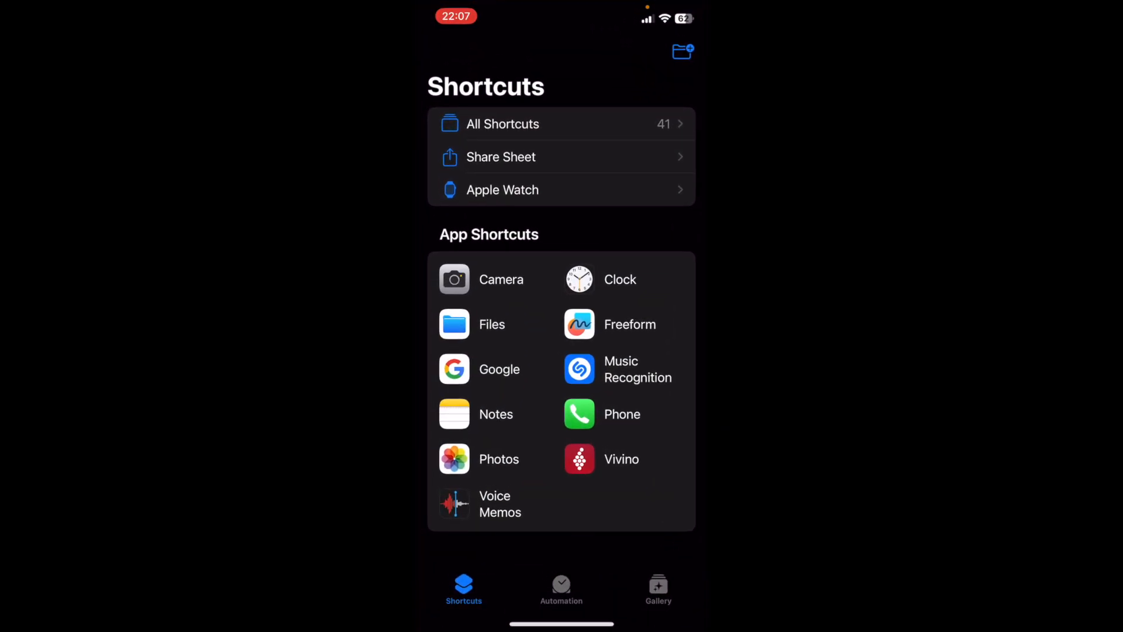
click(658, 588)
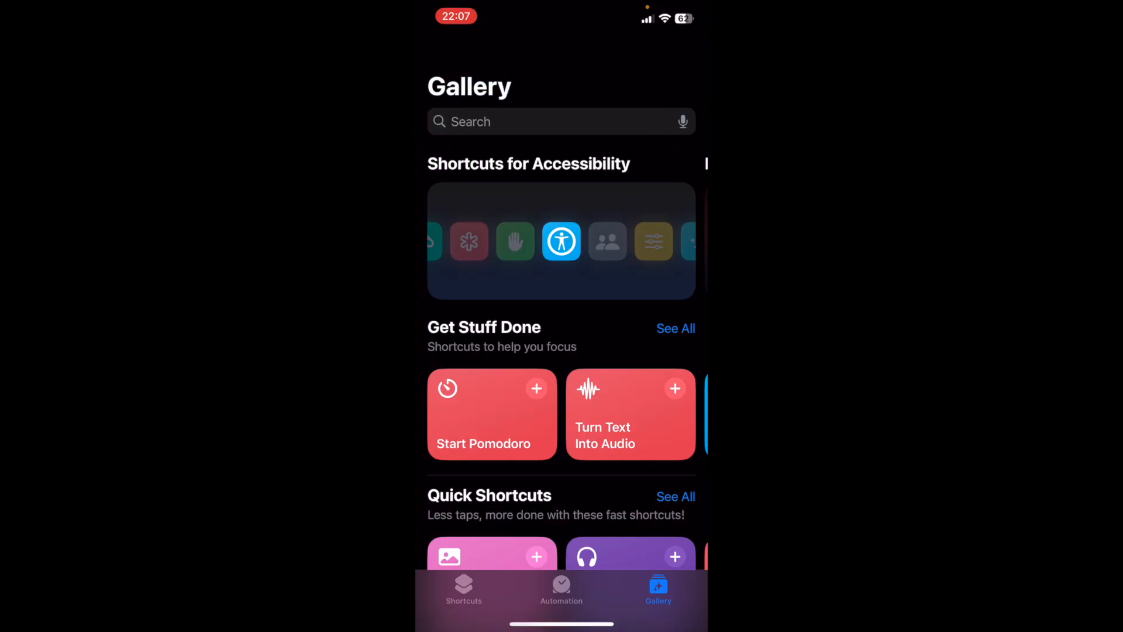
click(562, 241)
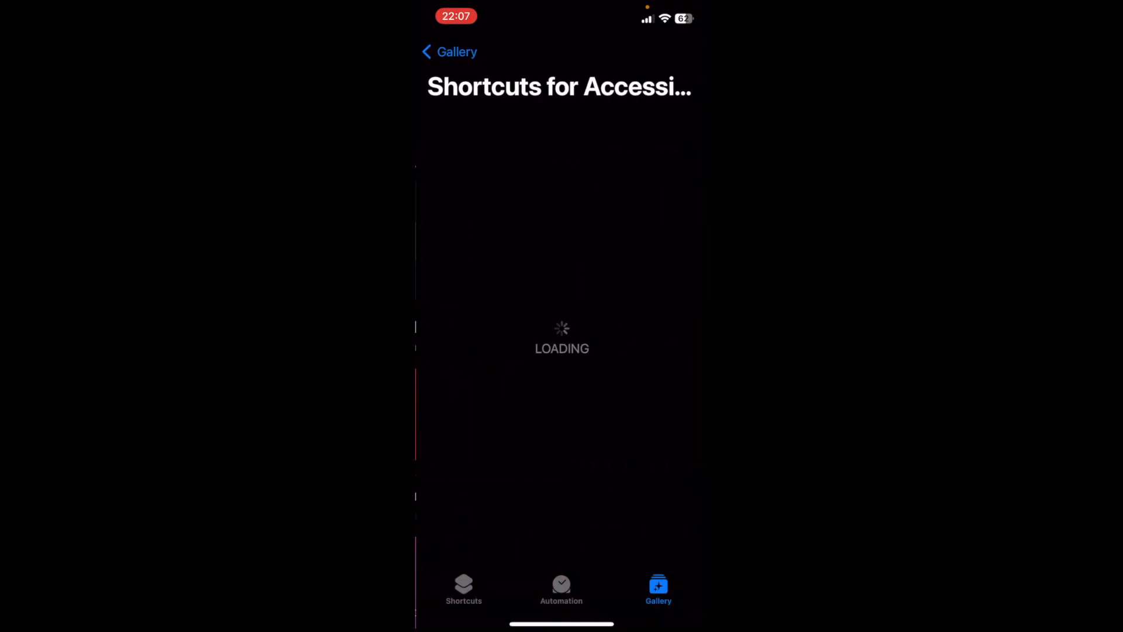
drag(644, 214, 503, 214)
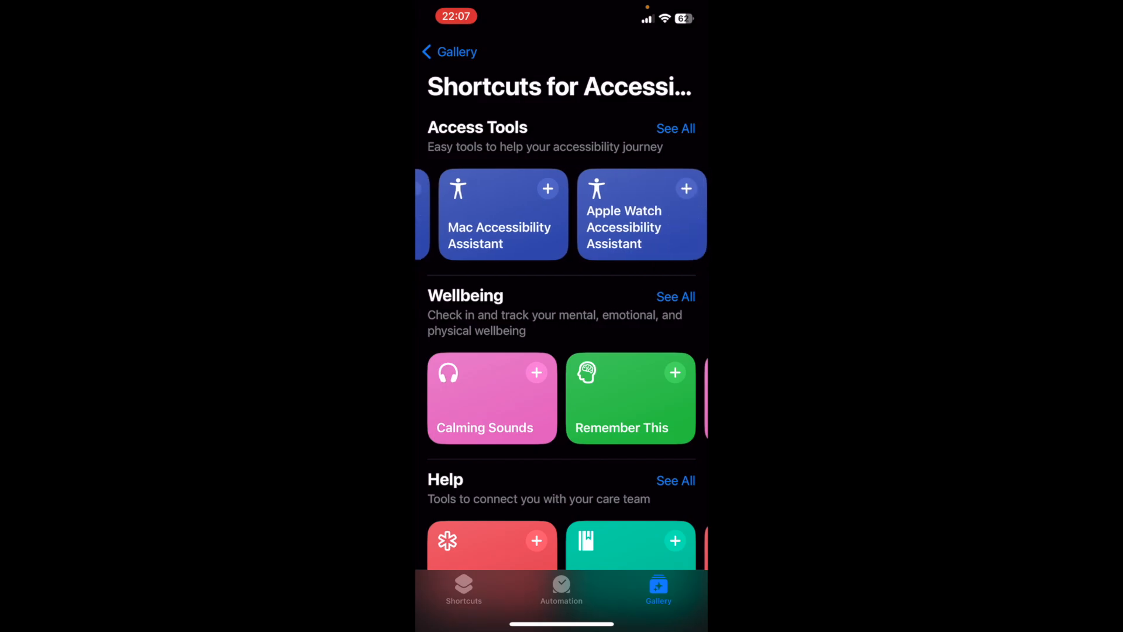
drag(643, 215, 503, 214)
drag(644, 214, 568, 214)
click(631, 214)
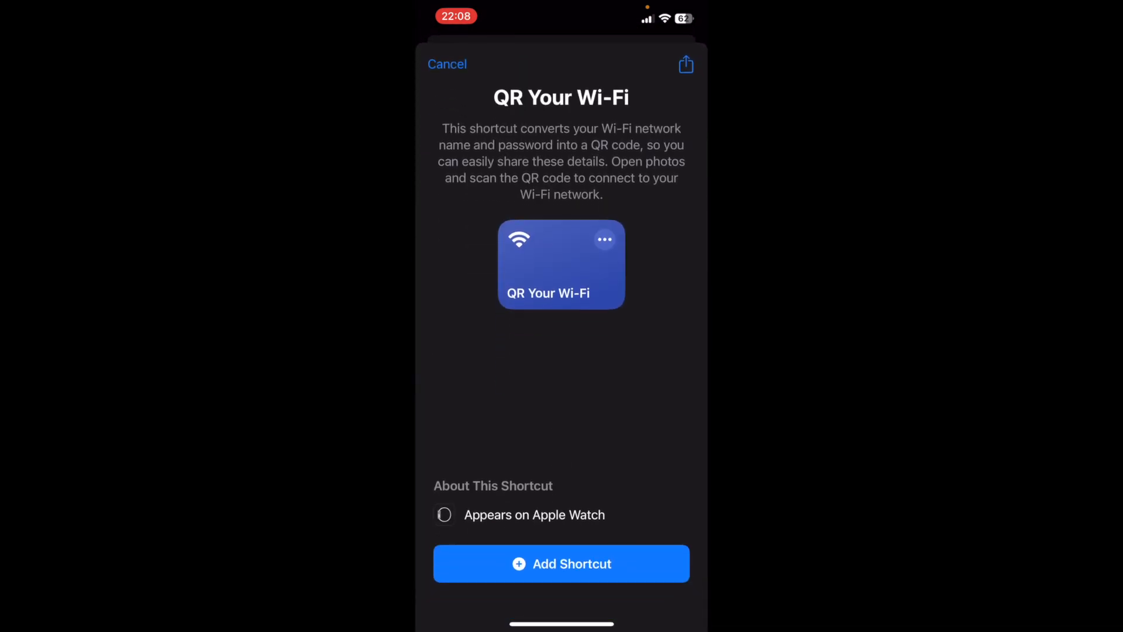
click(562, 564)
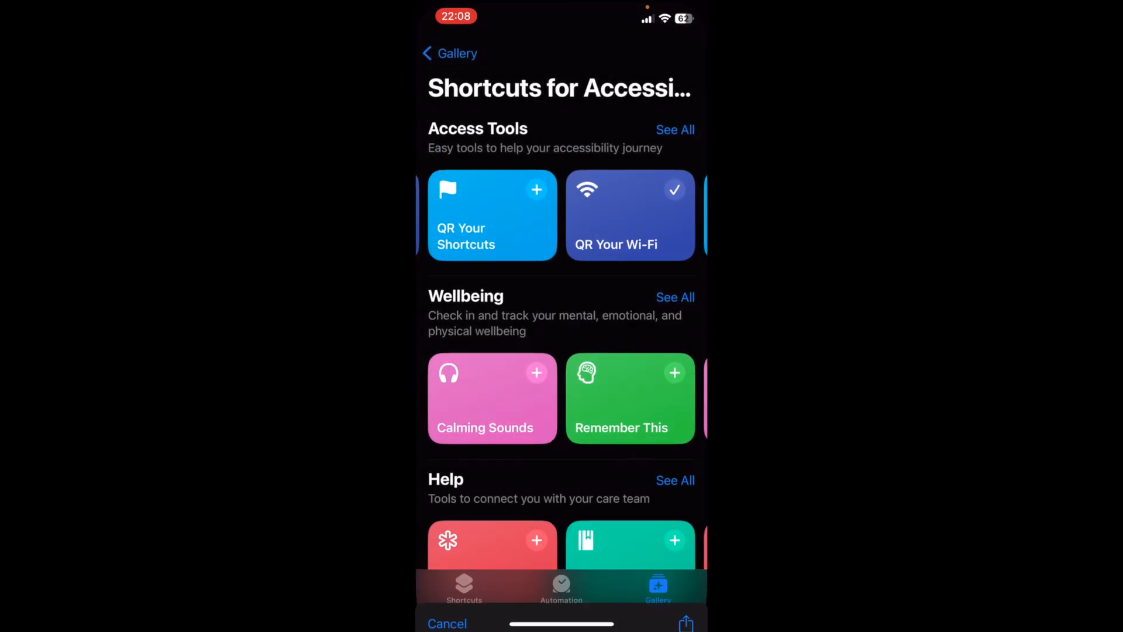
- Open the QR Your Wi-Fi shortcut from All Shortcuts to review its actions, then close it
click(464, 588)
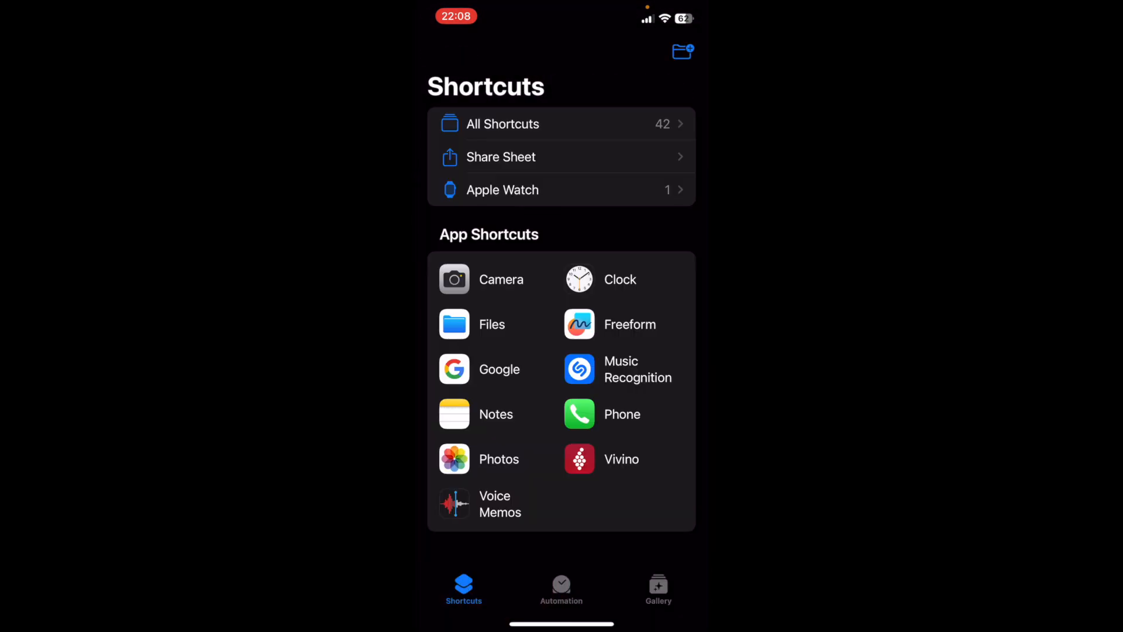
click(503, 124)
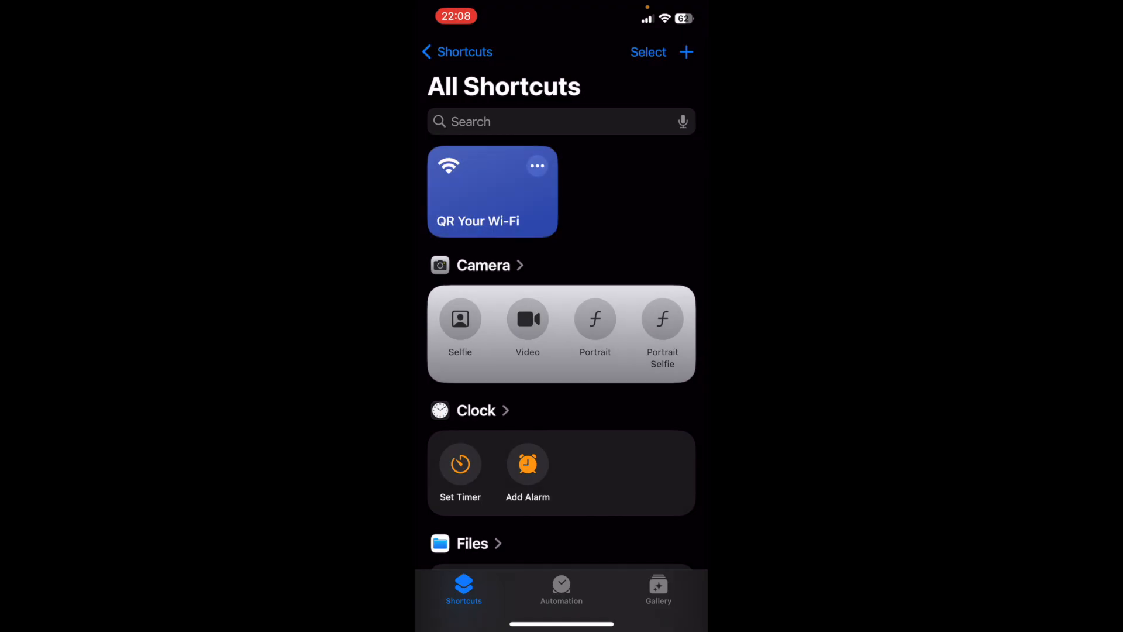
click(537, 166)
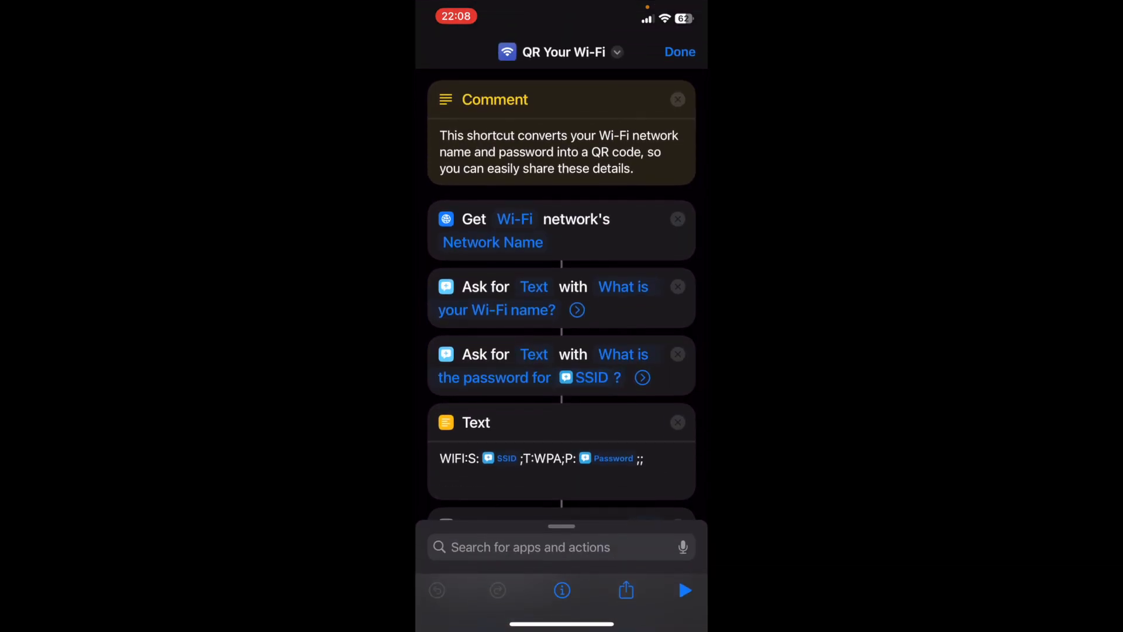
click(680, 52)
click(491, 192)
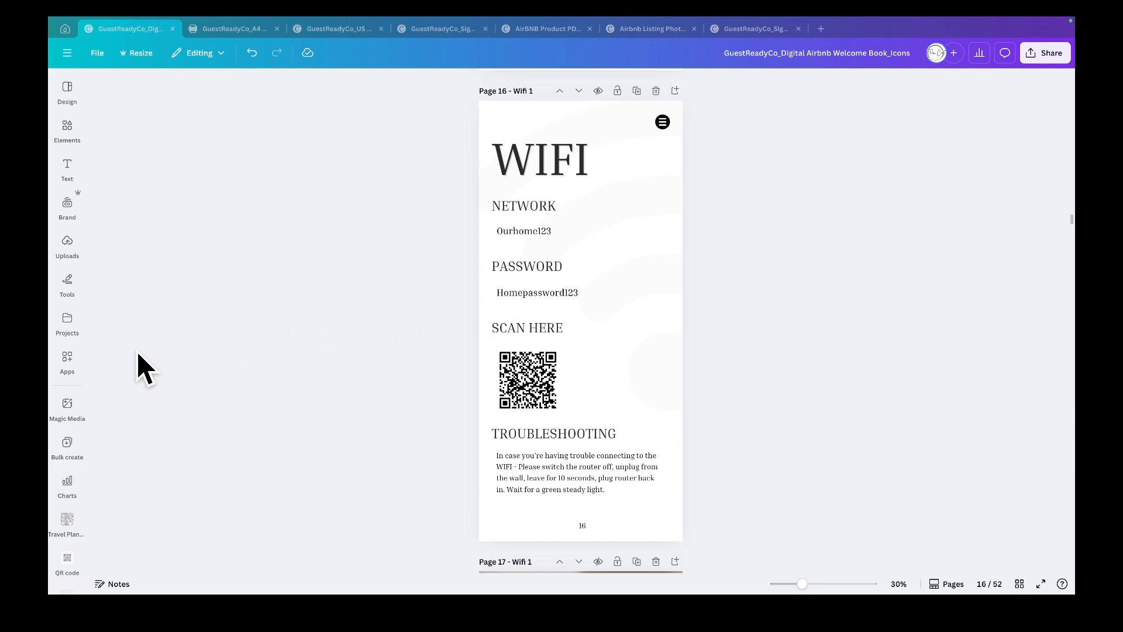
click(66, 358)
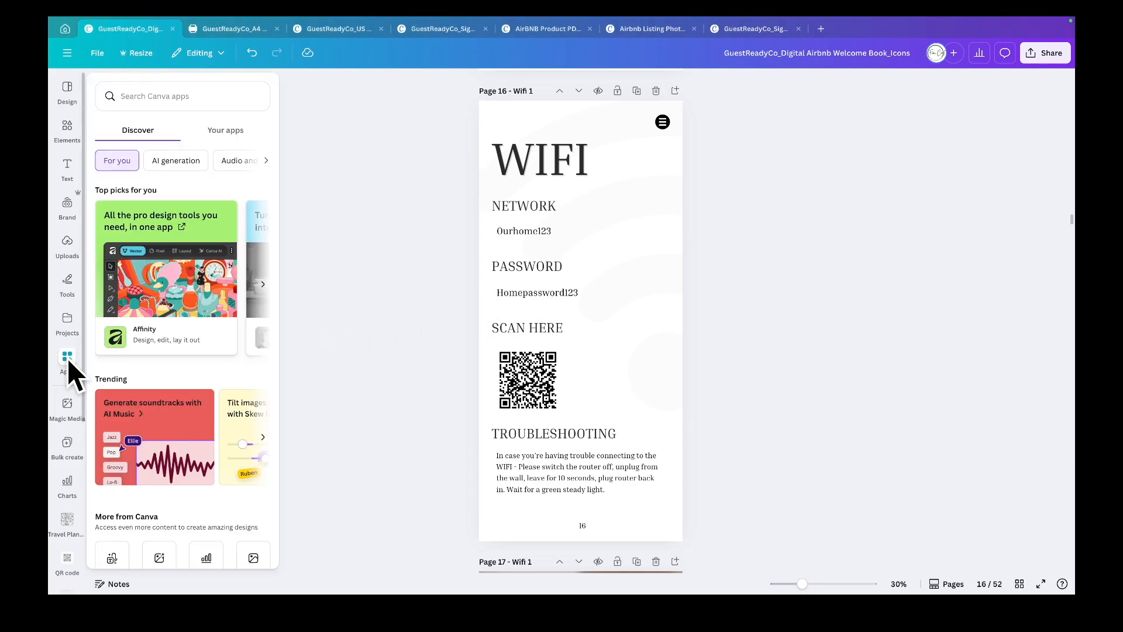
click(162, 97)
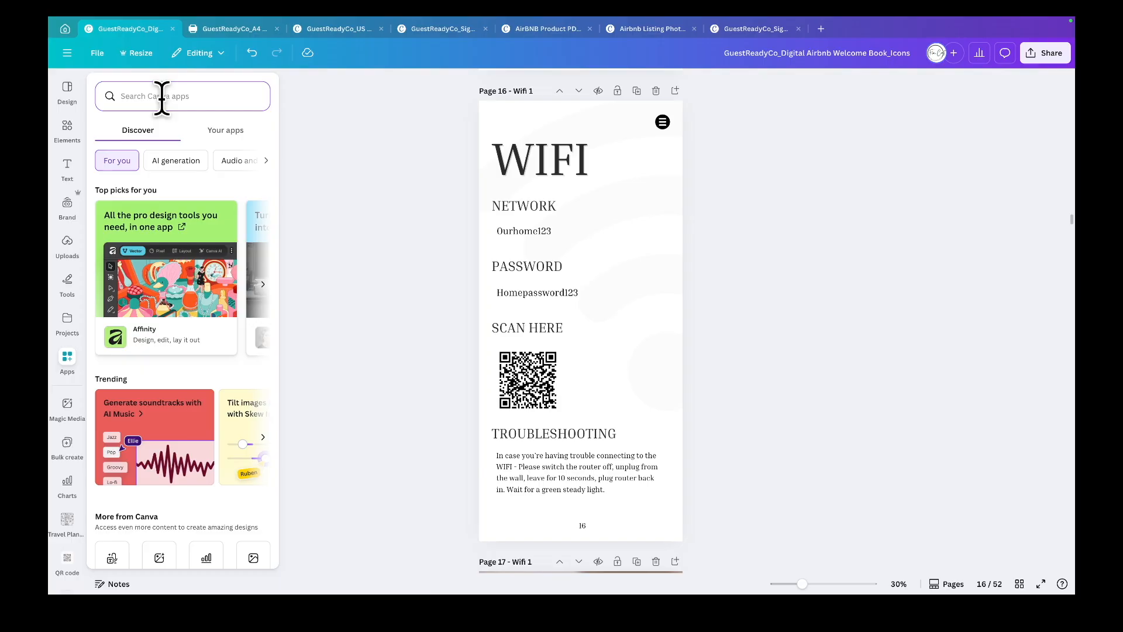
text(qr code)
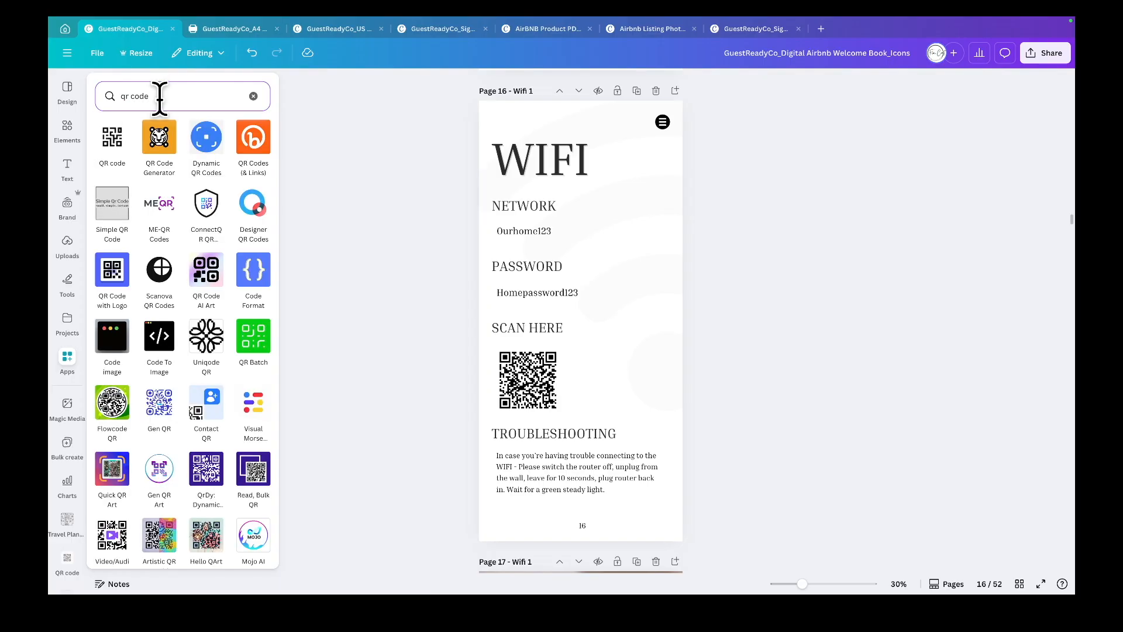
click(115, 140)
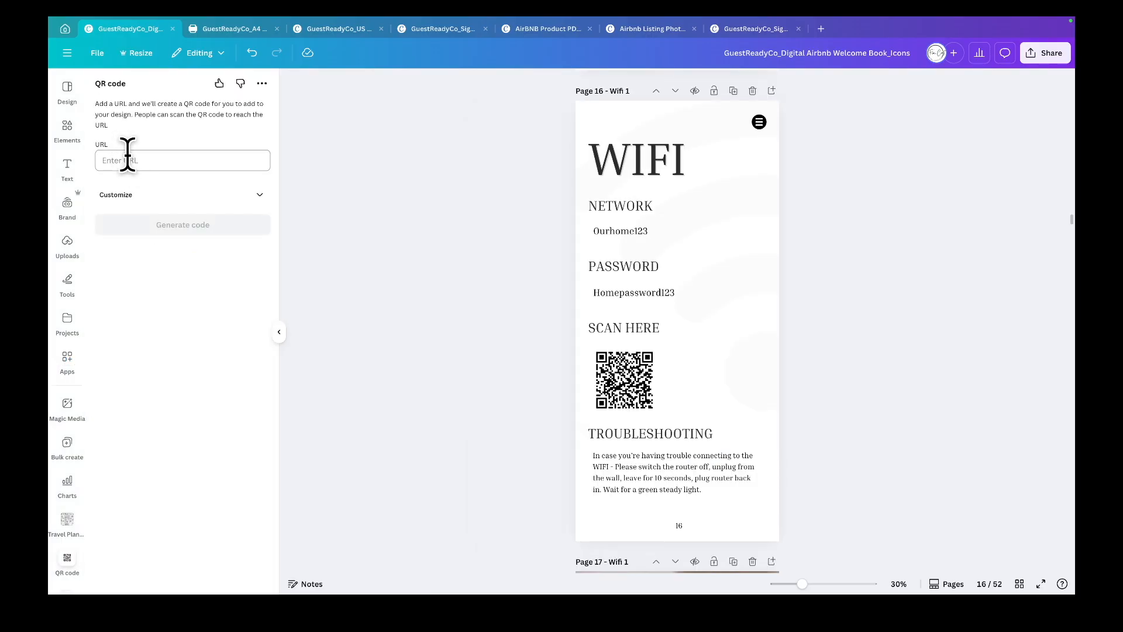
click(148, 160)
text(https://www.airbnb.co.za/)
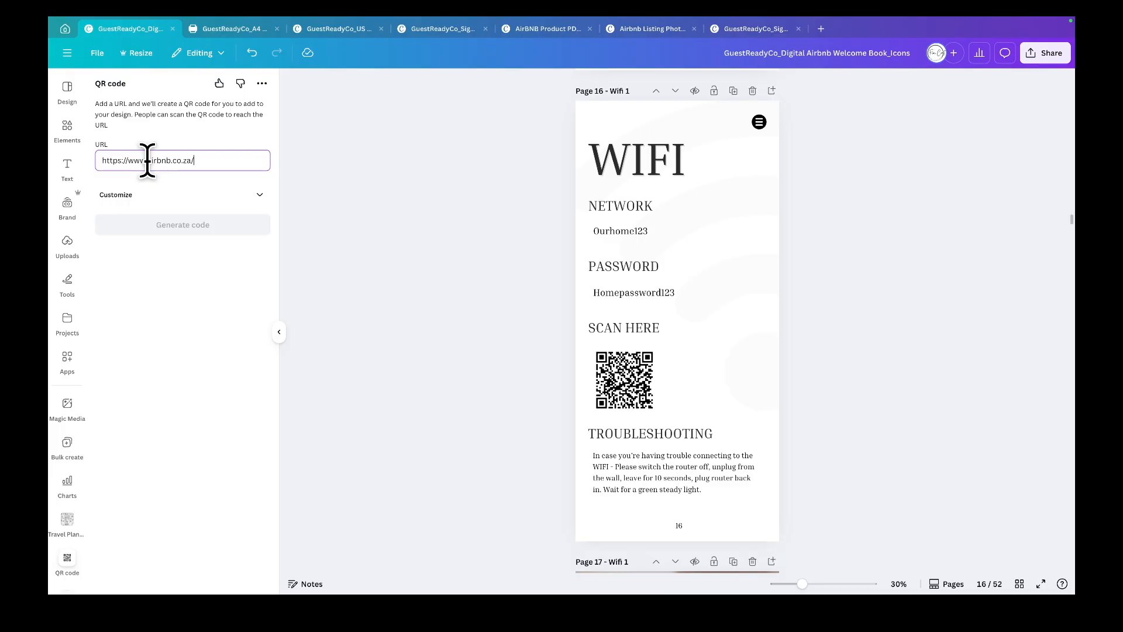
click(175, 225)
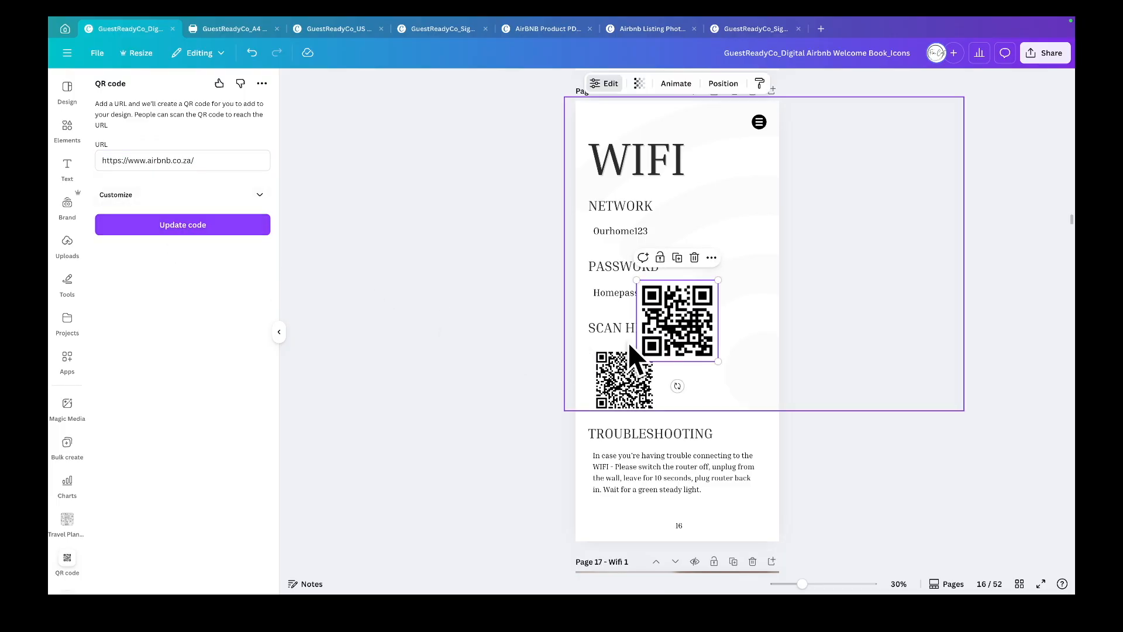
drag(689, 345, 728, 371)
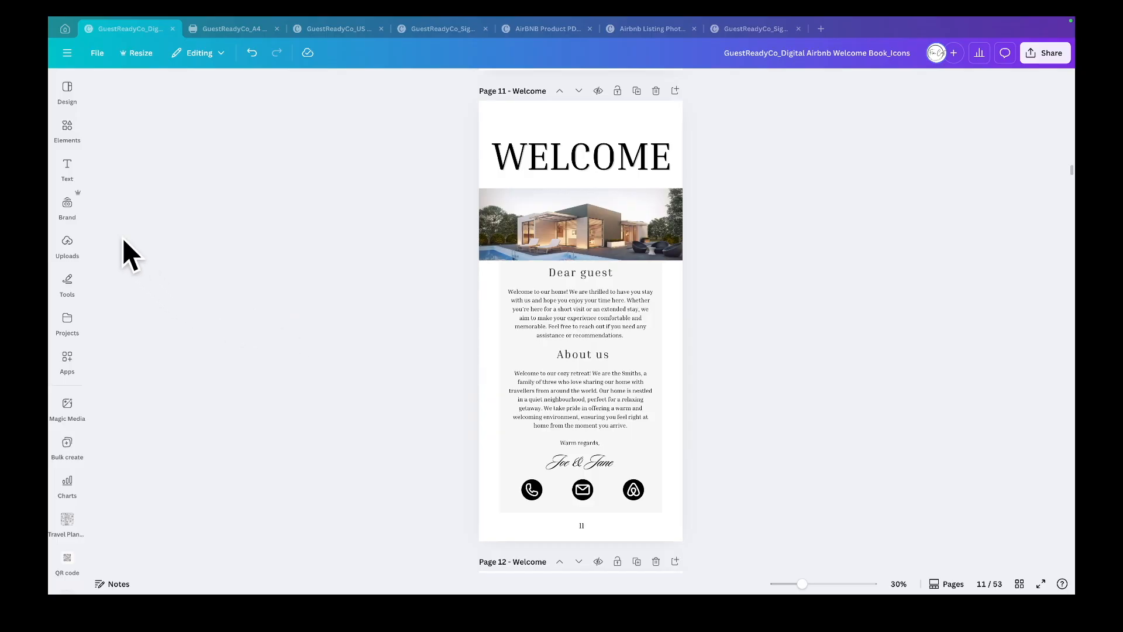
- Add page numbers to all pages of the welcome book
click(67, 163)
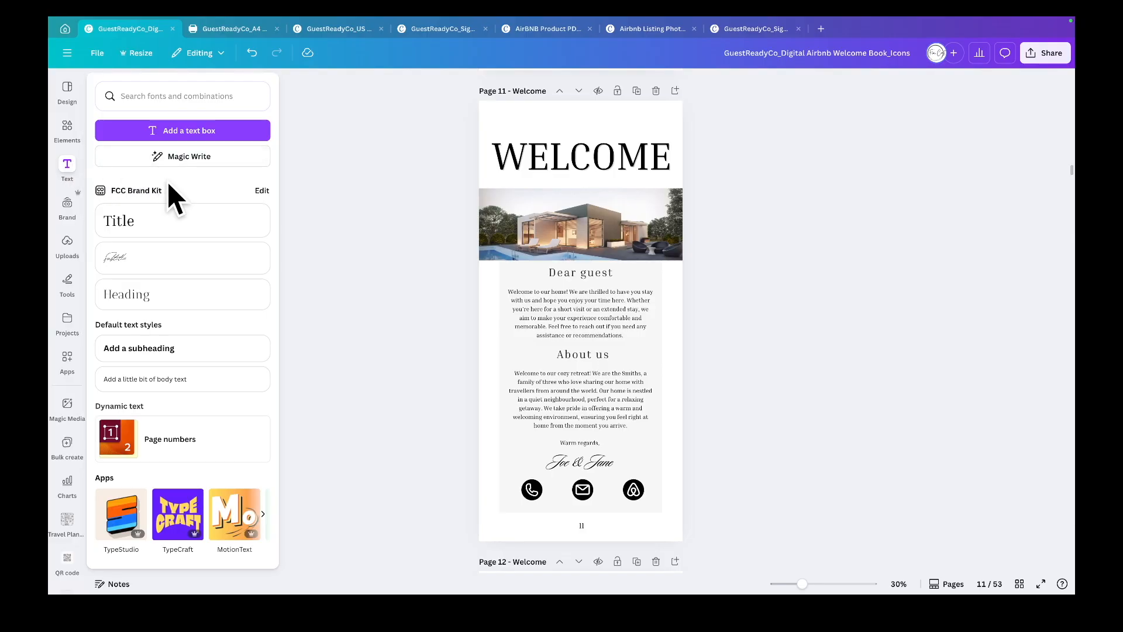
click(202, 436)
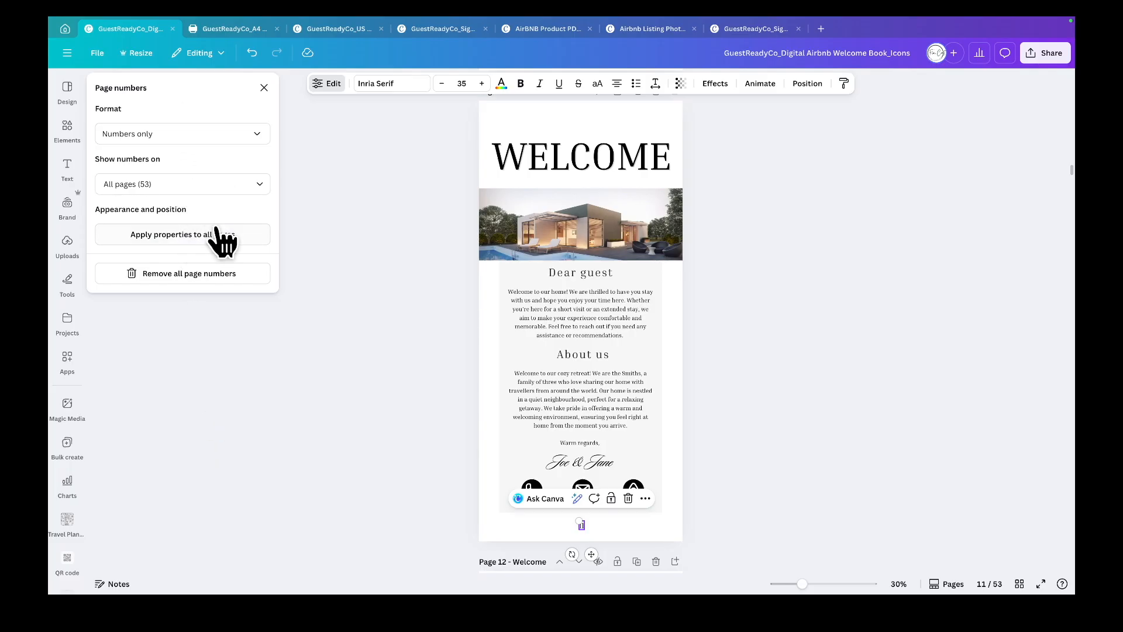
click(260, 187)
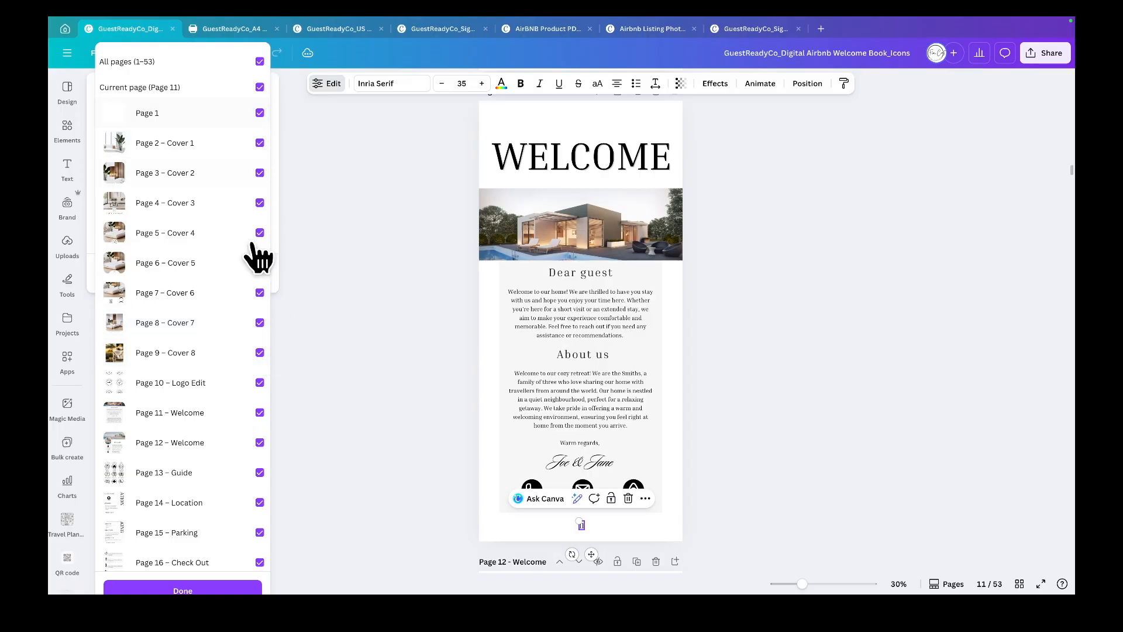
click(227, 589)
- Scroll up through the pages checking their page numbers and drag page 1's number toward the centre
click(797, 420)
scroll(798, 419, up, 6)
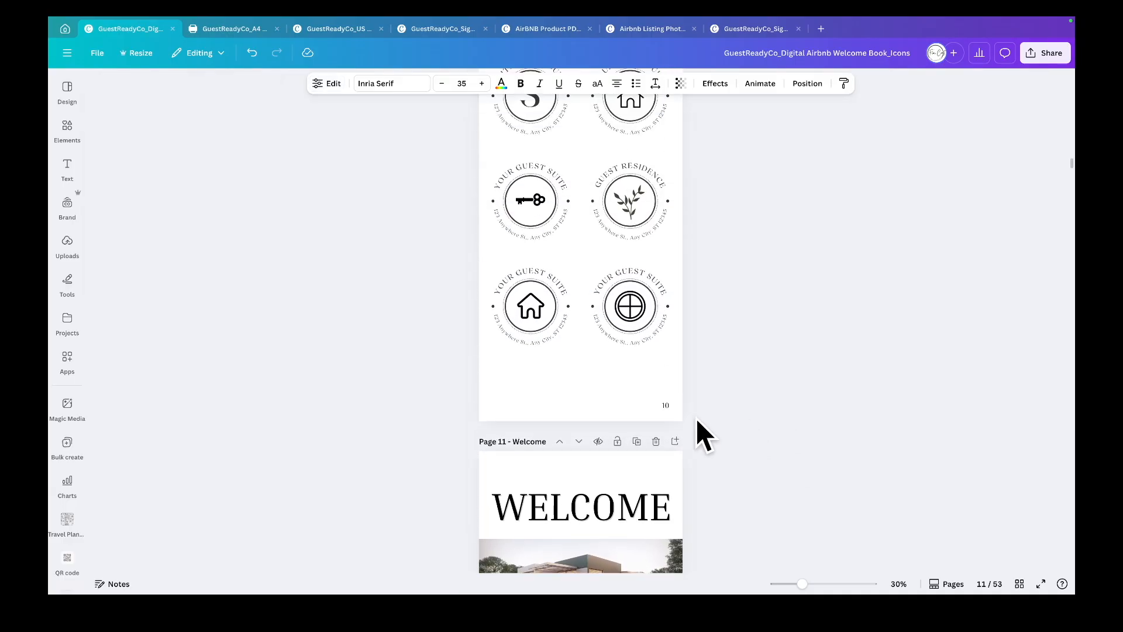
click(667, 405)
click(698, 410)
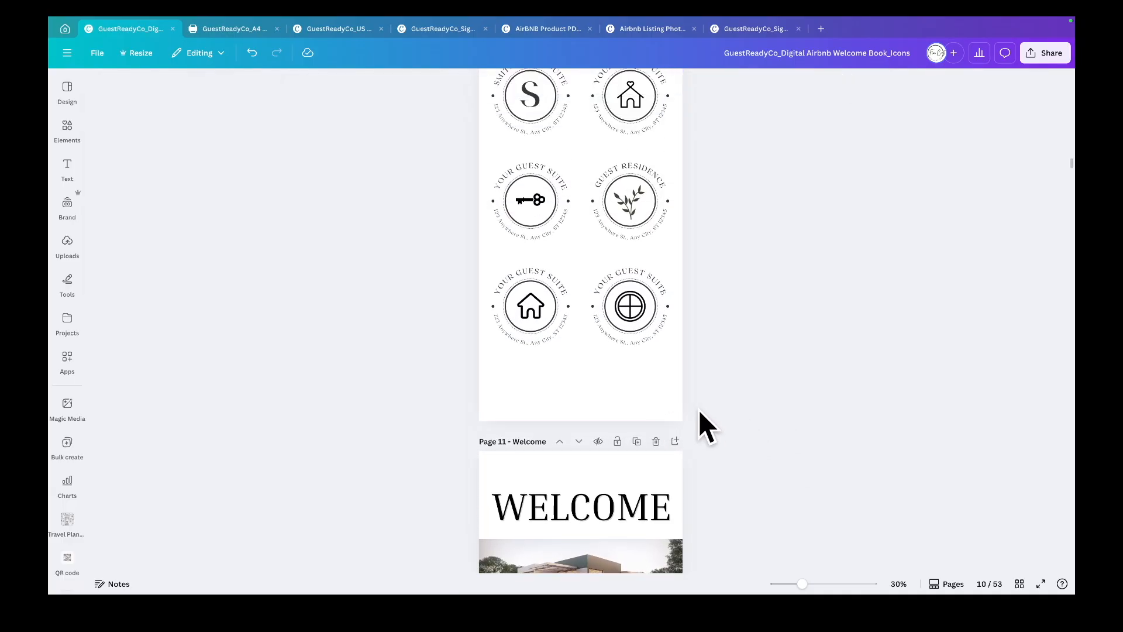
scroll(698, 409, up, 5)
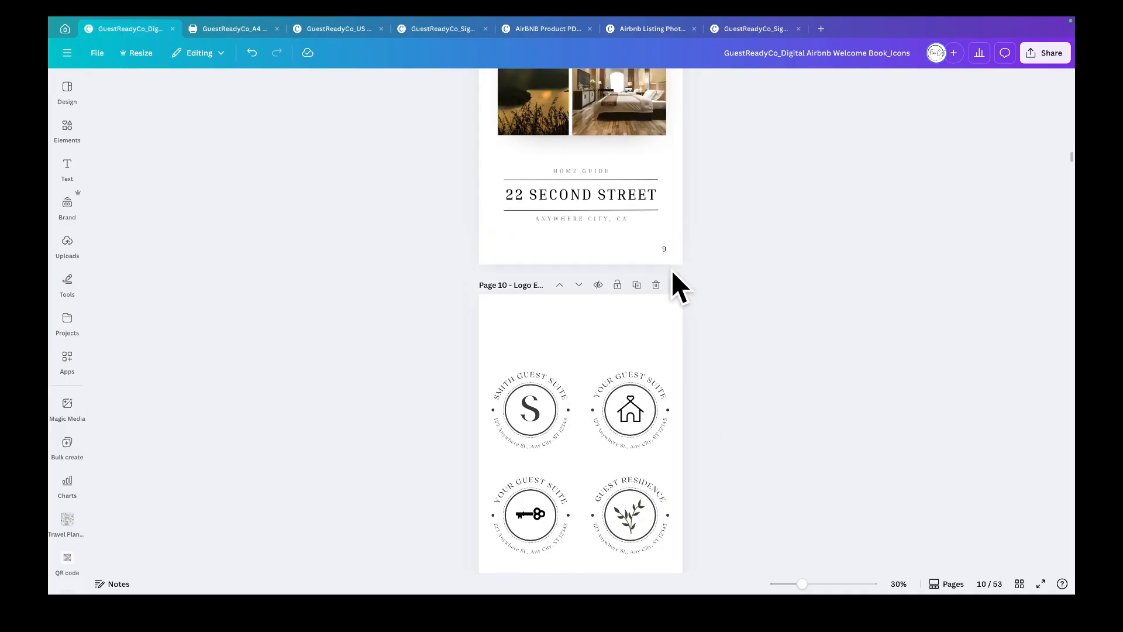
click(665, 251)
click(729, 310)
scroll(729, 310, up, 5)
scroll(729, 322, up, 7)
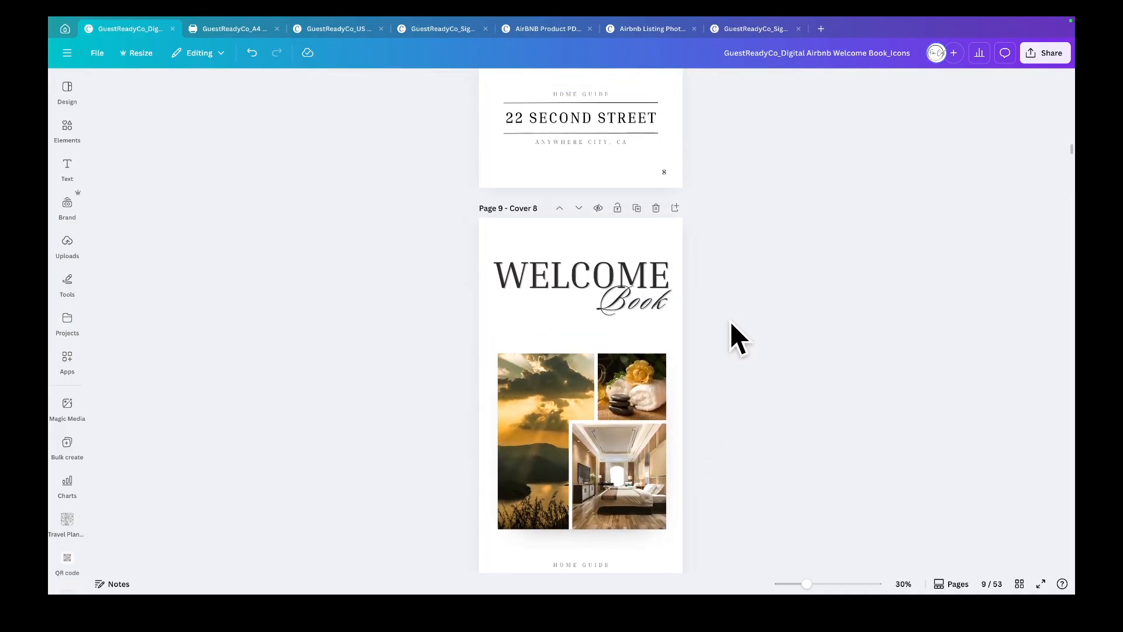
scroll(731, 325, up, 9)
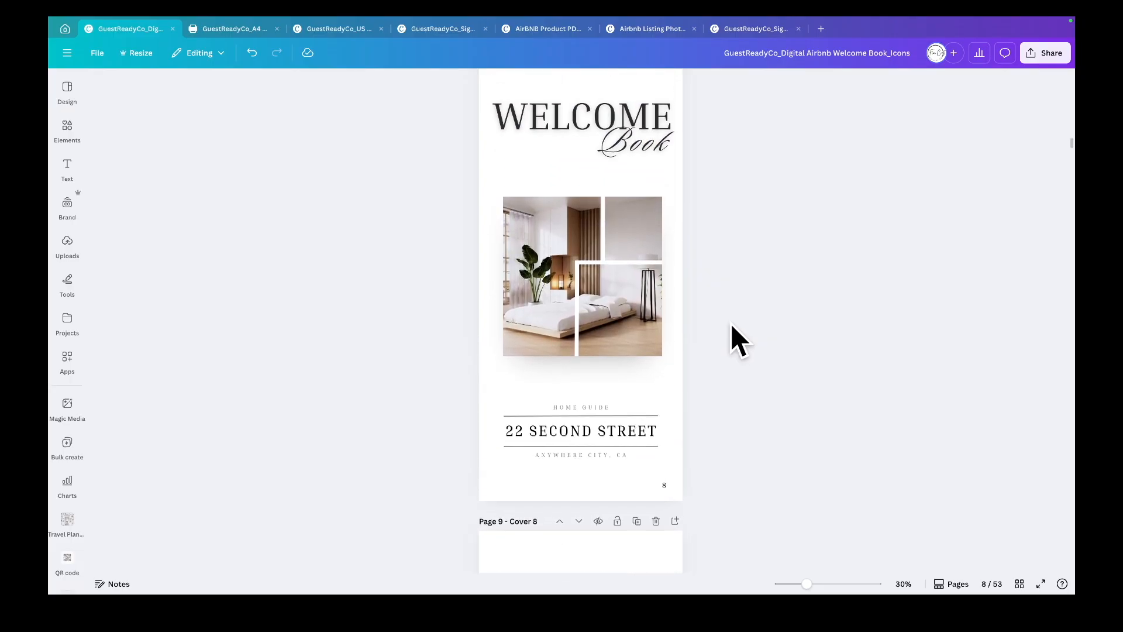
scroll(731, 325, up, 20)
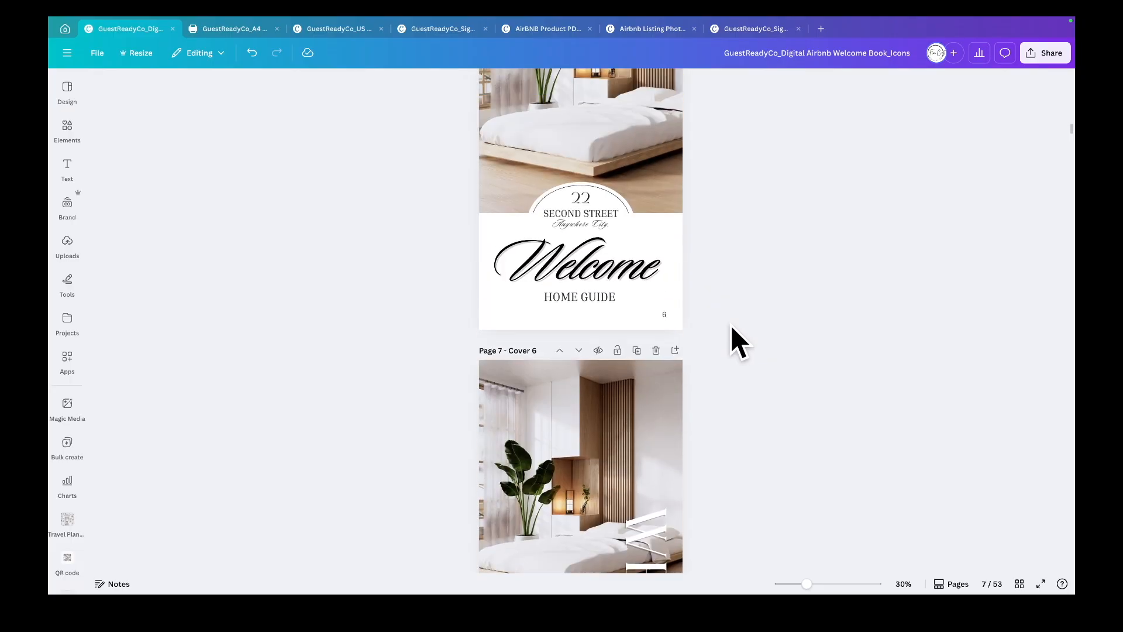
scroll(732, 327, up, 20)
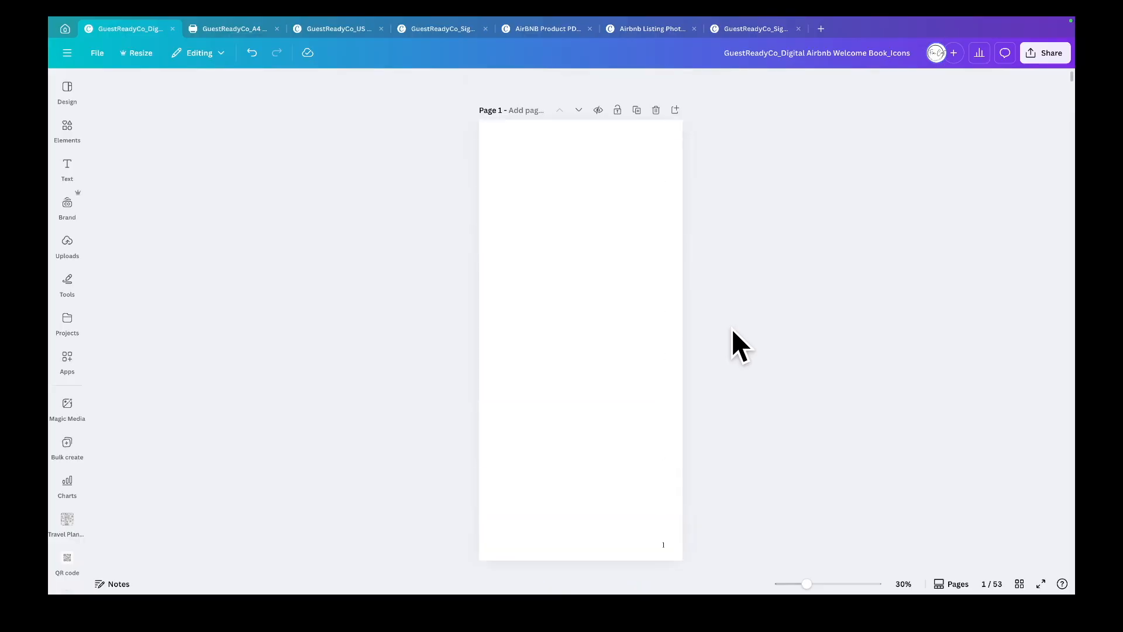
click(665, 542)
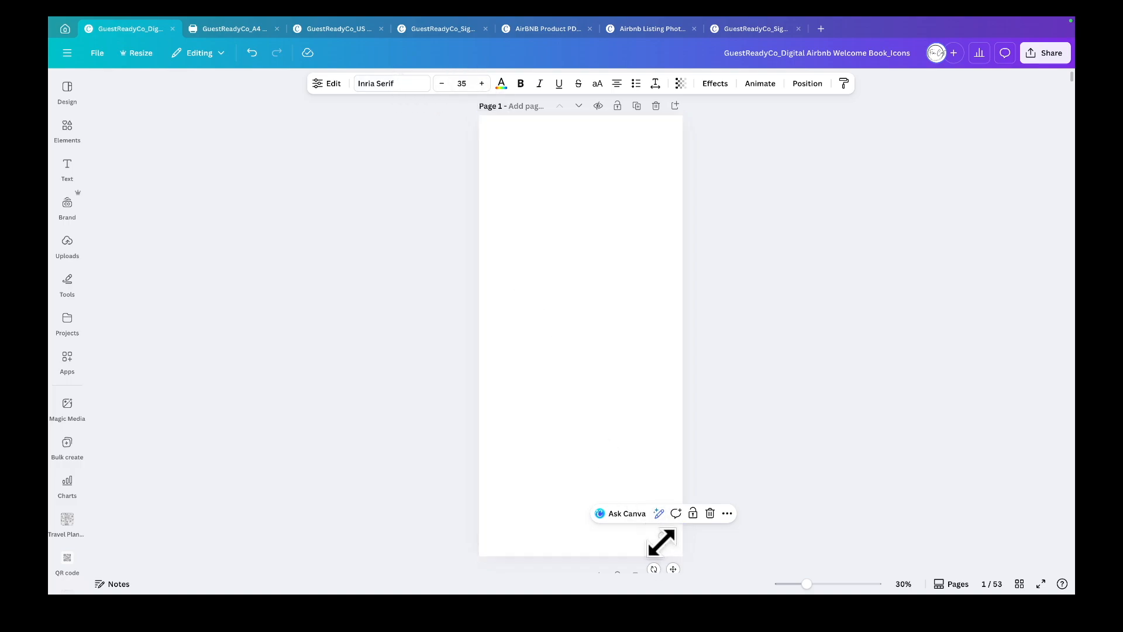
drag(664, 545, 581, 542)
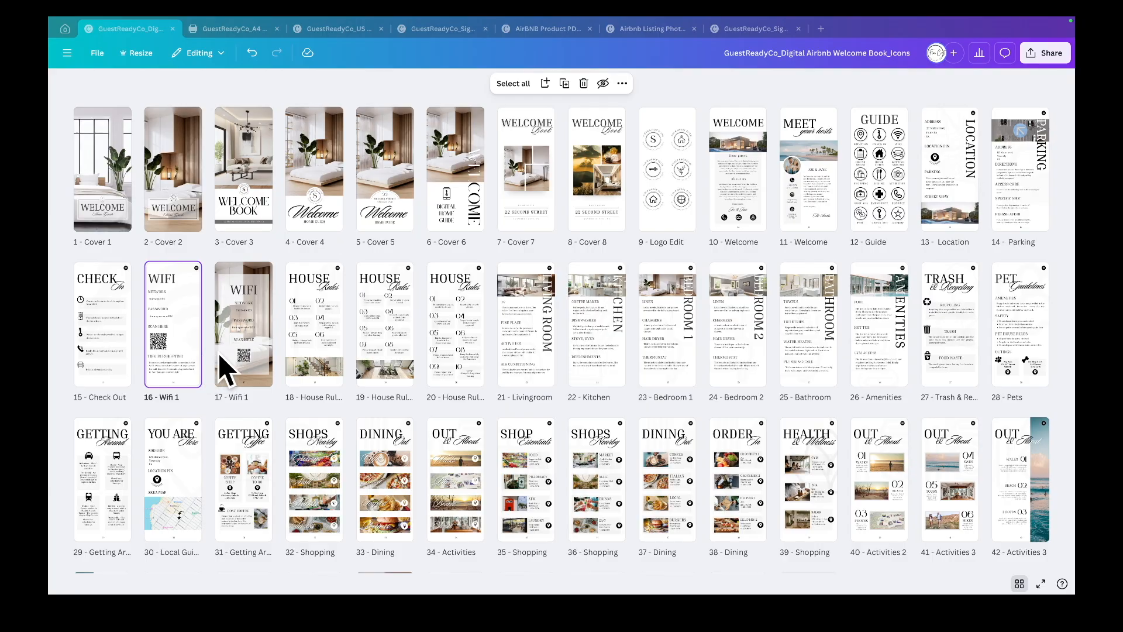
- Open the House Rules page and group the six numbered rule boxes together
double_click(316, 355)
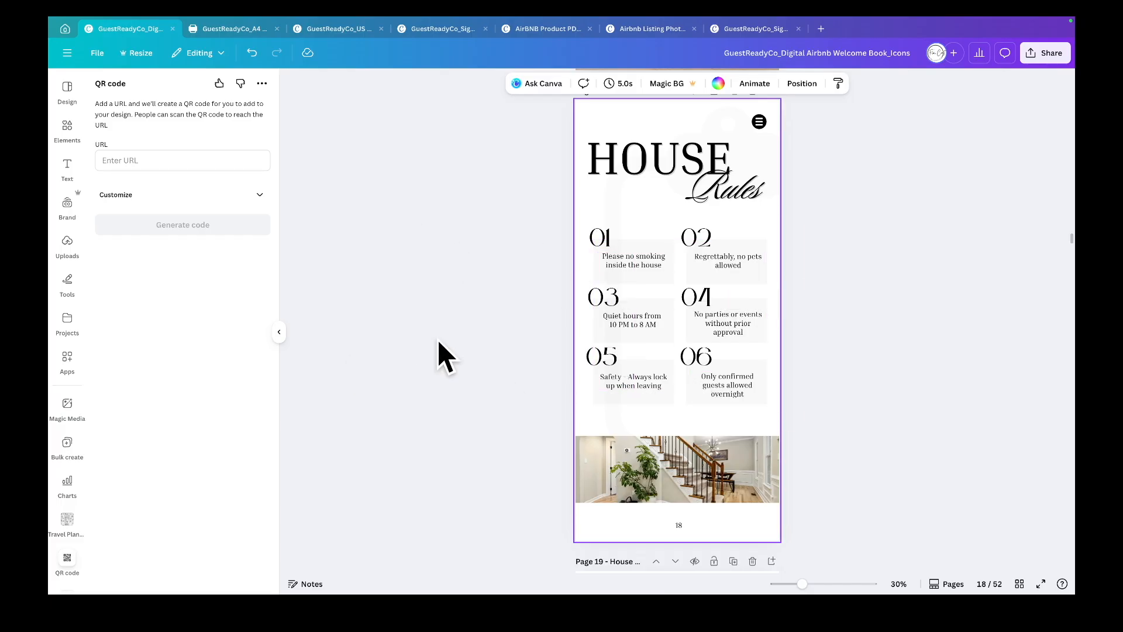
click(279, 332)
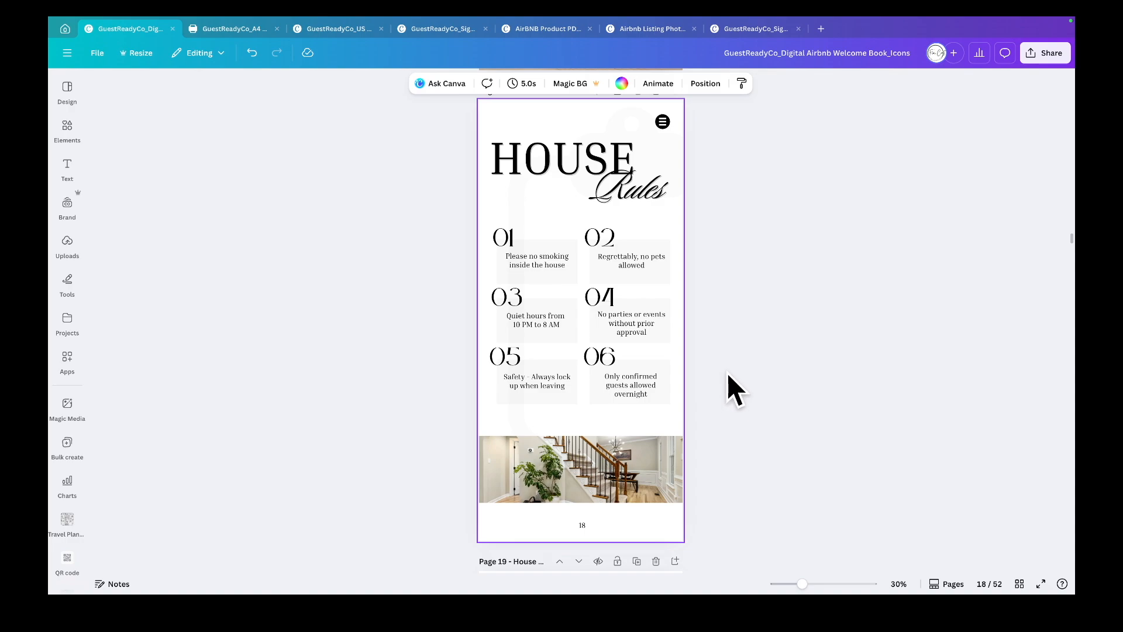
click(638, 262)
click(643, 321)
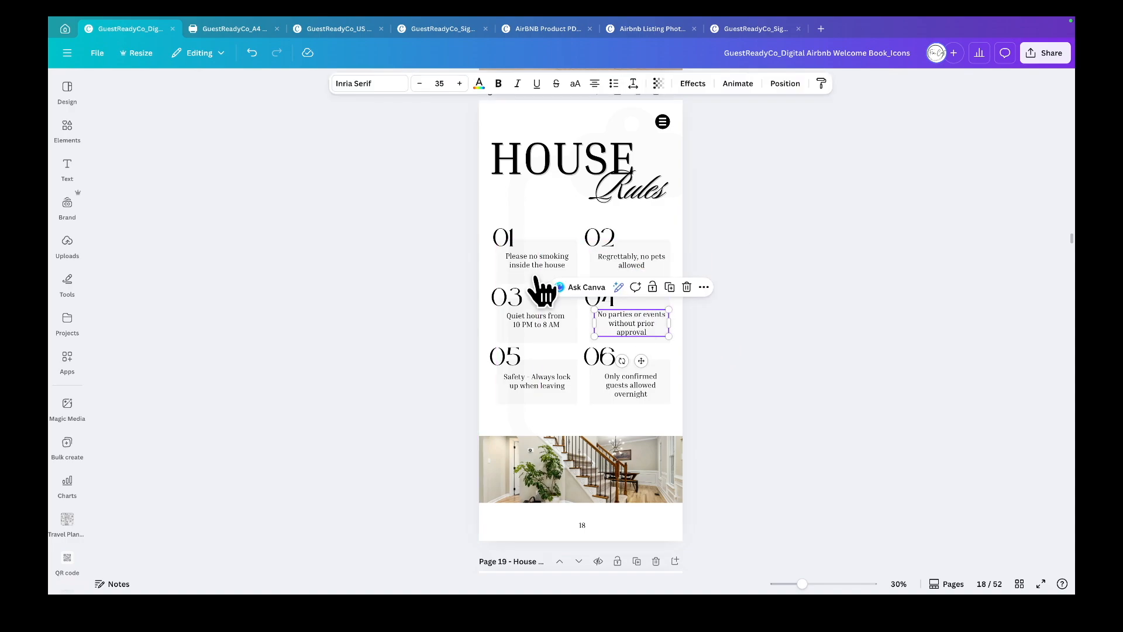
drag(437, 228, 717, 404)
mouse_move(654, 388)
mouse_down()
mouse_move(642, 383)
mouse_move(653, 385)
mouse_up()
key(ctrl+g)
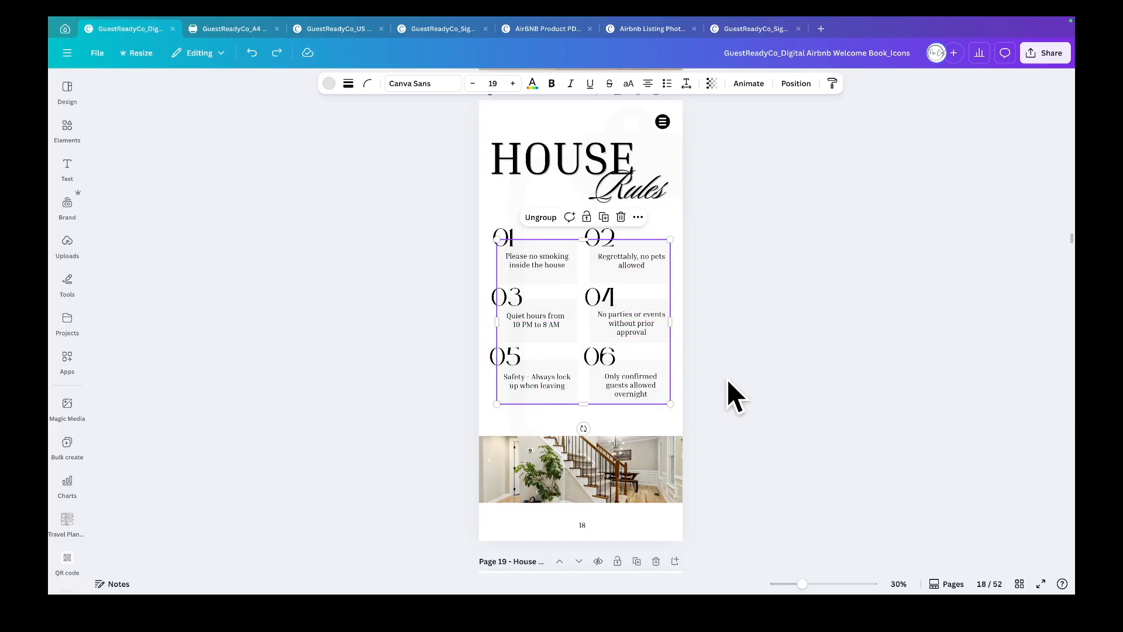
- Lock the large faint background outline graphic on the House Rules page
click(727, 369)
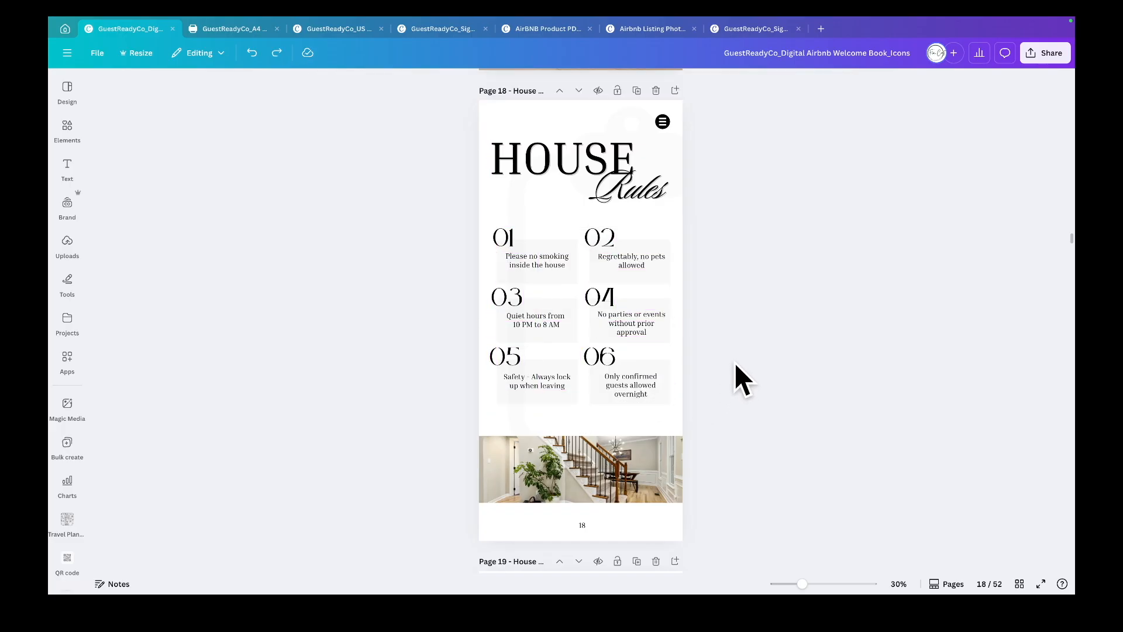
click(671, 156)
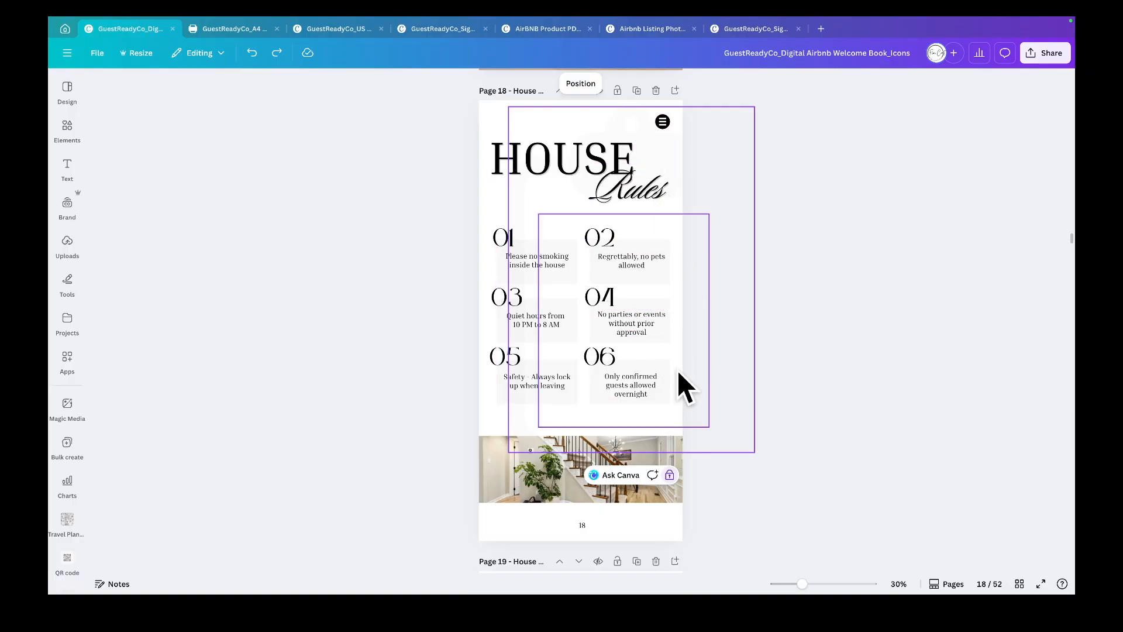
click(670, 475)
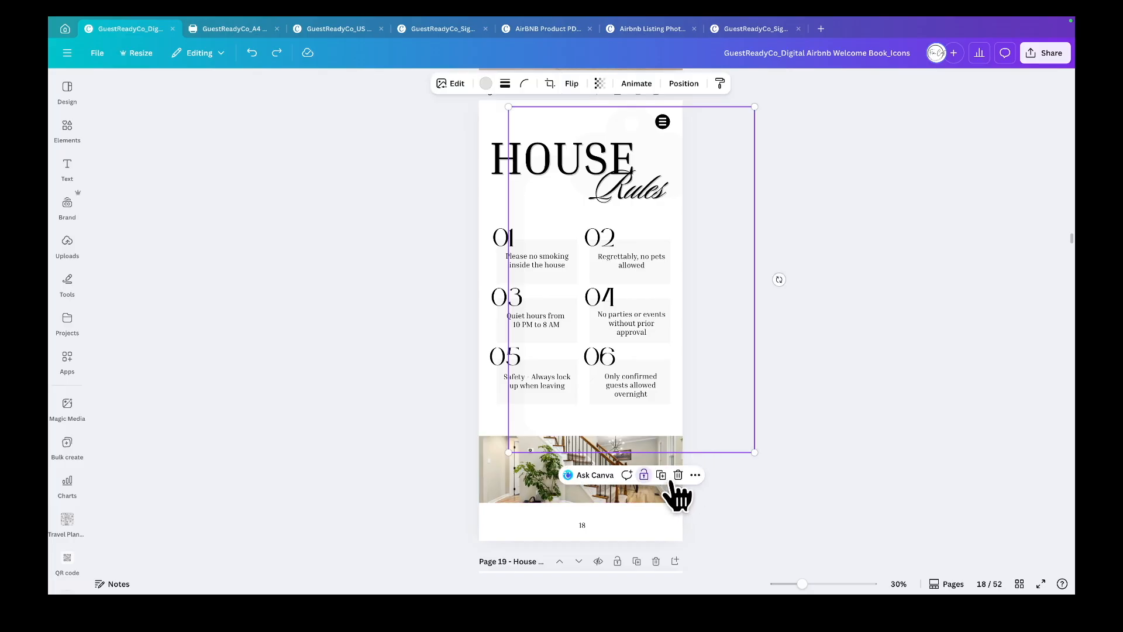
click(806, 421)
key(ctrl+z)
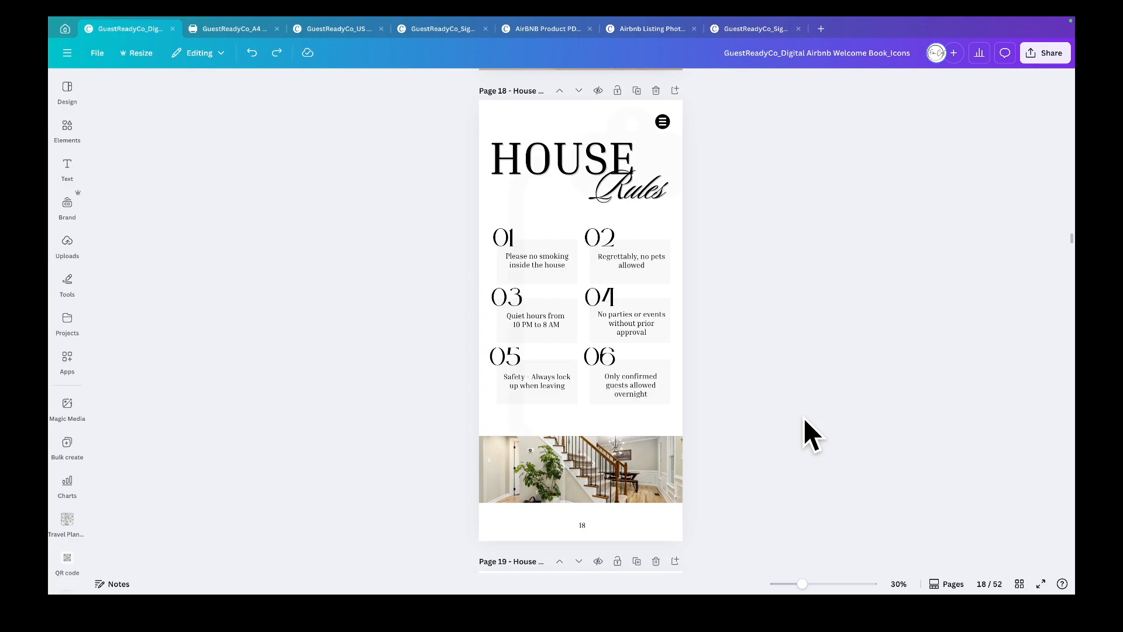
click(654, 153)
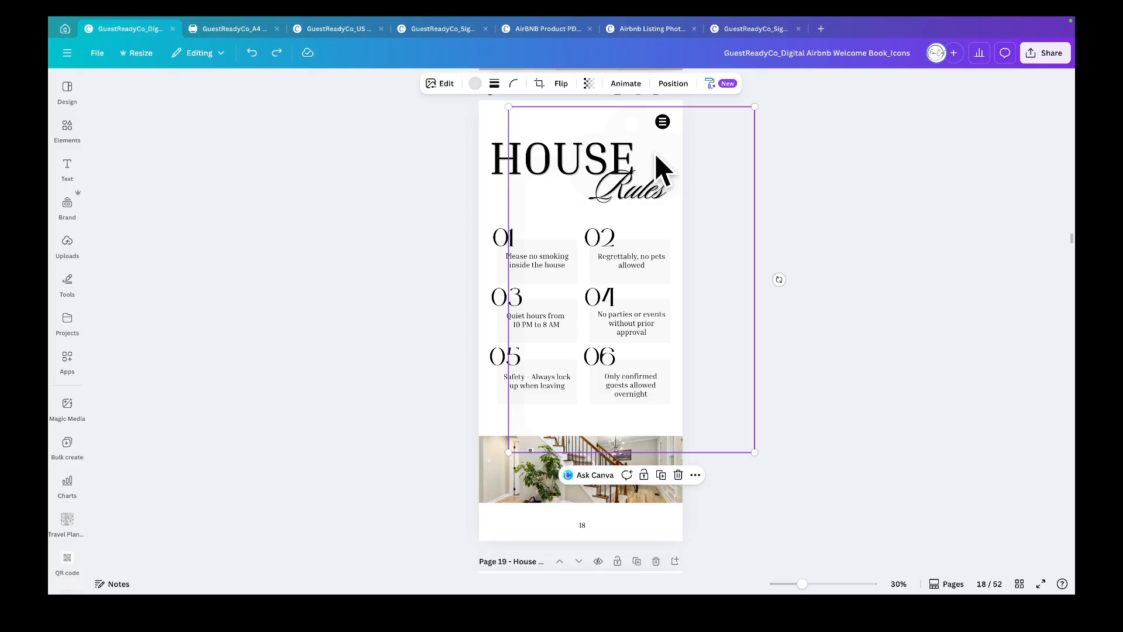
click(644, 475)
- Scroll through the Living Room, Kitchen and Bedroom pages reviewing their layouts
scroll(742, 490, down, 15)
scroll(742, 490, down, 1)
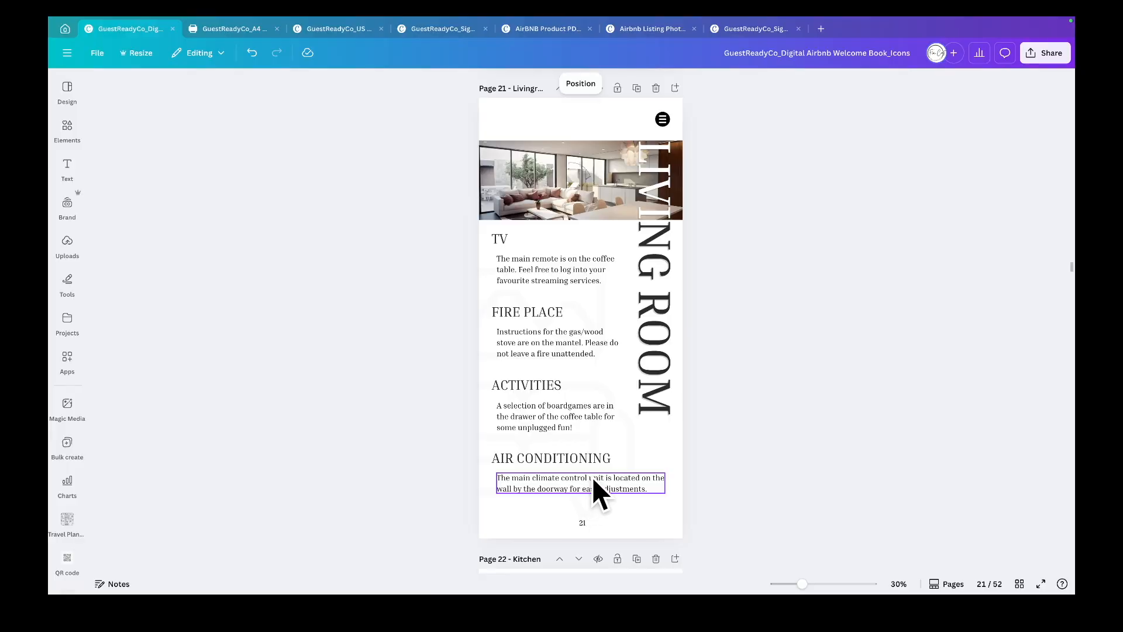
scroll(619, 484, down, 7)
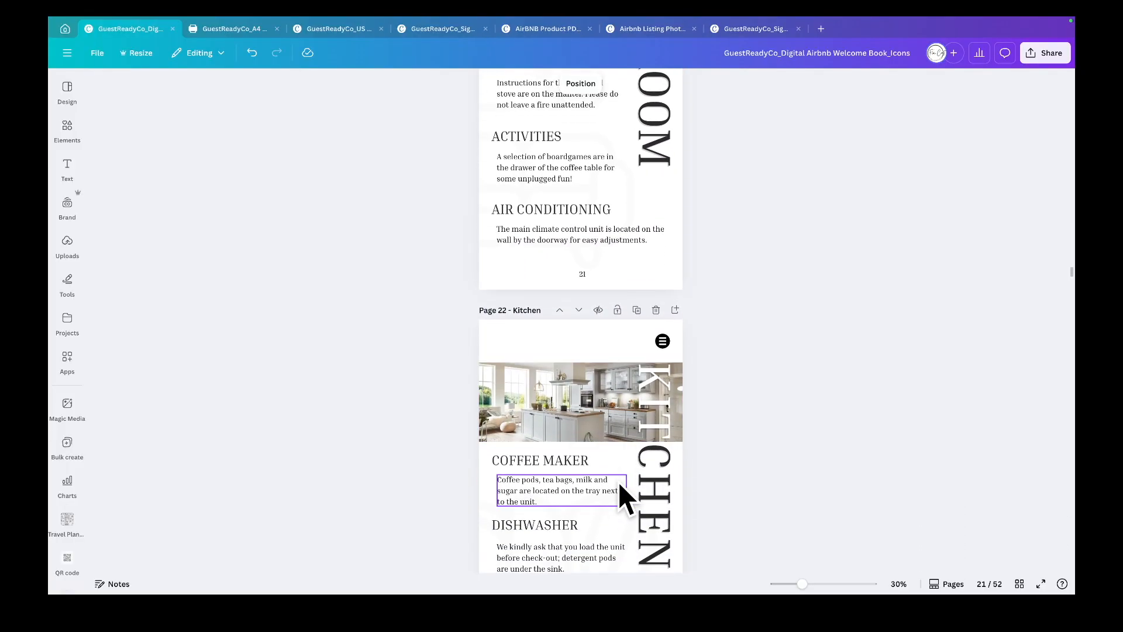
scroll(619, 482, down, 2)
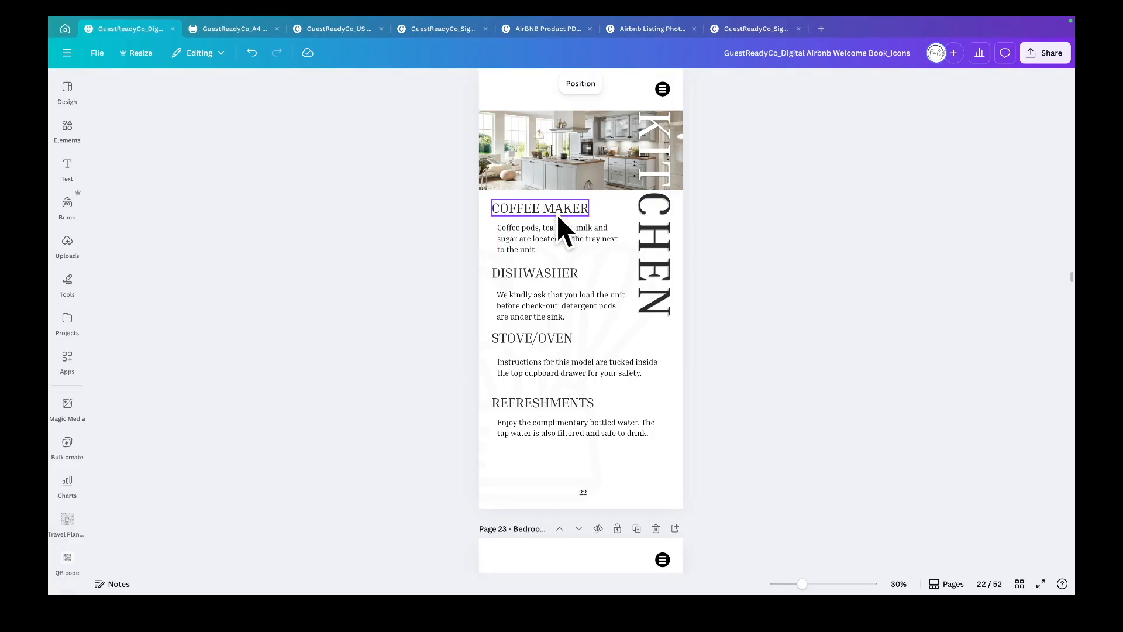
scroll(557, 215, up, 1)
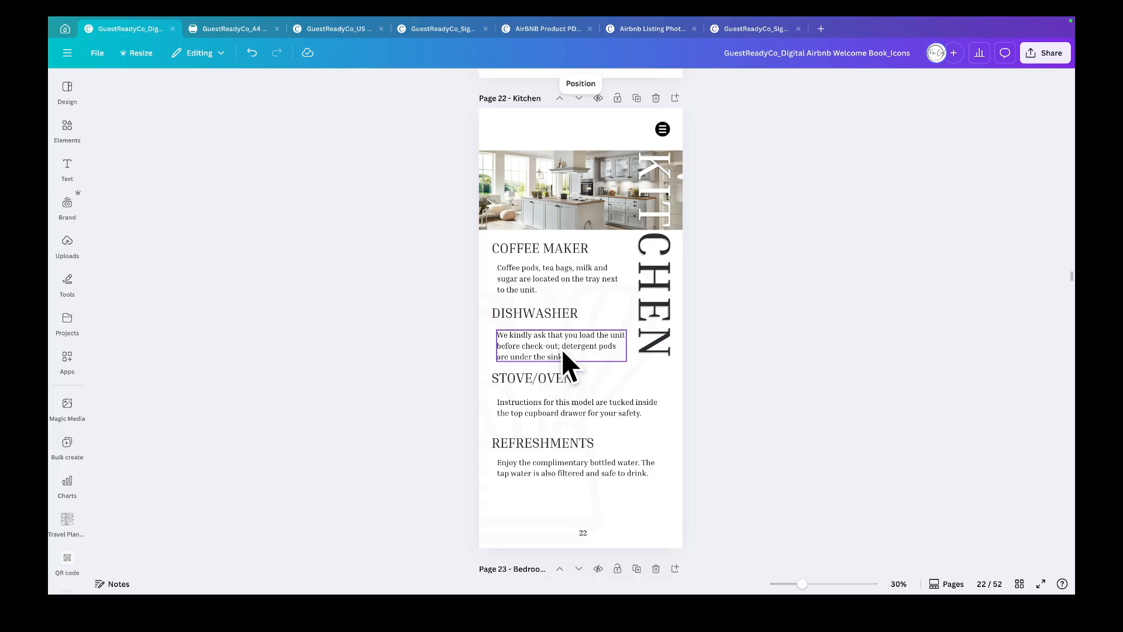
scroll(562, 349, down, 3)
scroll(563, 349, down, 8)
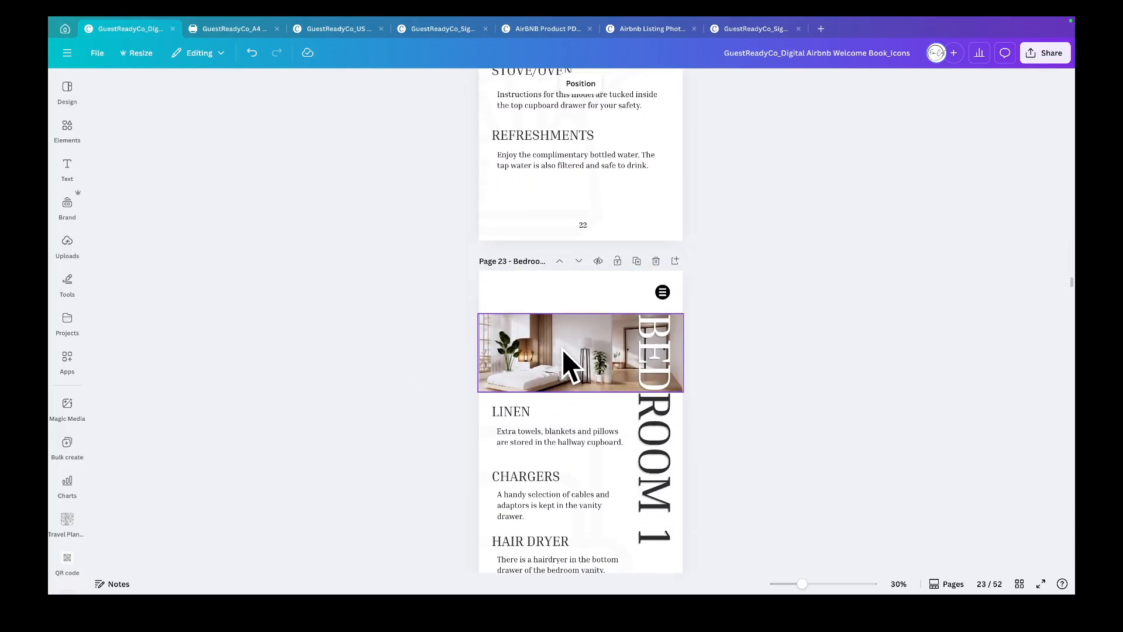
scroll(563, 349, down, 6)
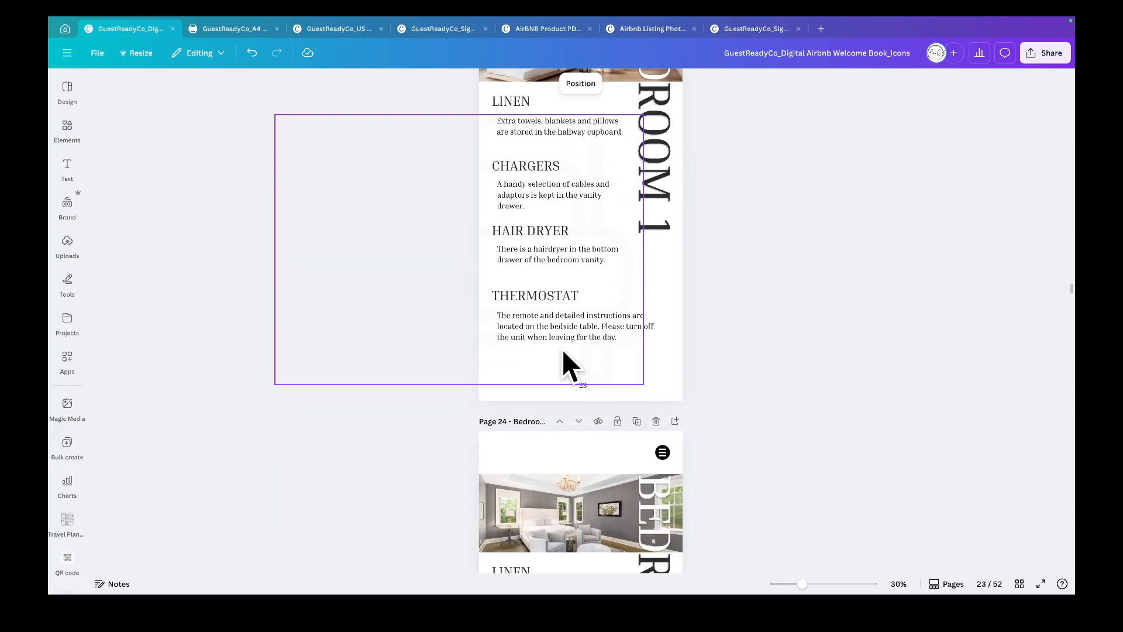
scroll(563, 349, down, 4)
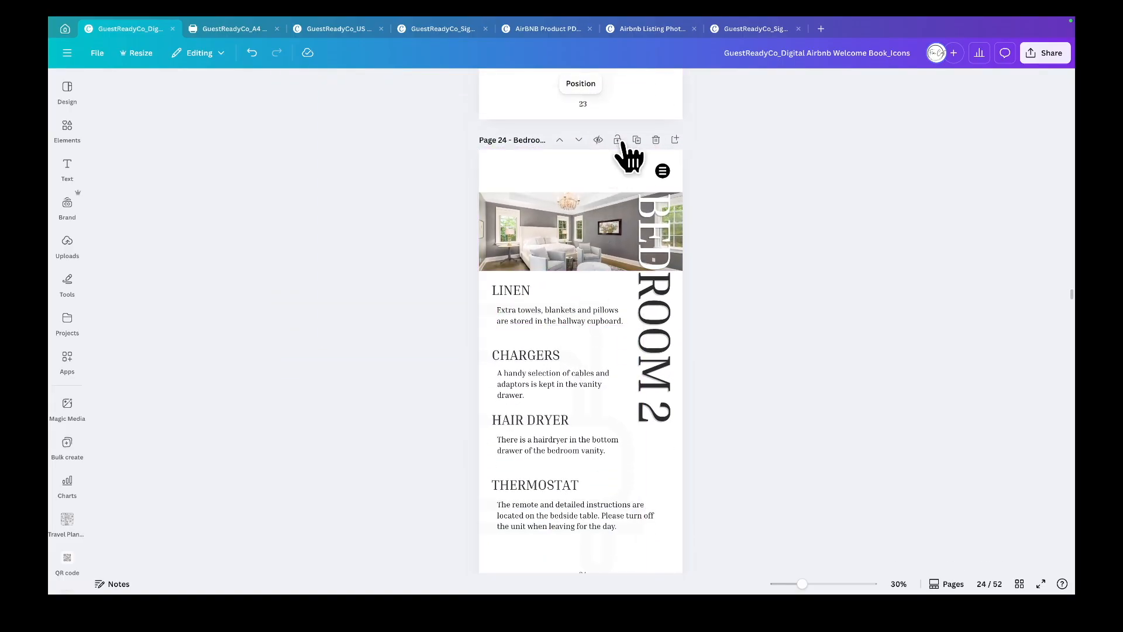
- Duplicate the Bedroom 2 page and retitle the copy BEDROOM 3, then undo the change
click(638, 141)
scroll(729, 238, up, 12)
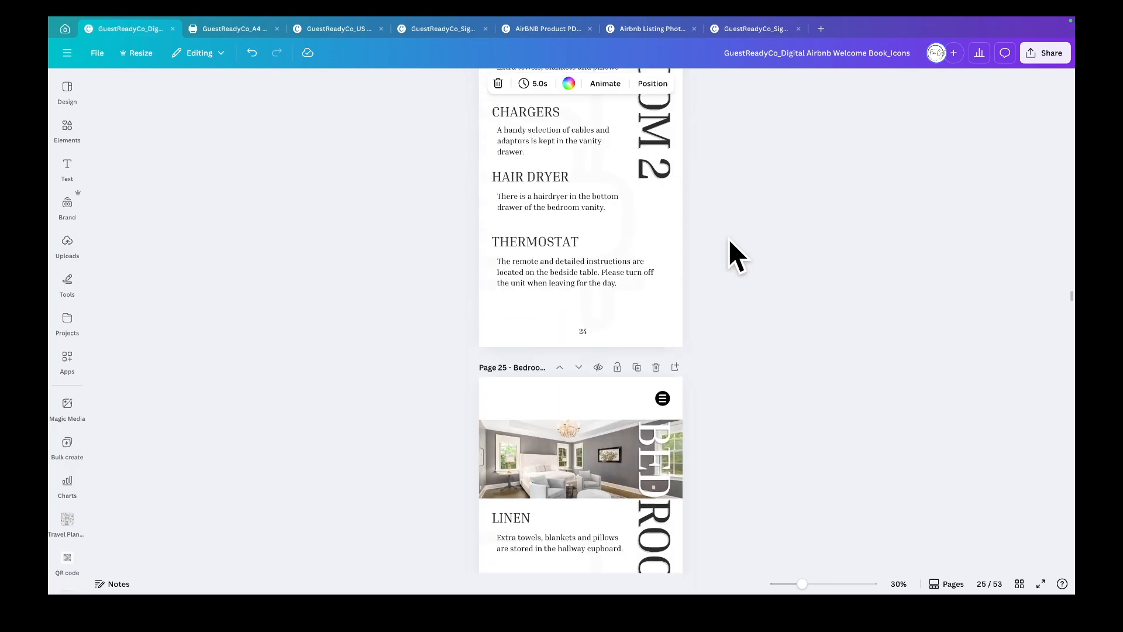
scroll(728, 239, down, 4)
scroll(728, 239, down, 5)
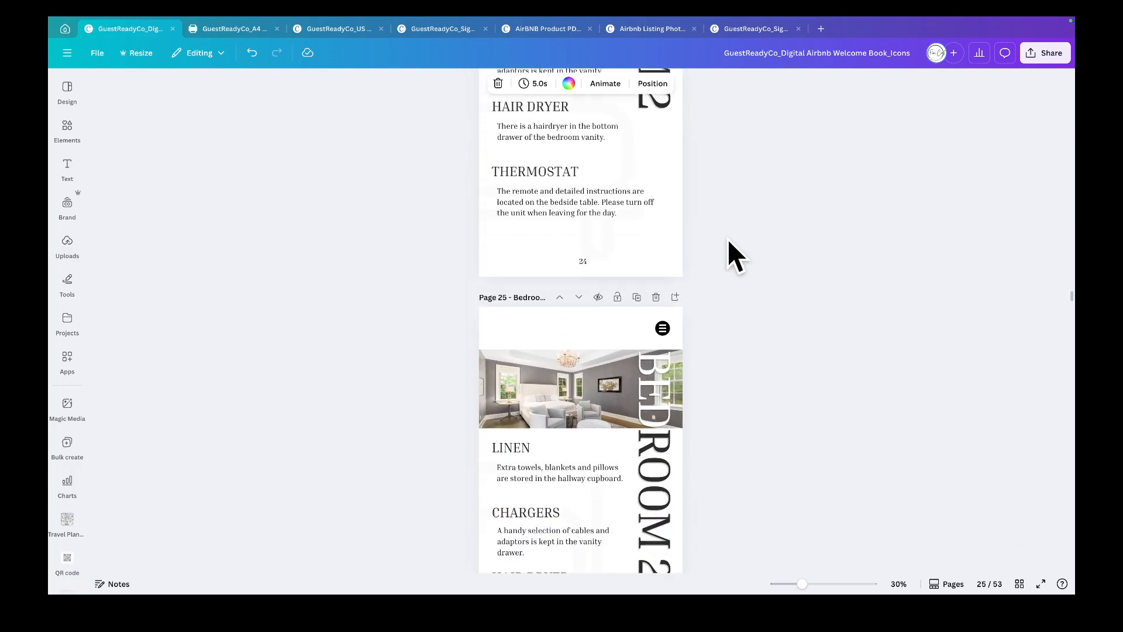
click(665, 392)
click(664, 399)
click(665, 398)
key(BackSpace)
text(3)
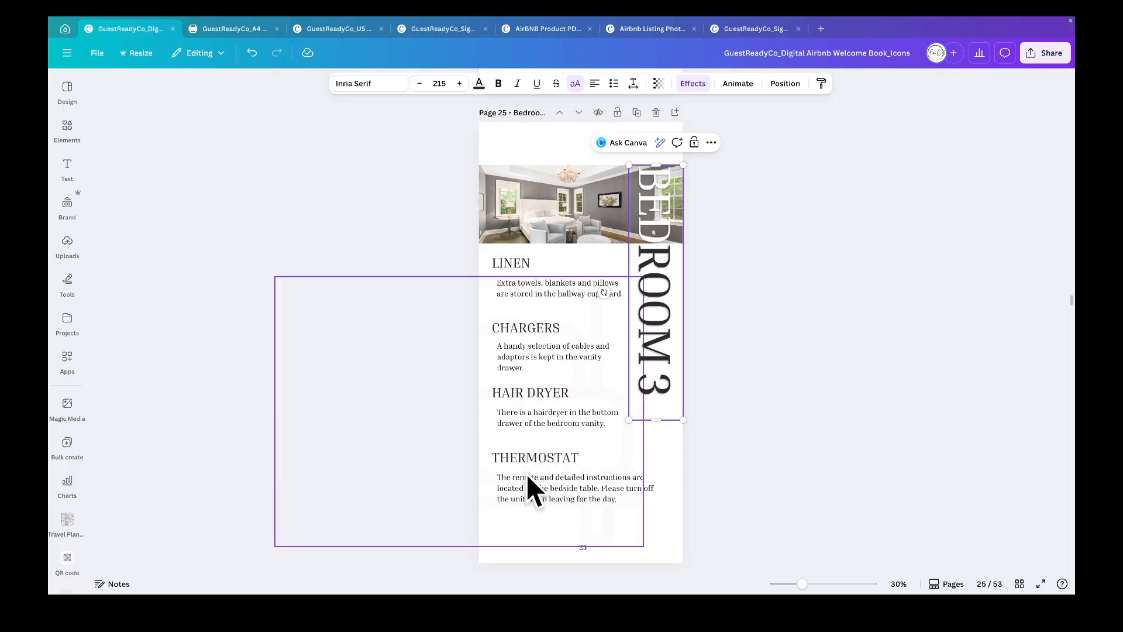
key(ctrl+z)
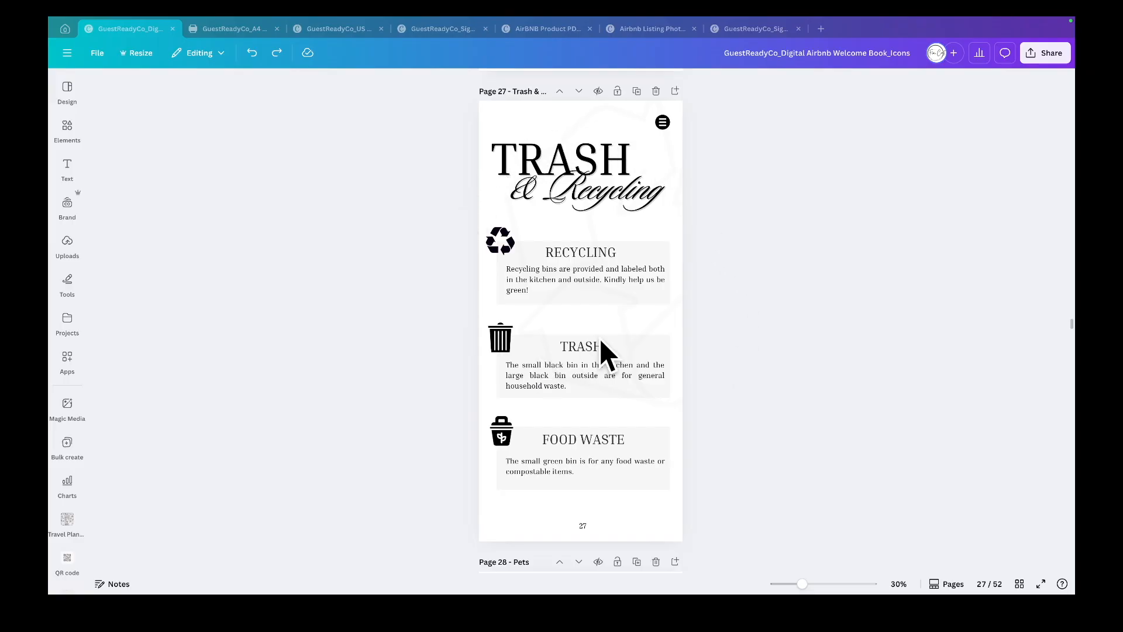
- Scroll through the Trash, Pets, Getting Around and Local Guide pages and inspect the location pin's options
scroll(722, 328, down, 4)
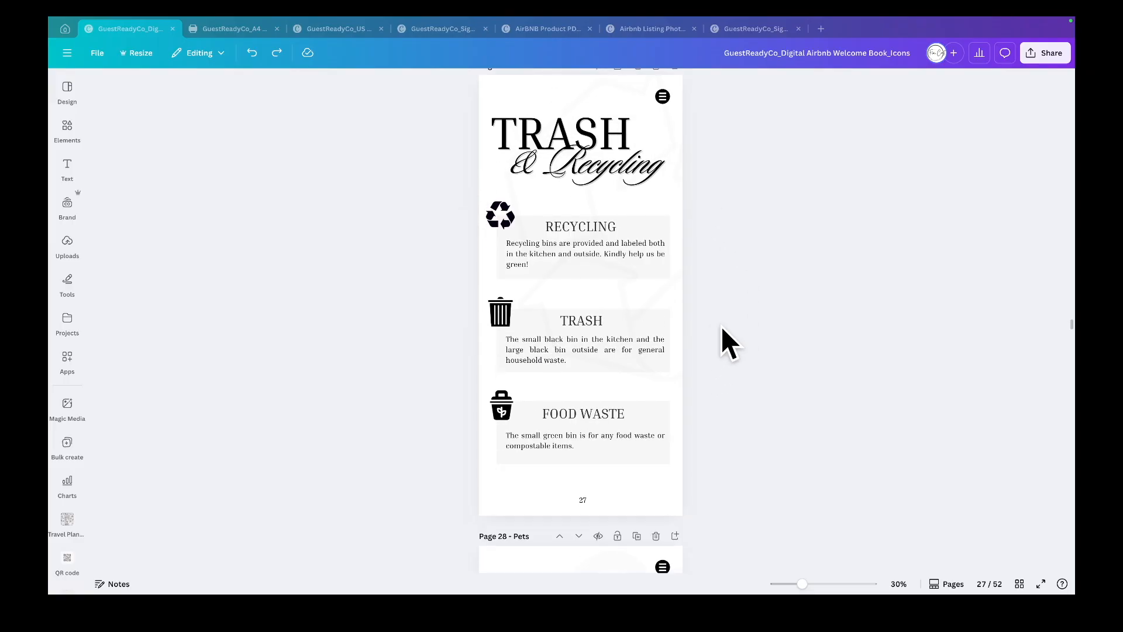
scroll(723, 328, down, 5)
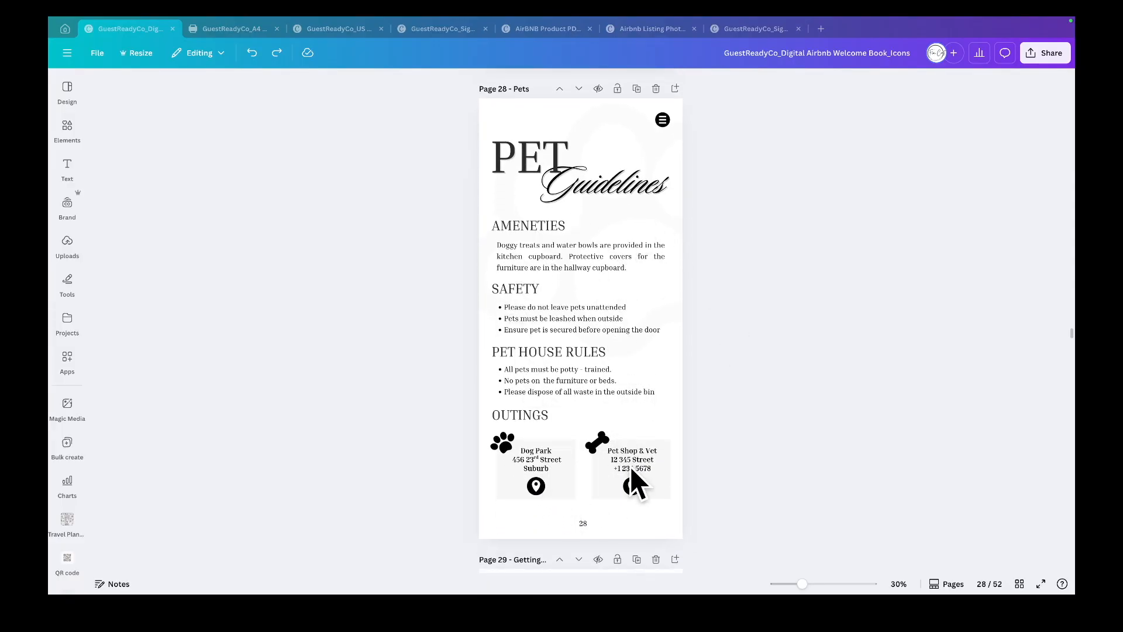
scroll(694, 475, down, 6)
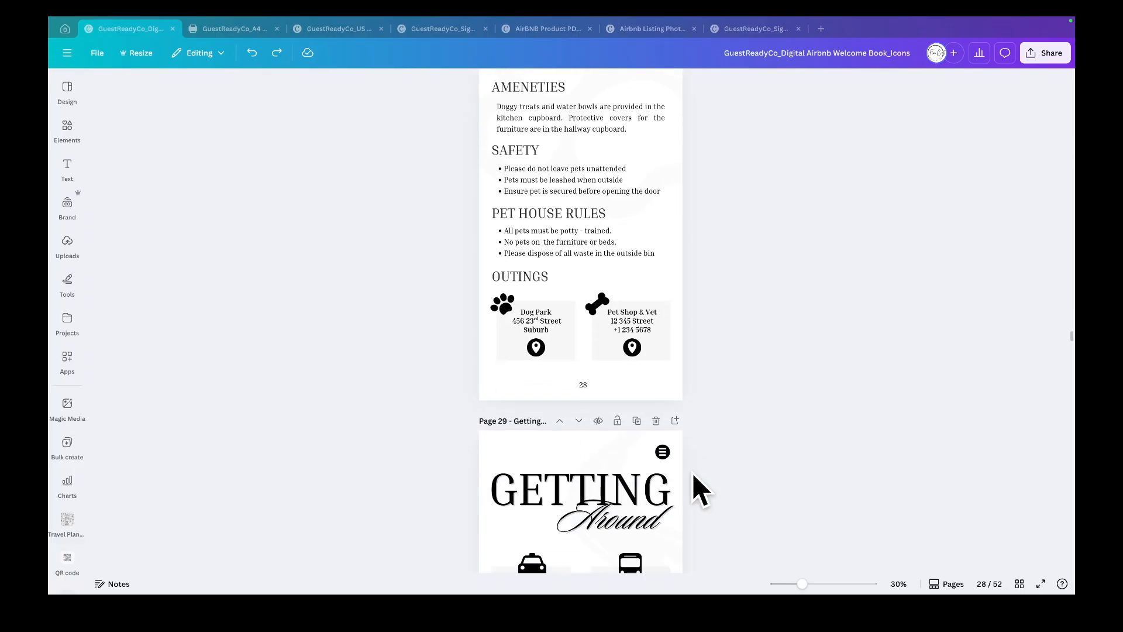
scroll(693, 473, down, 3)
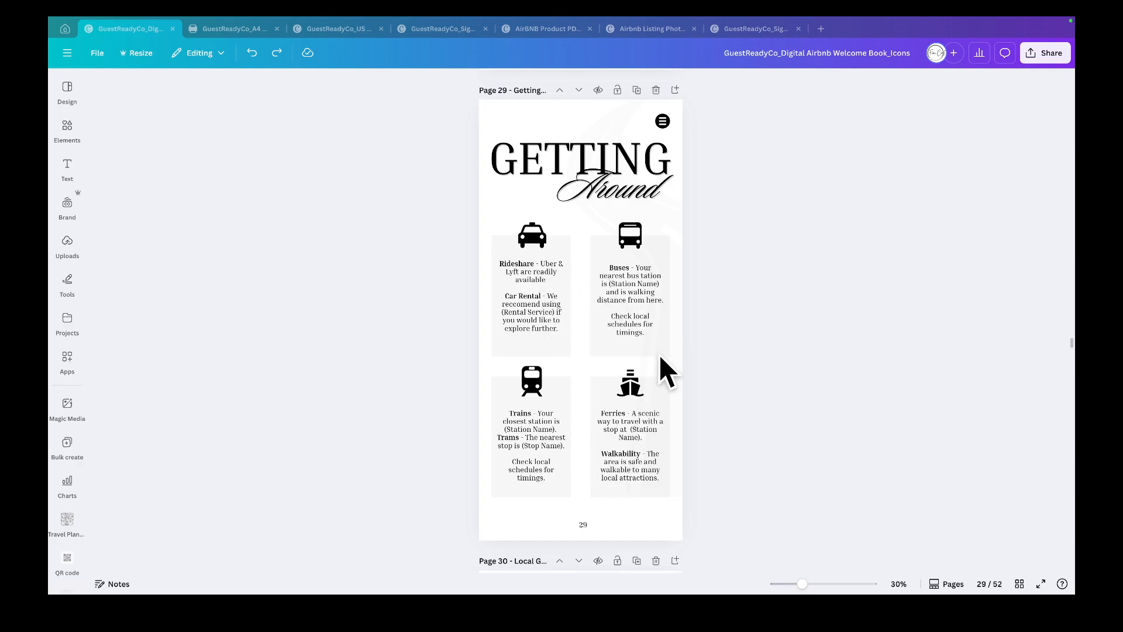
scroll(699, 369, down, 5)
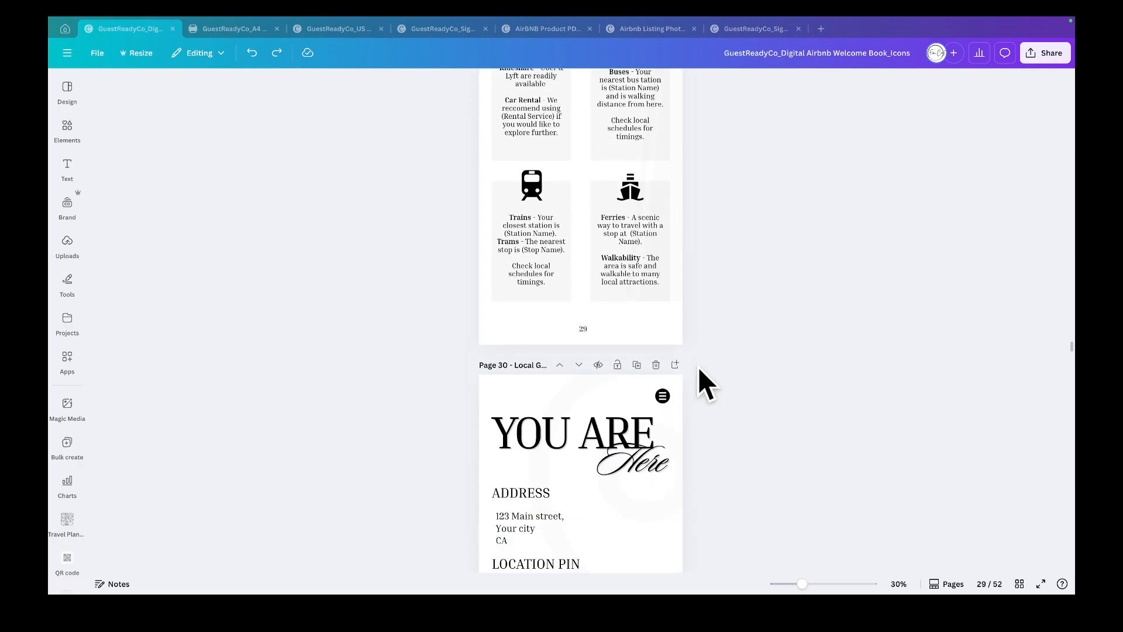
scroll(699, 369, down, 4)
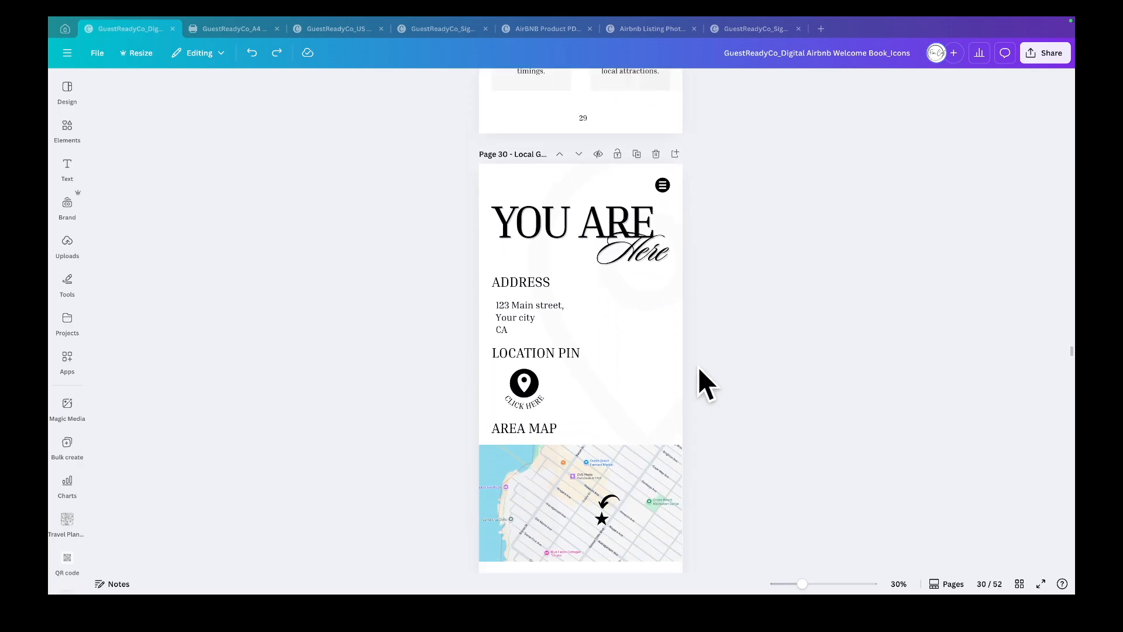
scroll(705, 383, down, 1)
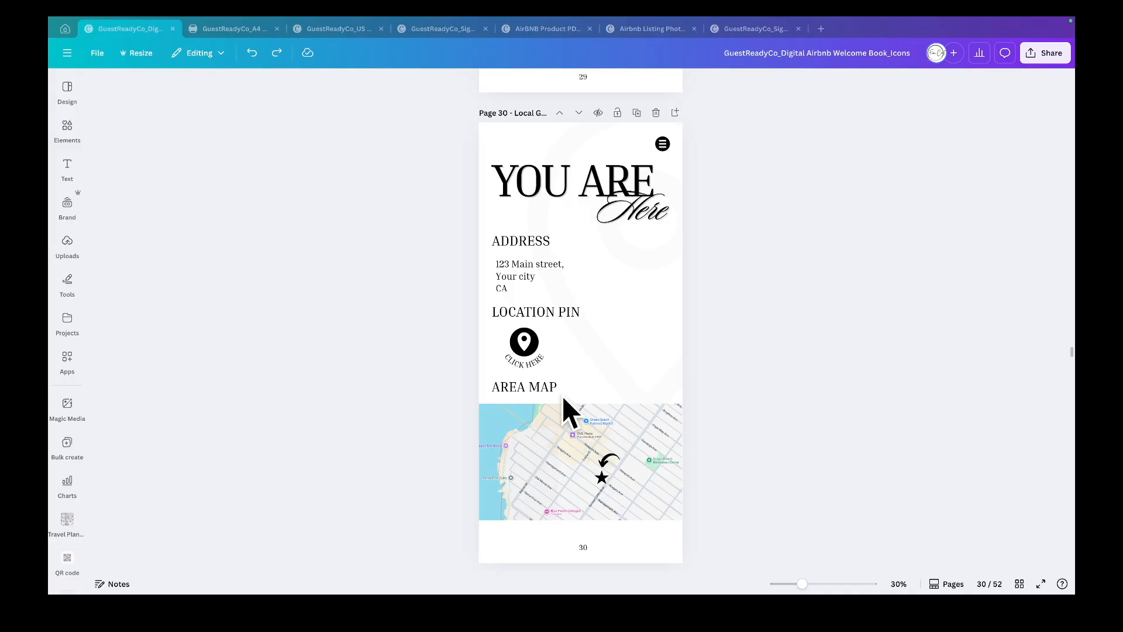
right_click(525, 345)
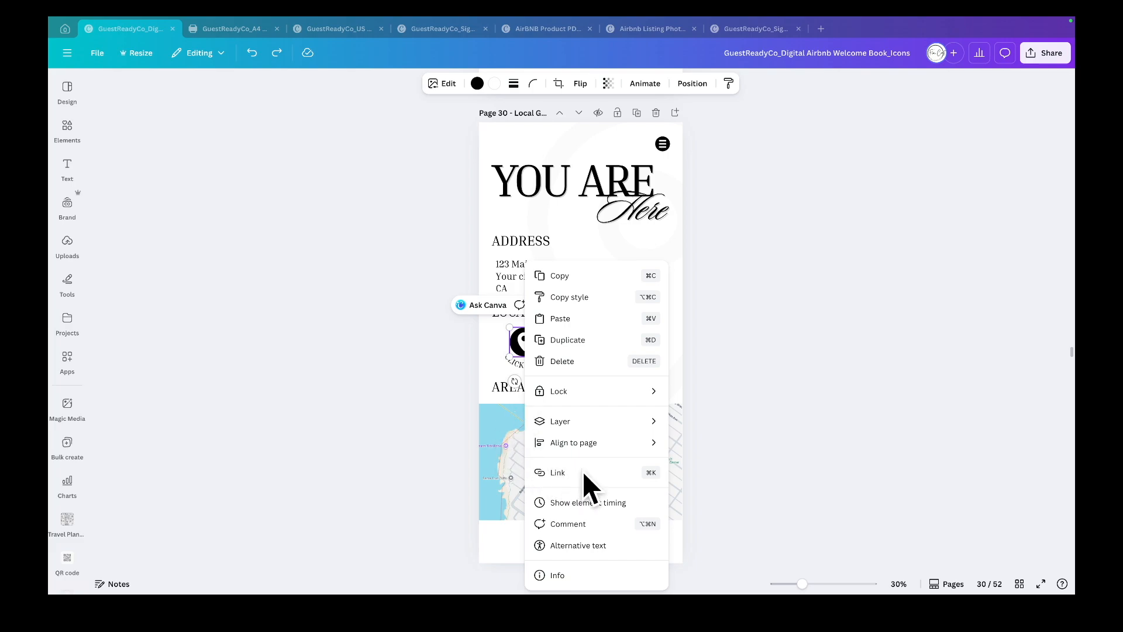
key(Escape)
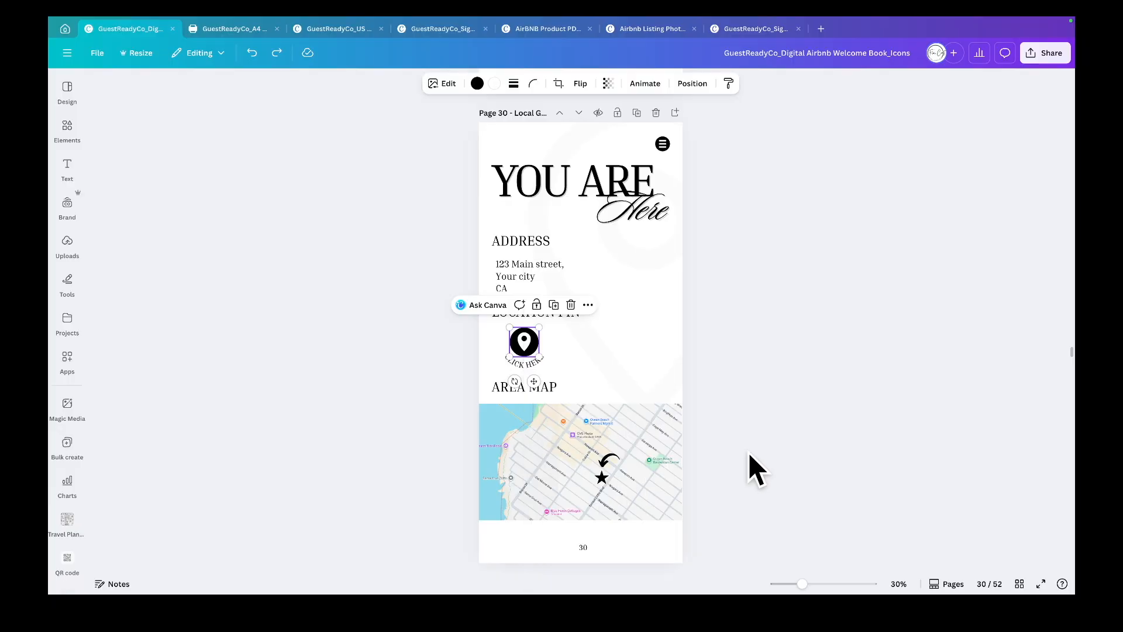
- Scroll through the Getting Coffee, Dining and Out & About pages
scroll(655, 275, down, 8)
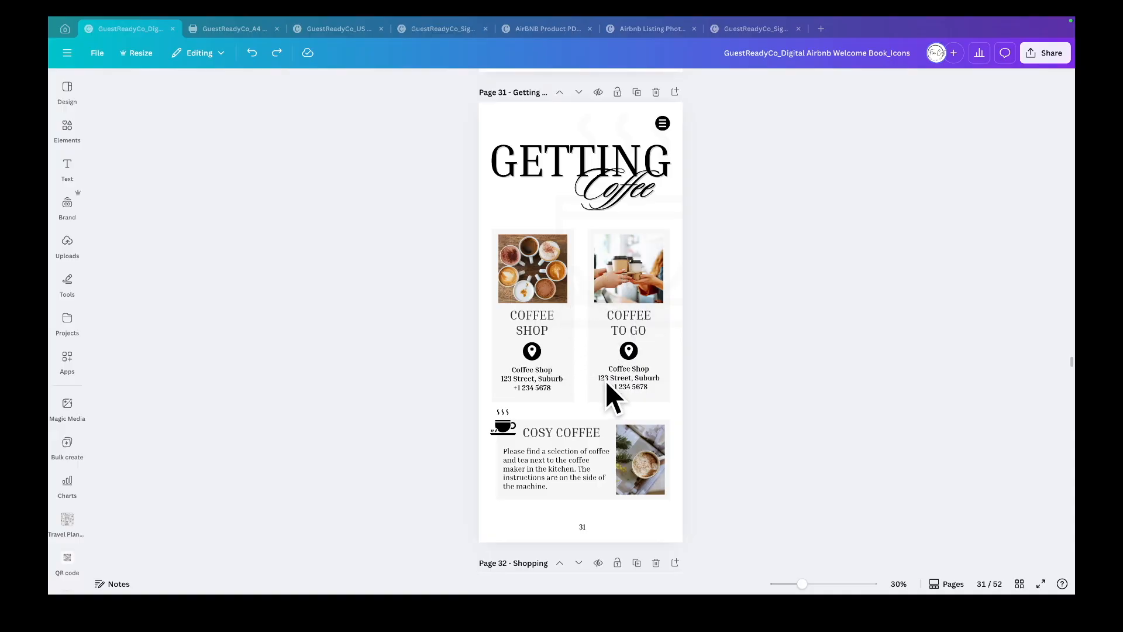
scroll(585, 439, down, 4)
scroll(583, 434, down, 5)
scroll(584, 435, down, 7)
scroll(587, 440, down, 3)
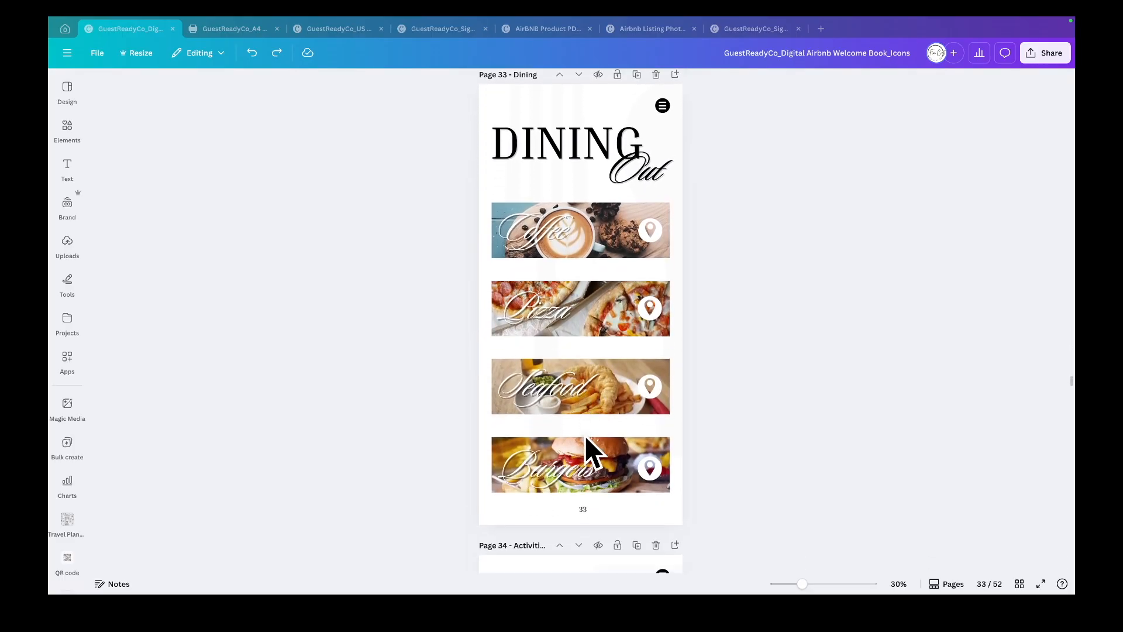
scroll(590, 438, down, 9)
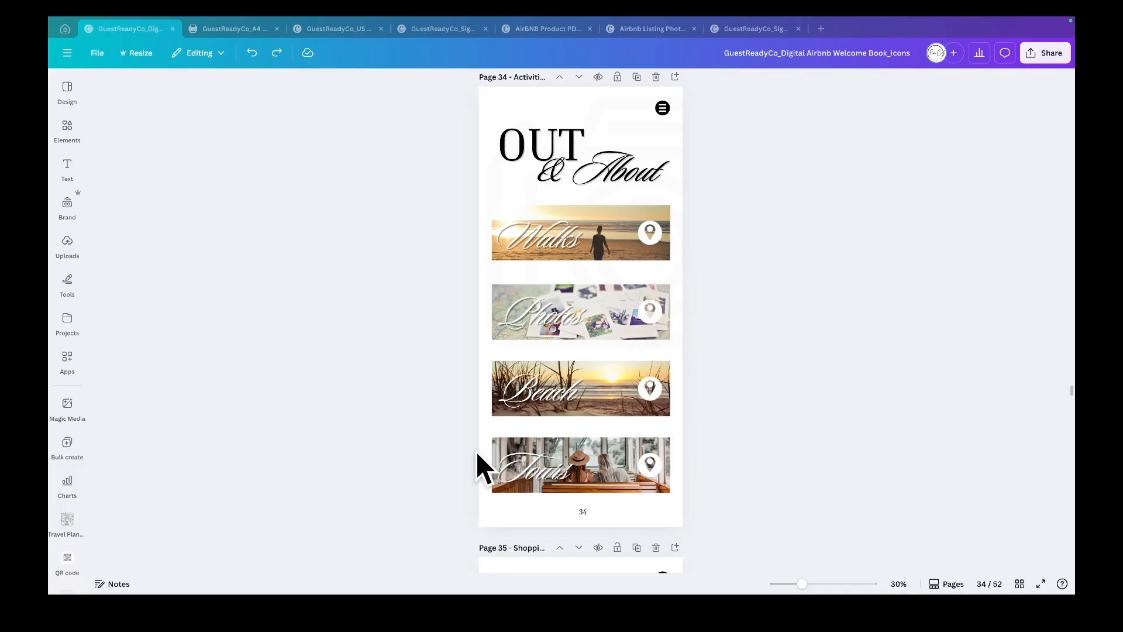
- Delete the Tours banner on the Out & About page and shift the remaining banners down, then undo both
drag(457, 460, 700, 489)
key(Delete)
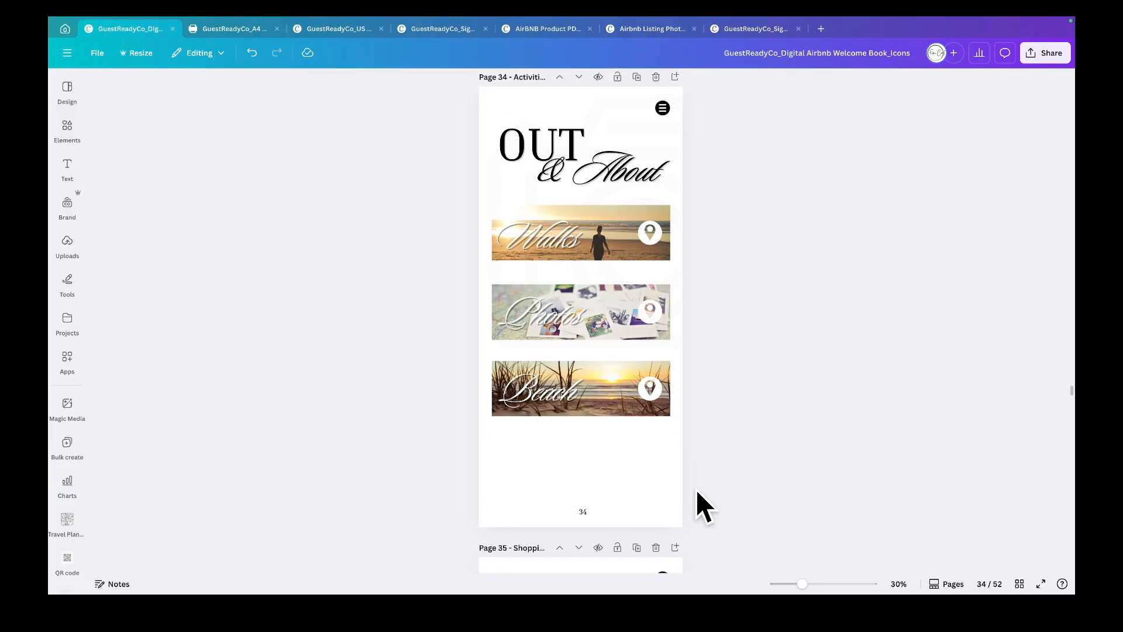
drag(427, 226, 703, 412)
drag(635, 324, 636, 354)
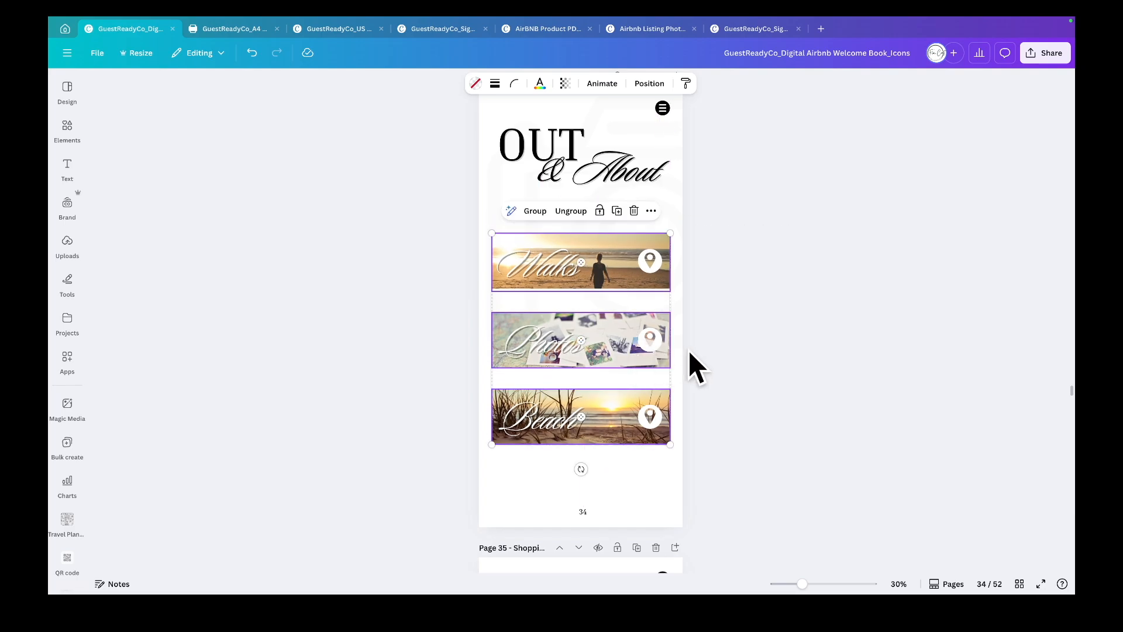
key(super+z)
key(super+z)
scroll(734, 331, down, 20)
scroll(735, 334, down, 3)
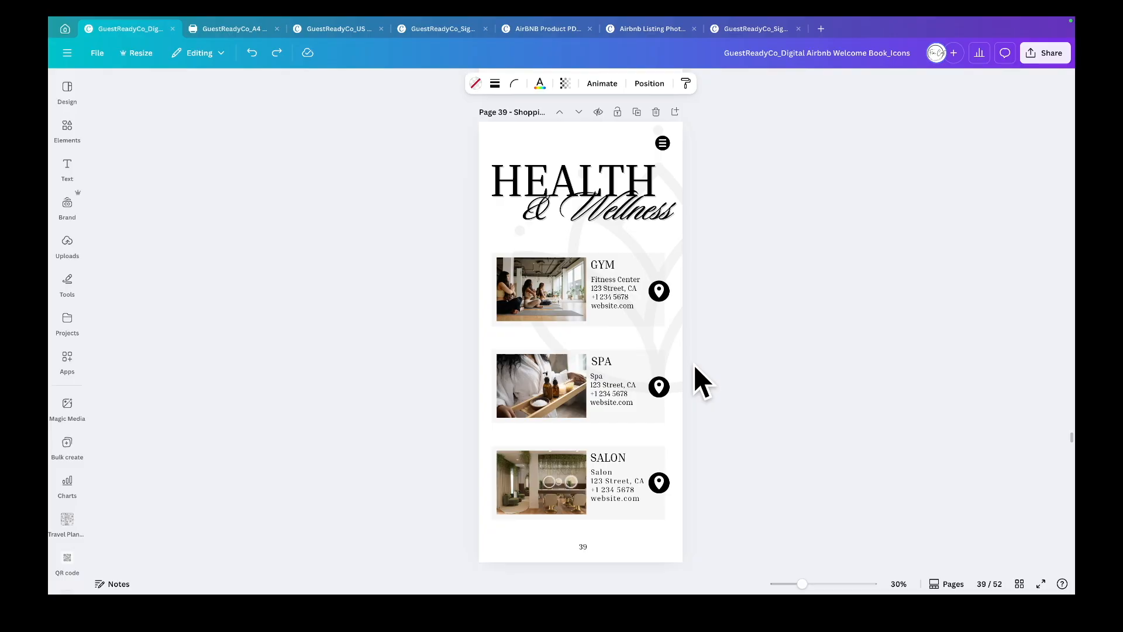
- Scroll through the Health & Wellness, Out & About, Emergency Info, Safety Guide, Contact Us and Check Out pages
scroll(733, 502, down, 5)
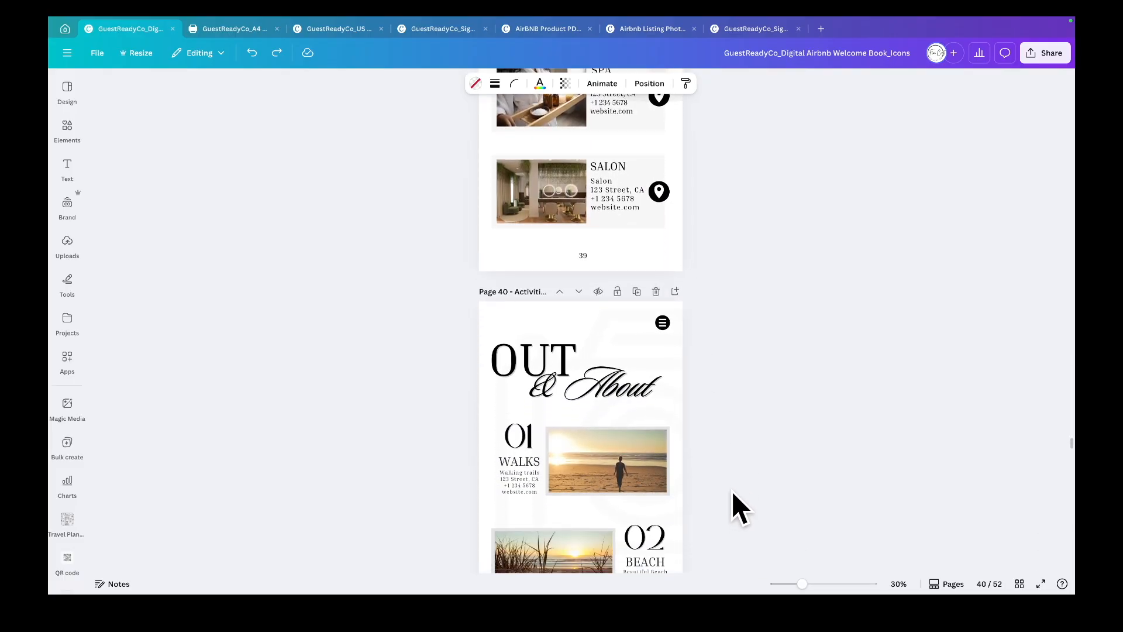
scroll(732, 490, down, 3)
scroll(734, 493, down, 4)
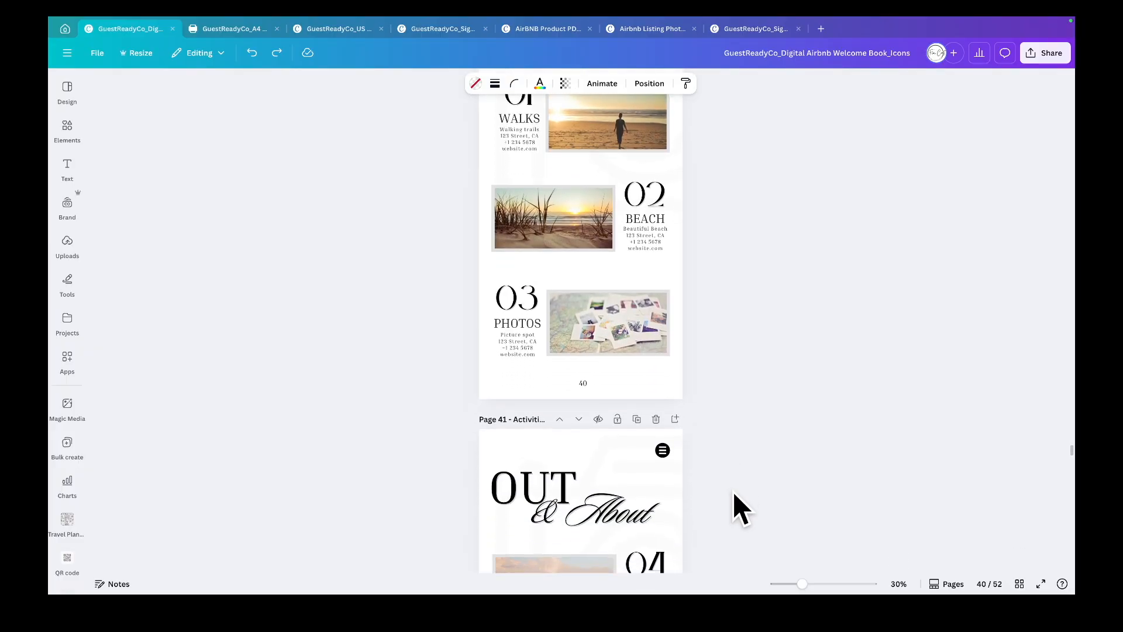
scroll(729, 485, up, 2)
scroll(728, 485, up, 2)
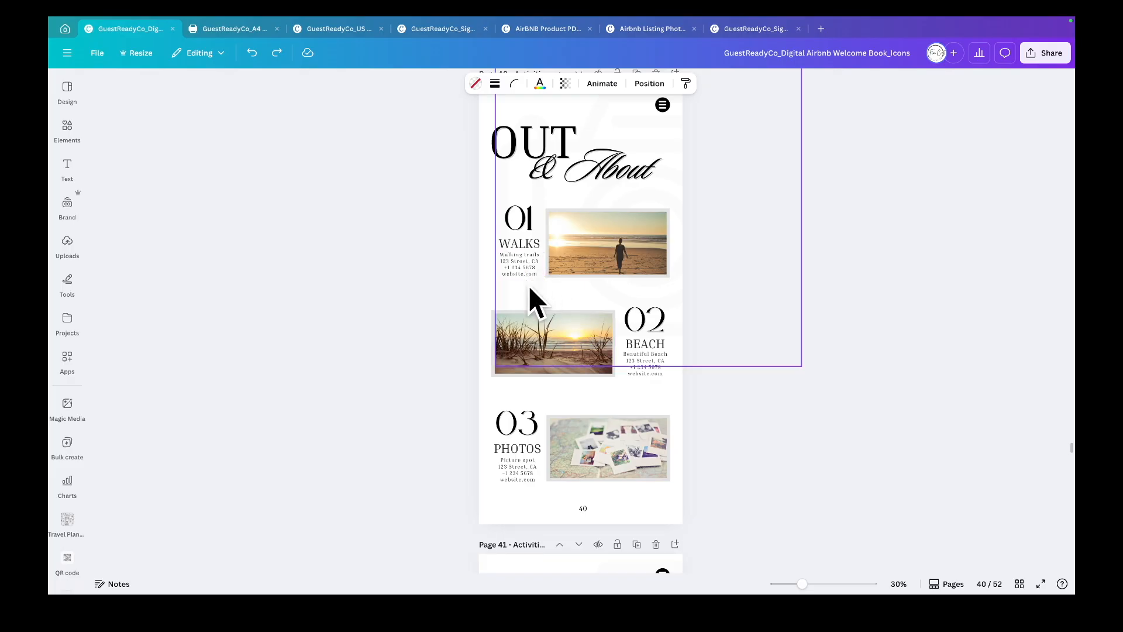
scroll(680, 352, down, 2)
scroll(679, 349, down, 20)
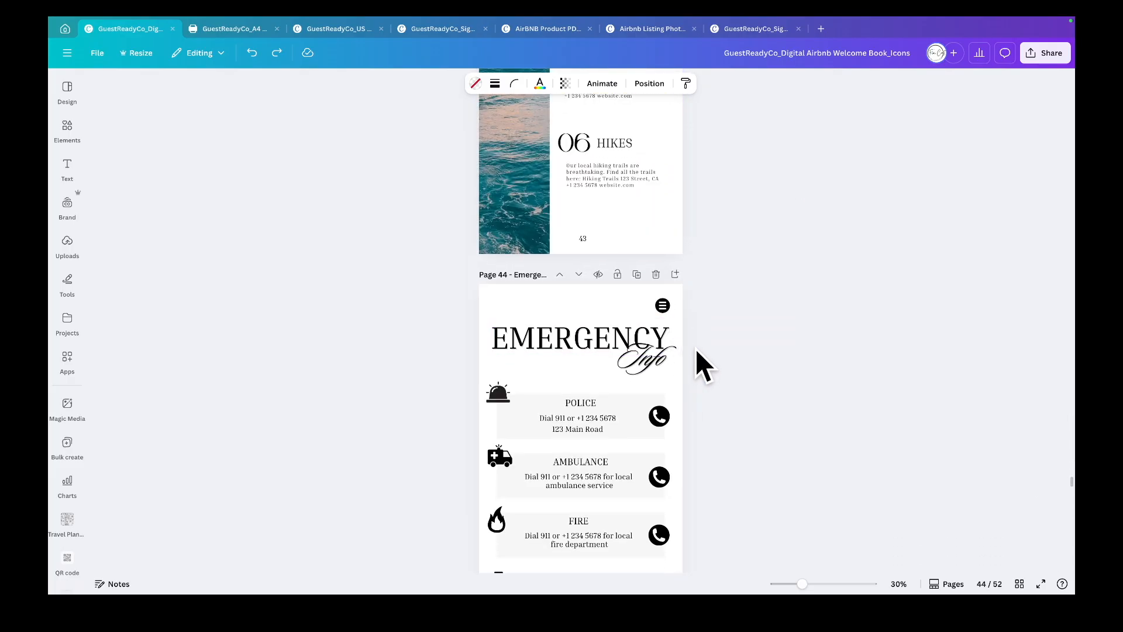
scroll(704, 355, down, 5)
scroll(703, 353, down, 1)
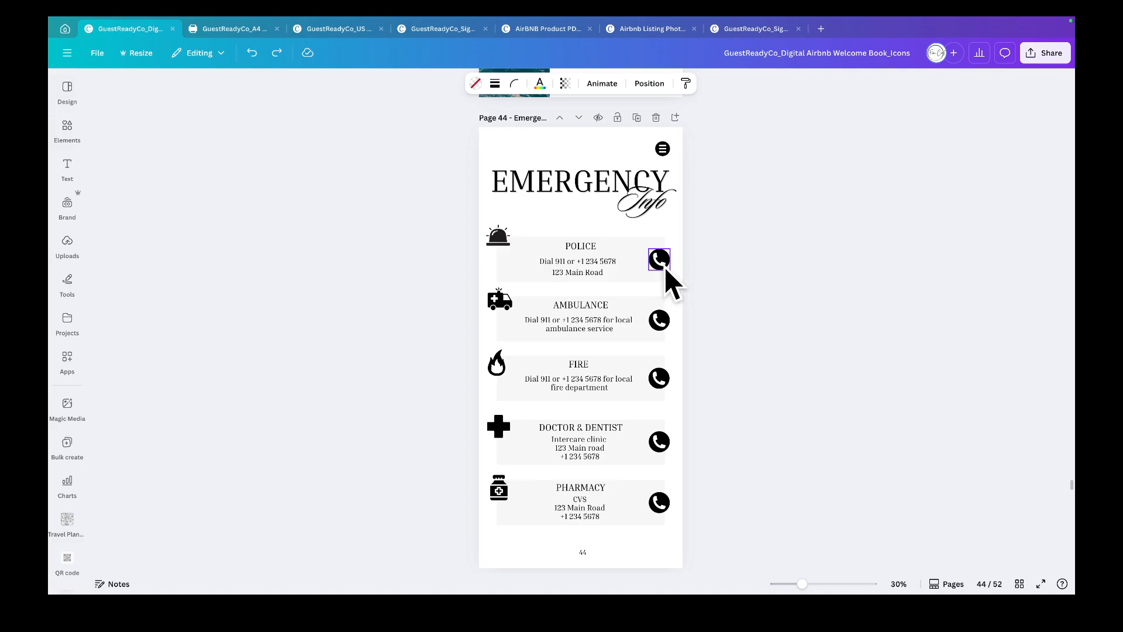
scroll(665, 268, down, 5)
scroll(665, 269, down, 6)
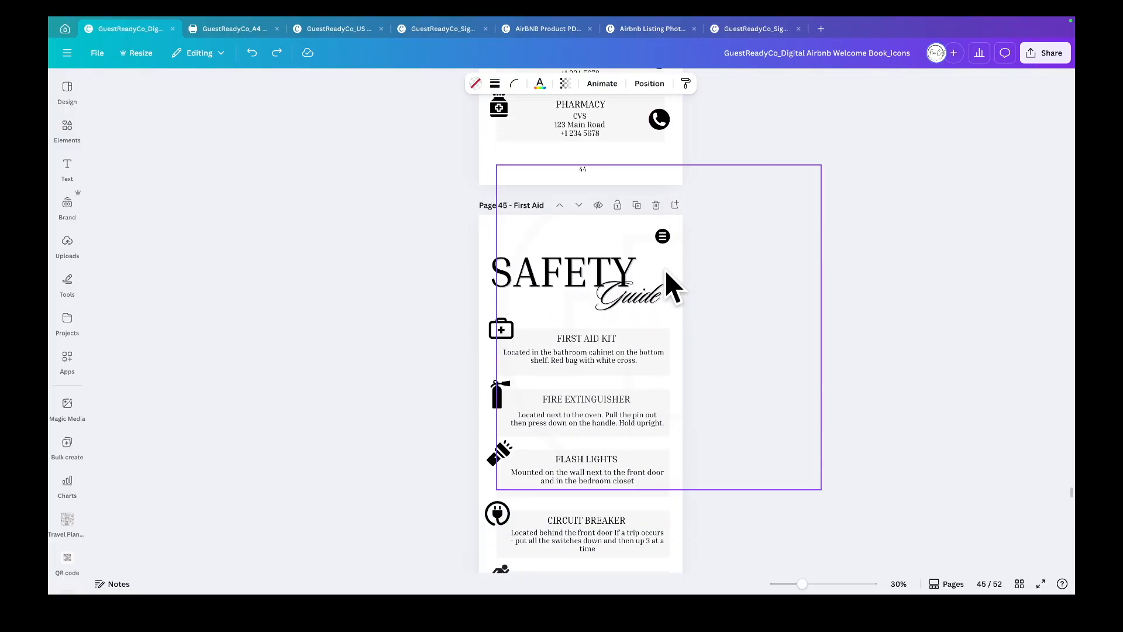
scroll(665, 270, down, 3)
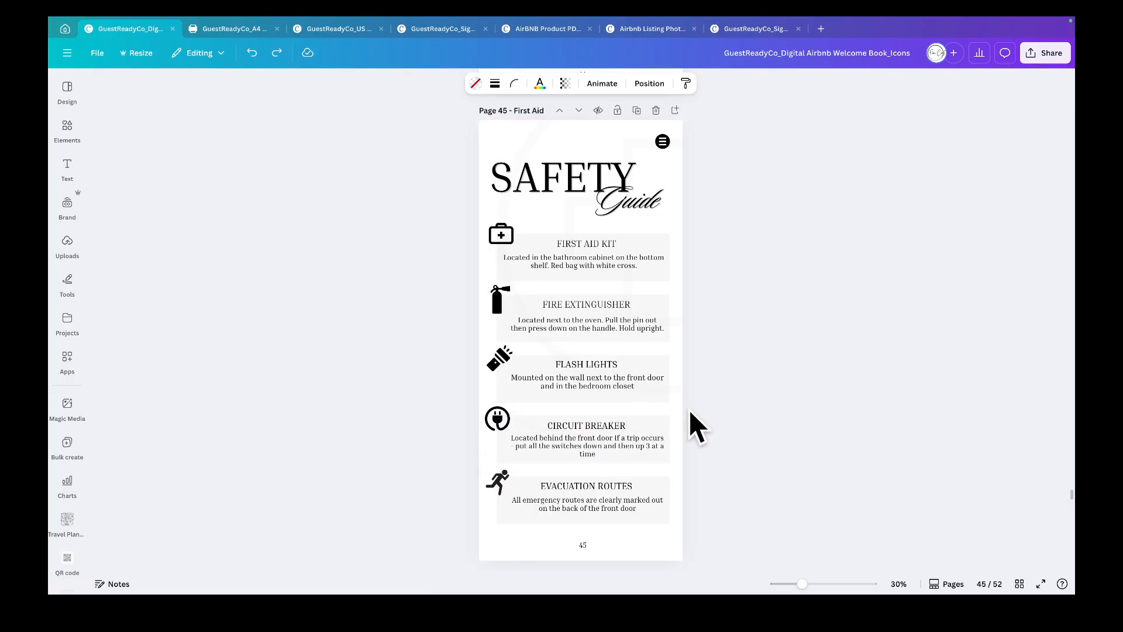
scroll(689, 410, down, 2)
scroll(691, 411, down, 5)
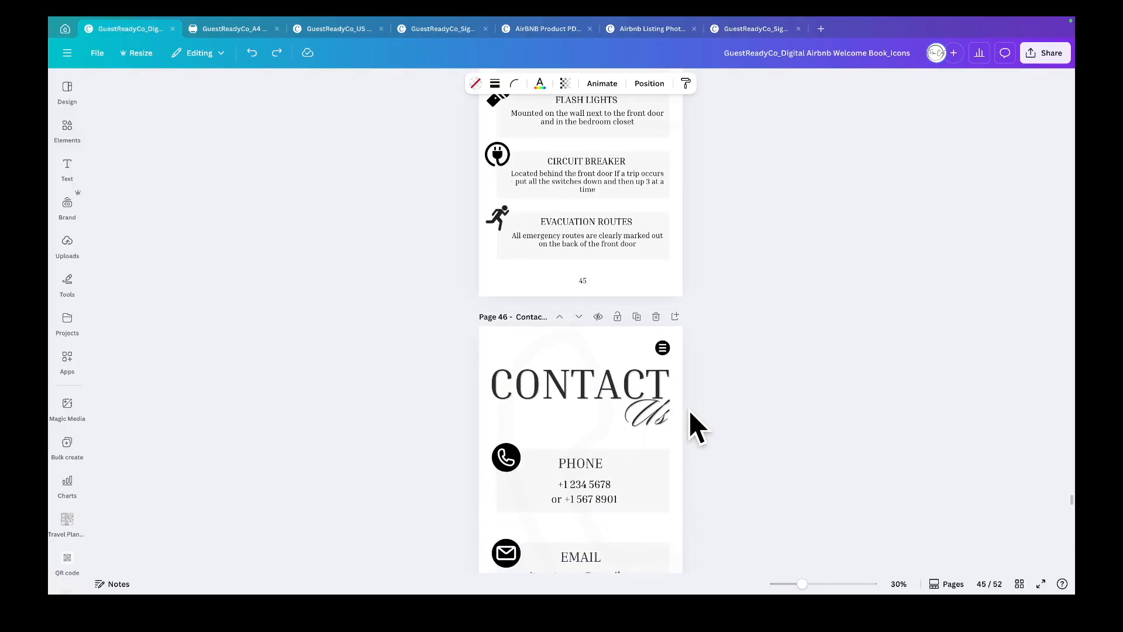
scroll(689, 410, down, 5)
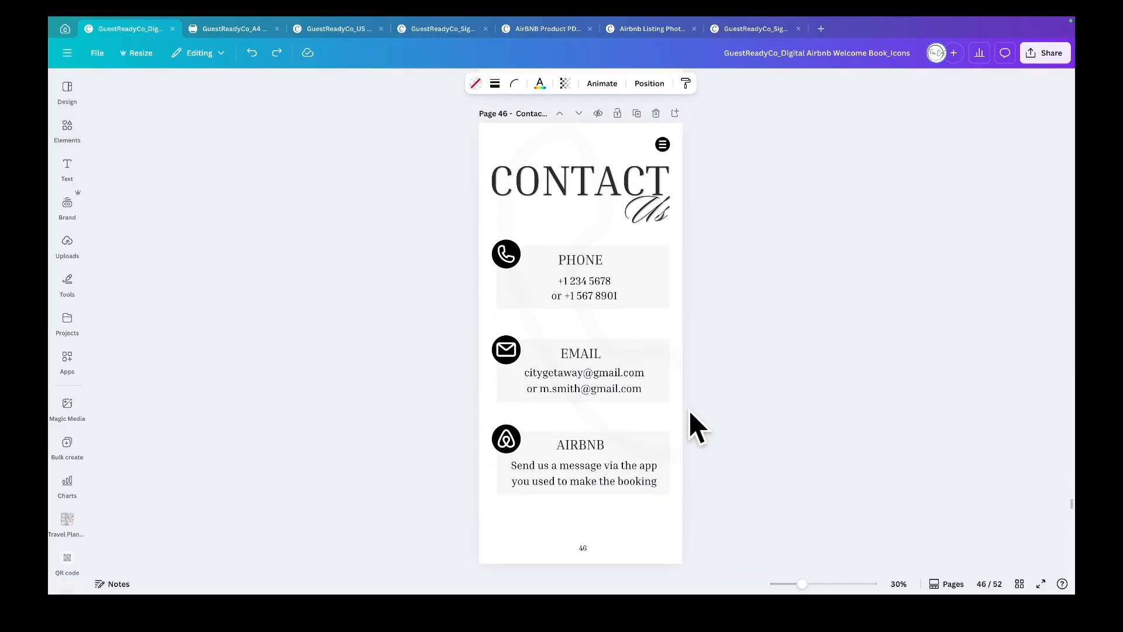
scroll(689, 410, down, 1)
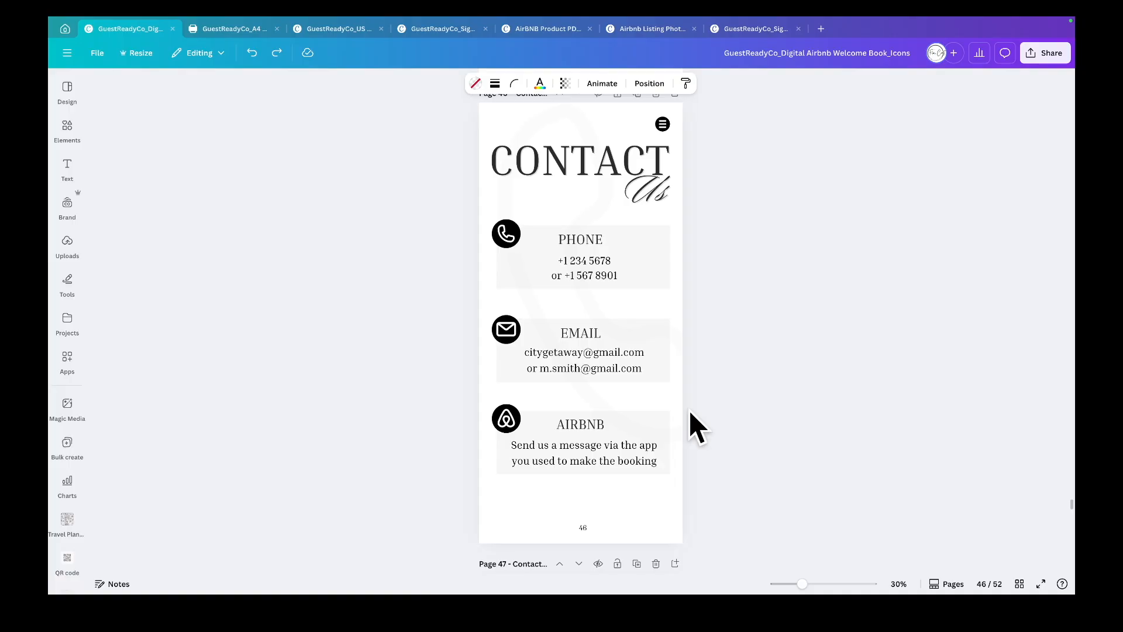
scroll(689, 410, down, 7)
scroll(689, 409, down, 7)
scroll(690, 410, down, 5)
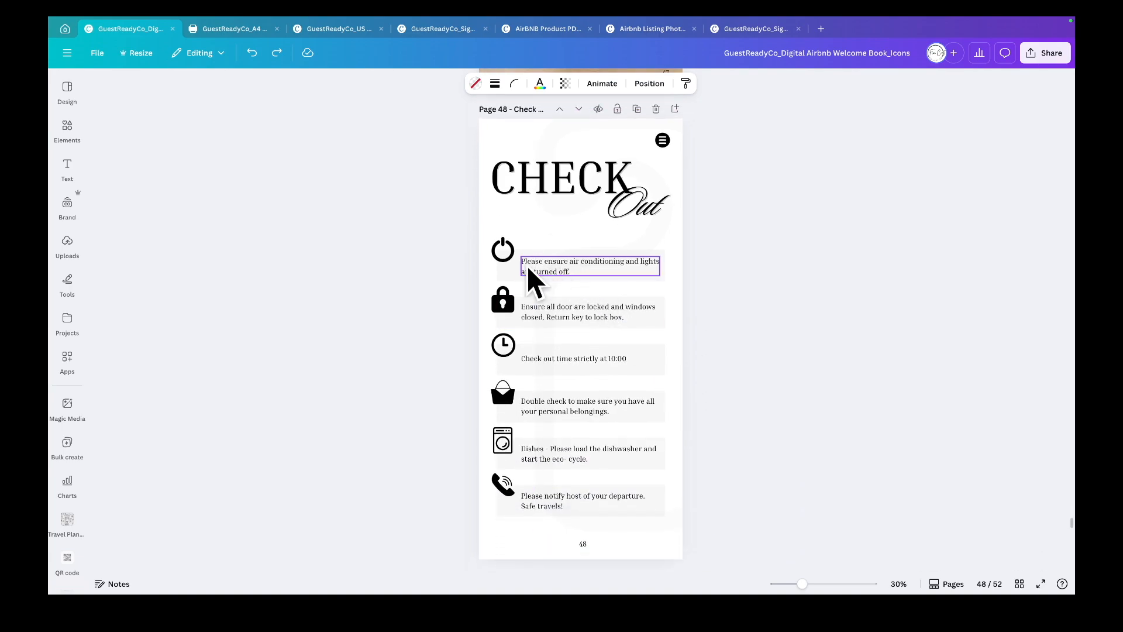
- Delete the host-notification row on the Check Out page, then undo the deletion
click(563, 273)
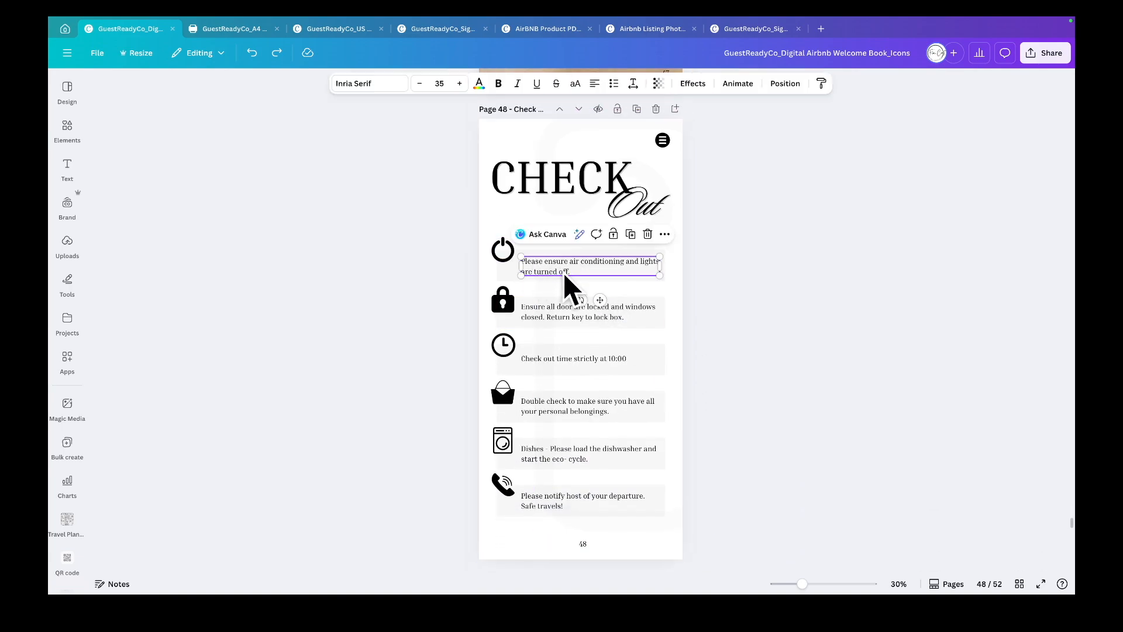
click(697, 289)
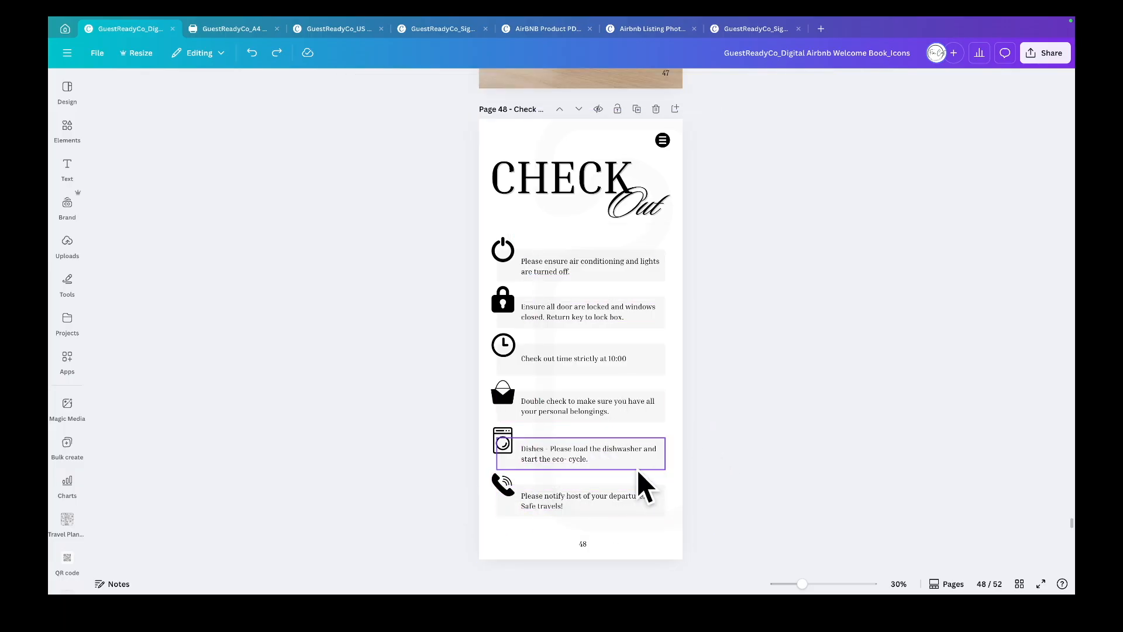
drag(452, 491, 602, 508)
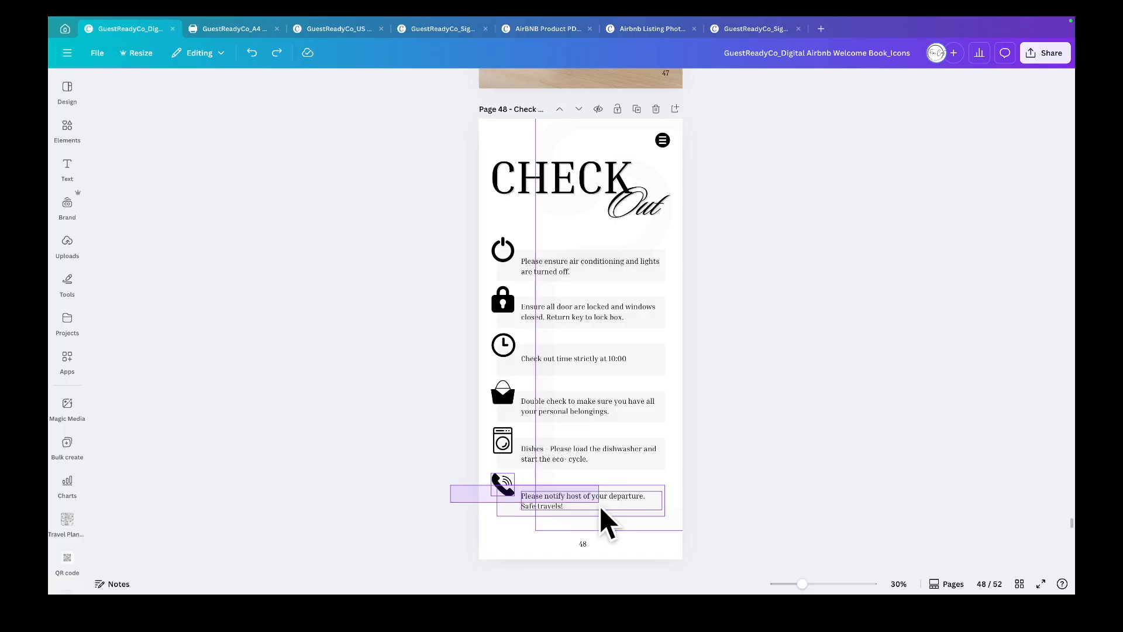
key(Delete)
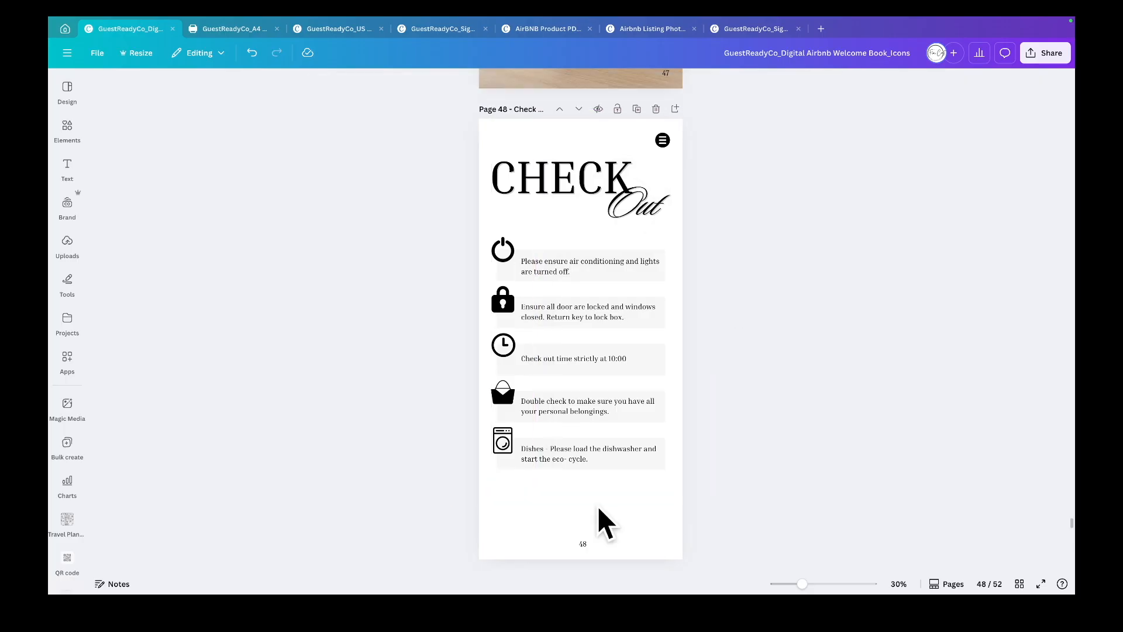
key(ctrl+z)
scroll(613, 501, down, 8)
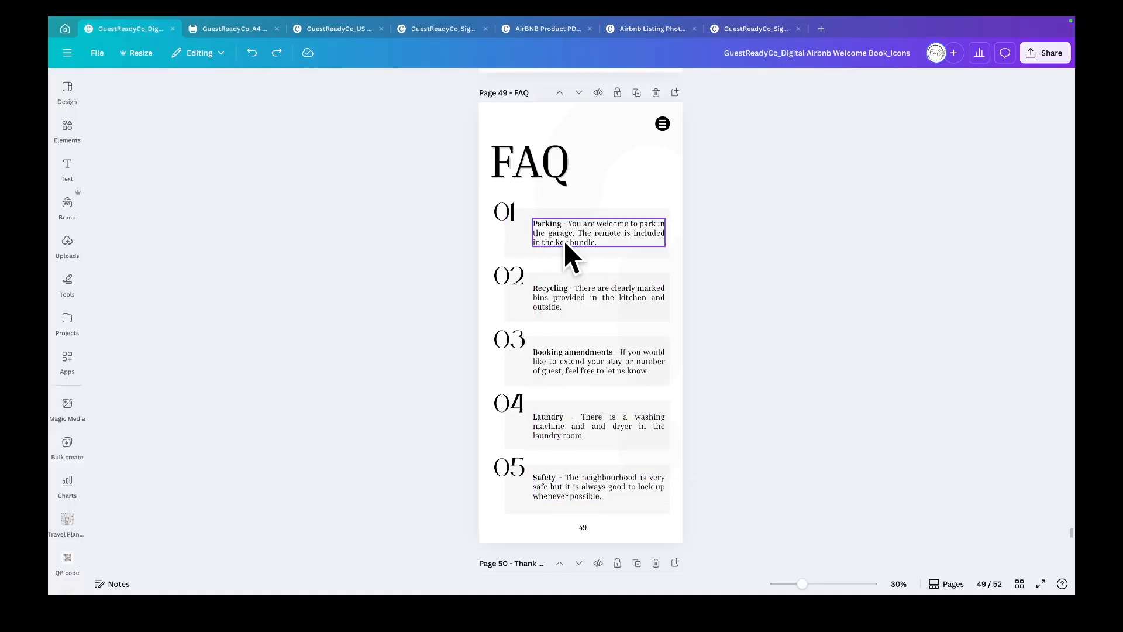
- Scroll through the FAQ, Thank You and Review Us pages
click(566, 240)
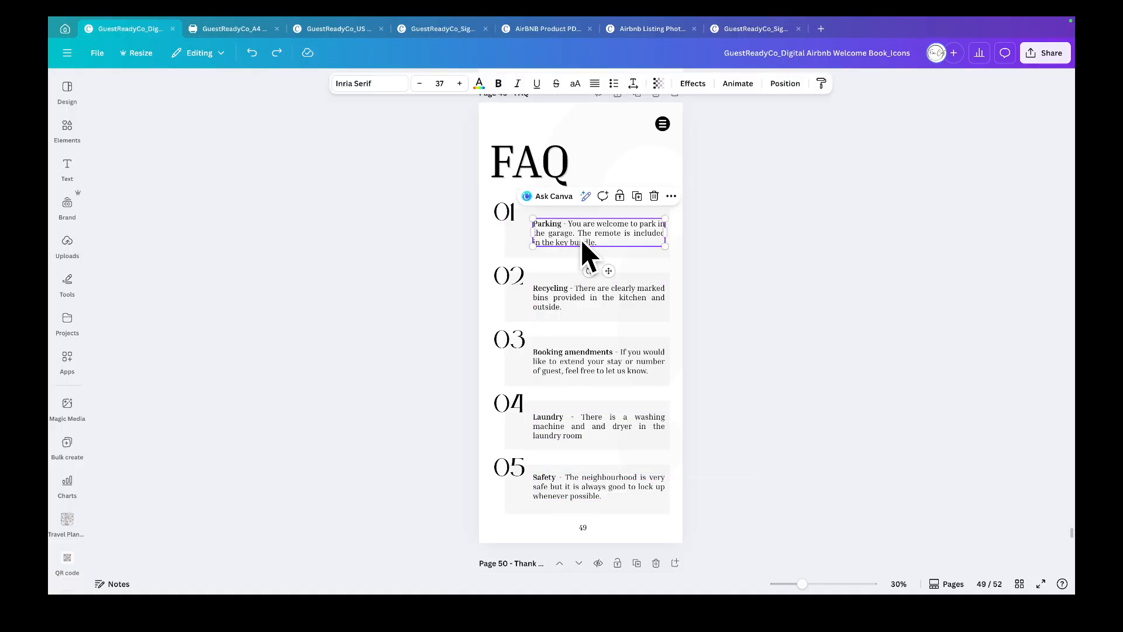
scroll(609, 239, down, 1)
scroll(610, 236, down, 10)
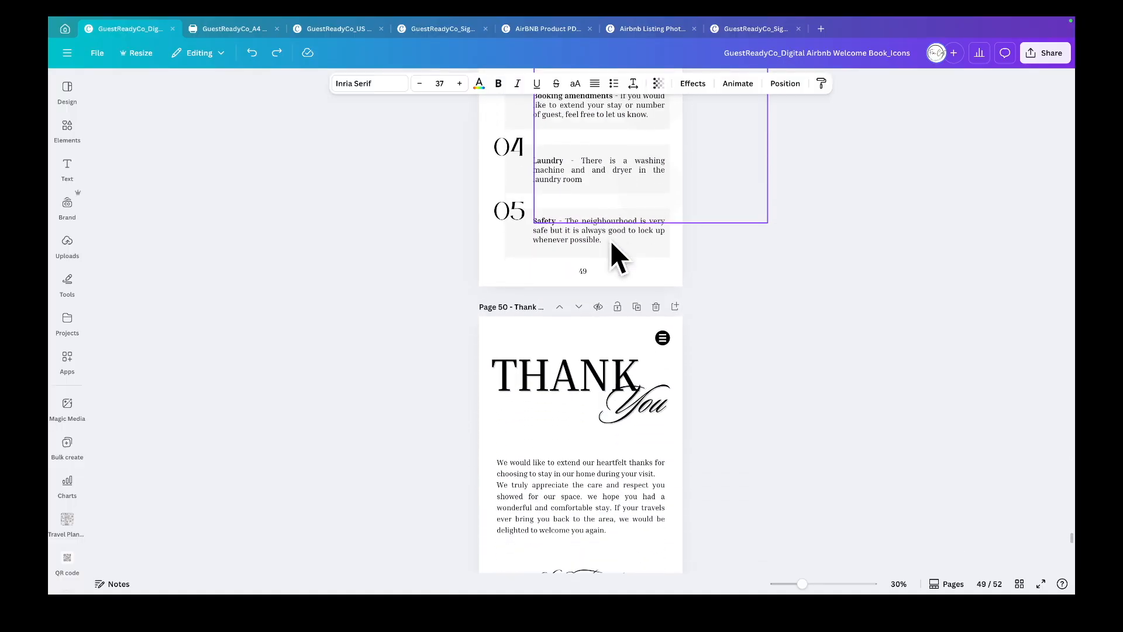
scroll(614, 255, down, 3)
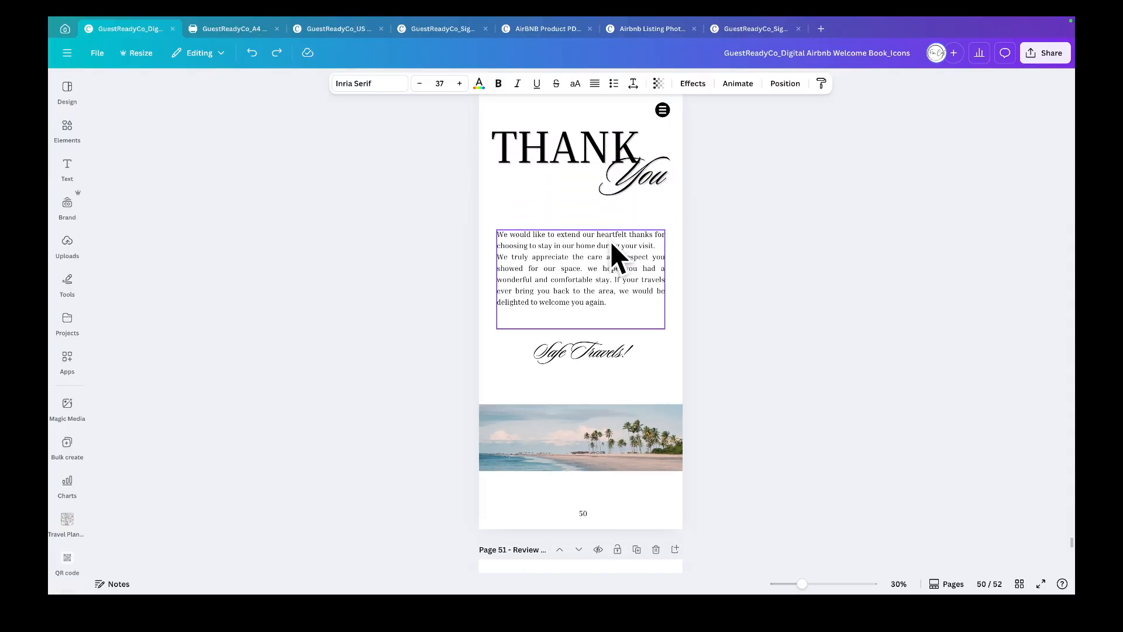
scroll(613, 246, down, 11)
scroll(613, 245, down, 5)
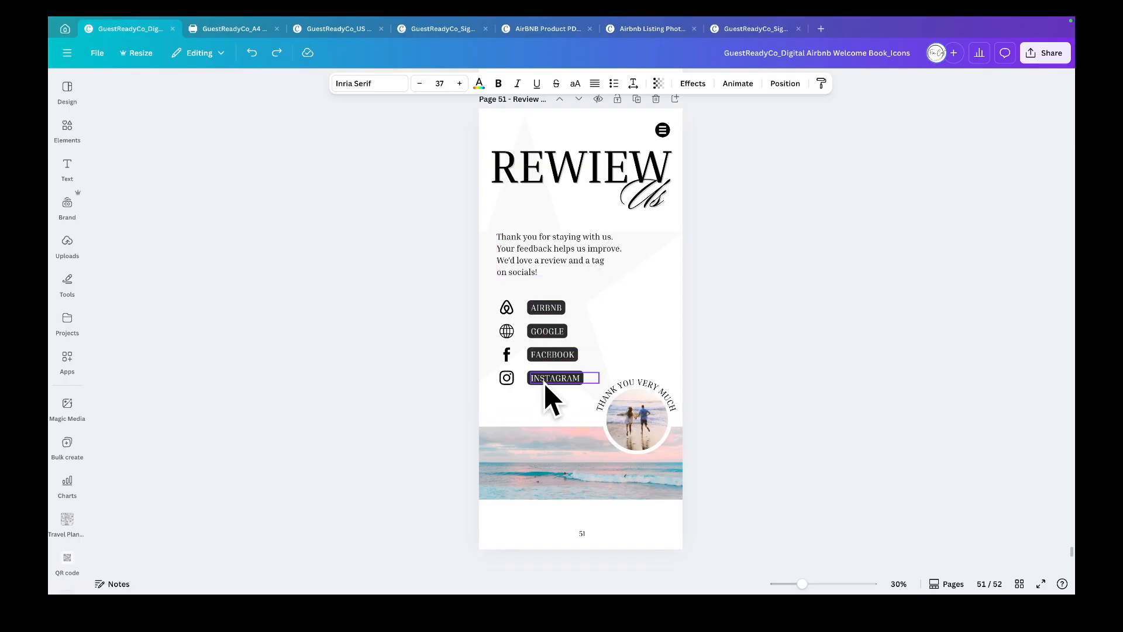
- Inspect the link options for the AIRBNB label on the Review Us page and scroll to the end of the design
right_click(544, 308)
mouse_move(578, 426)
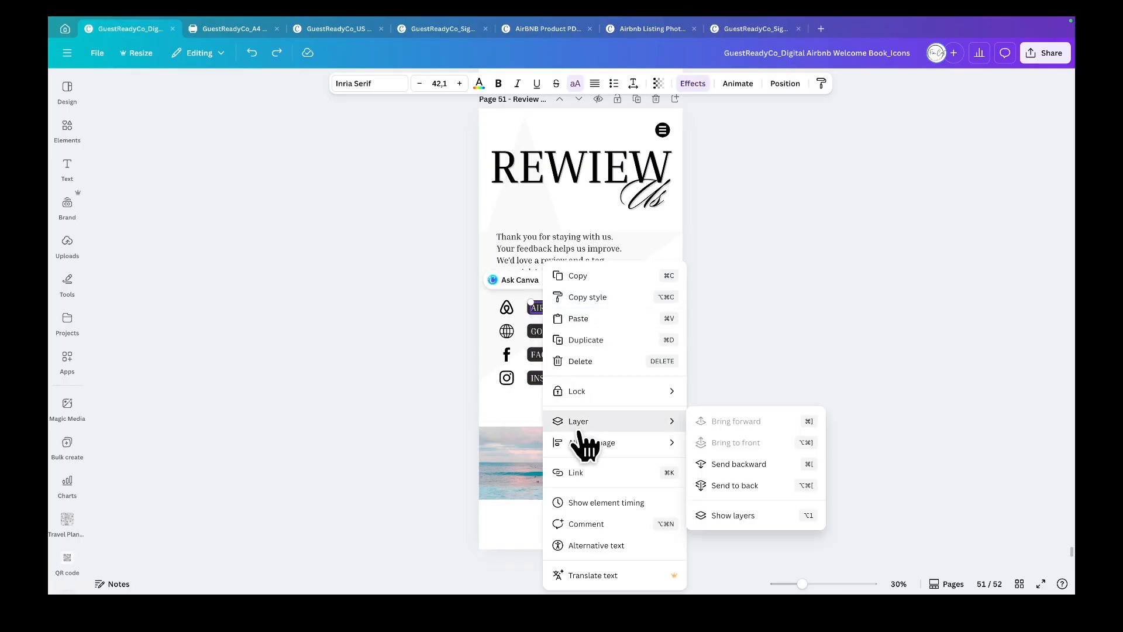
click(582, 472)
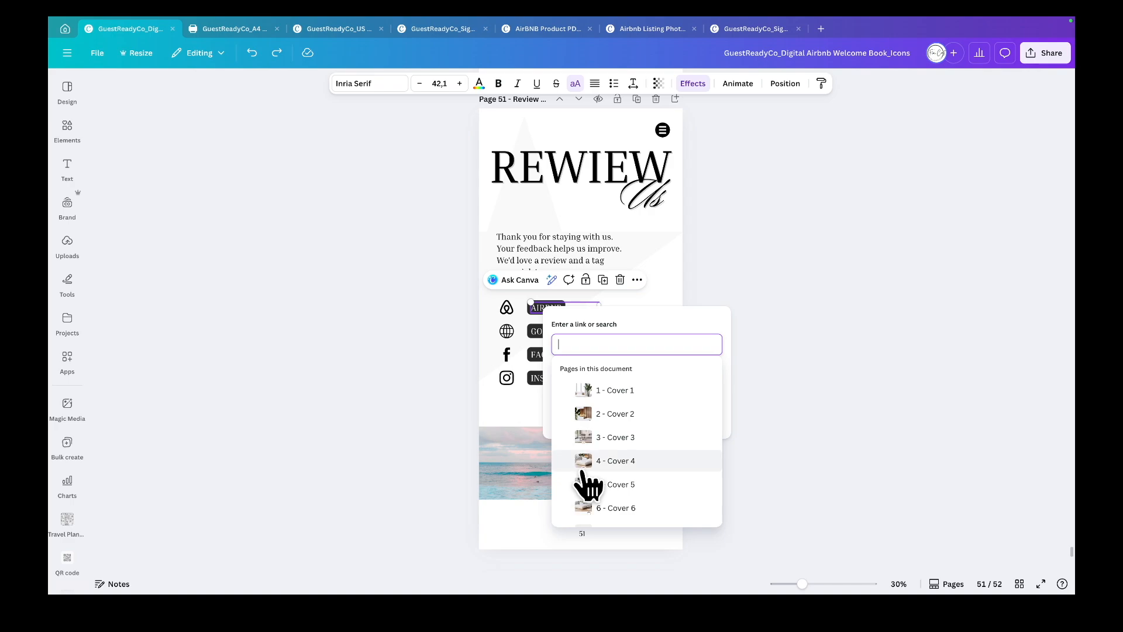
click(771, 346)
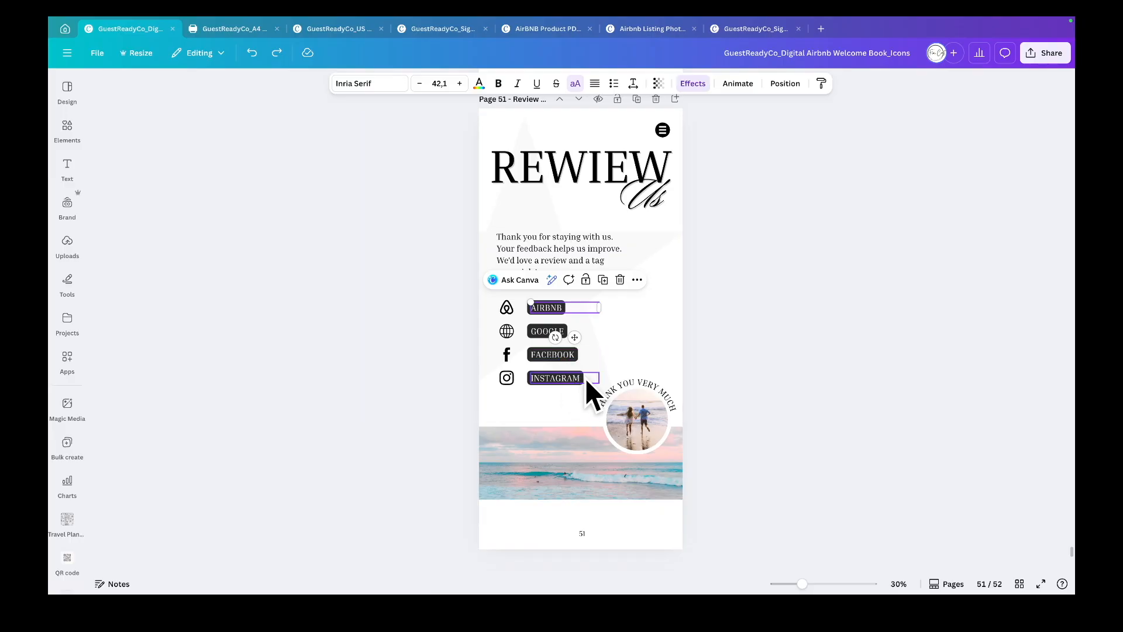
scroll(585, 378, down, 2)
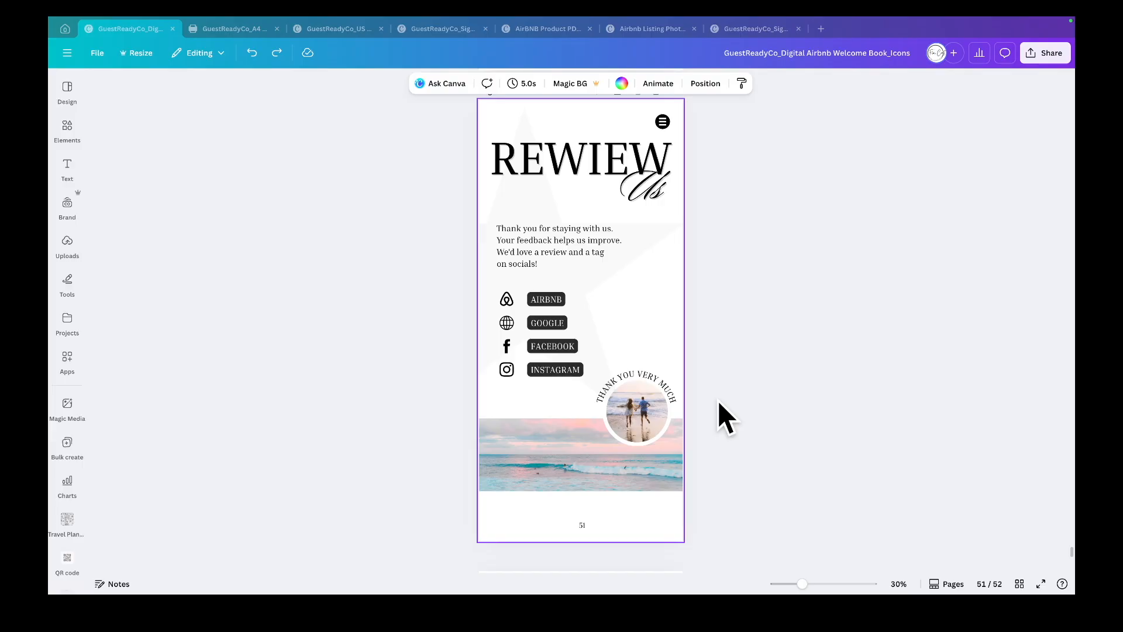
scroll(719, 403, down, 3)
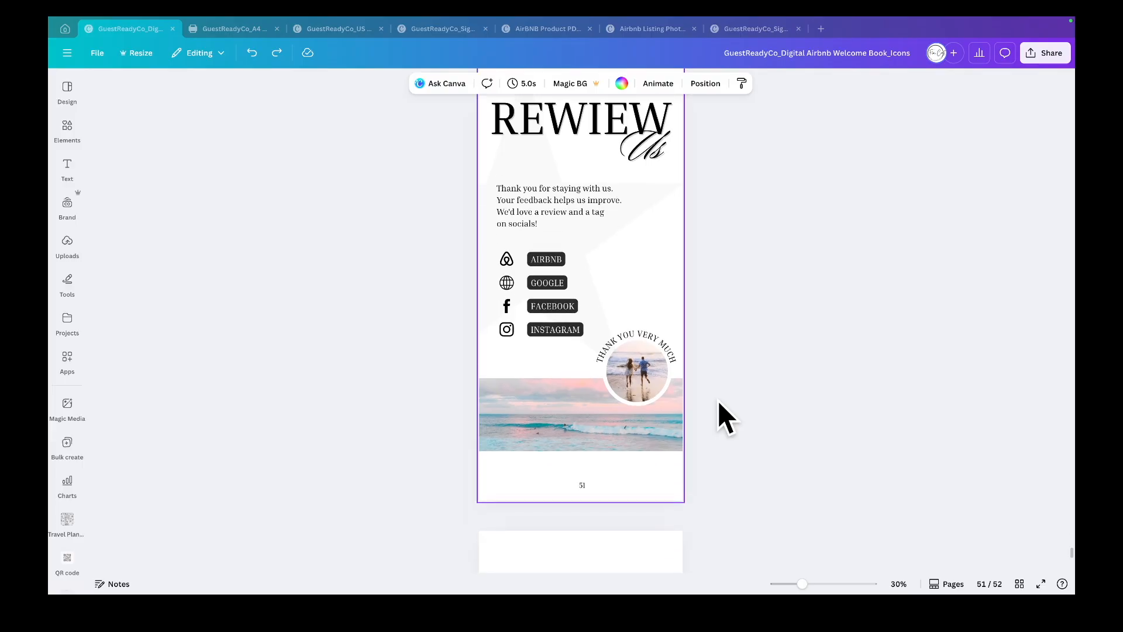
scroll(719, 402, down, 10)
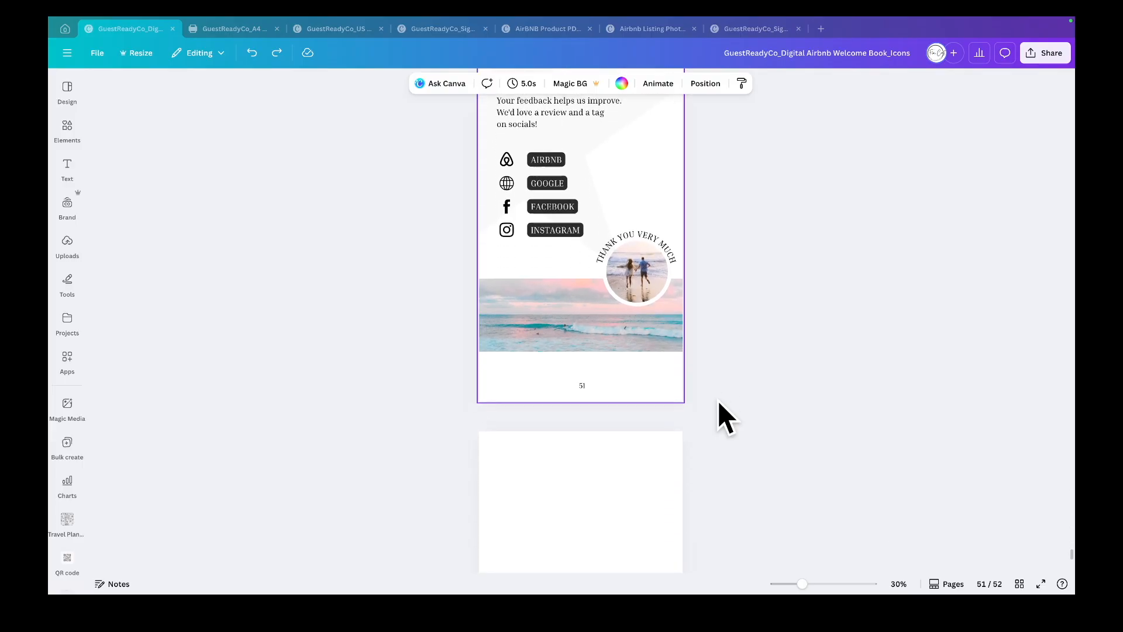
scroll(718, 402, down, 6)
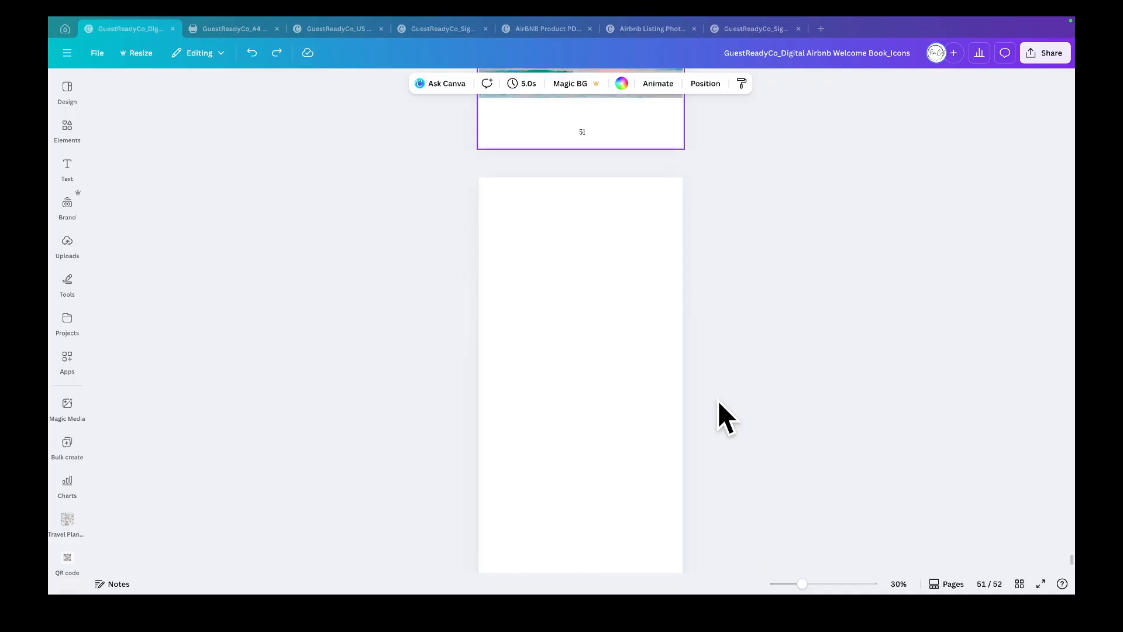
scroll(718, 401, up, 15)
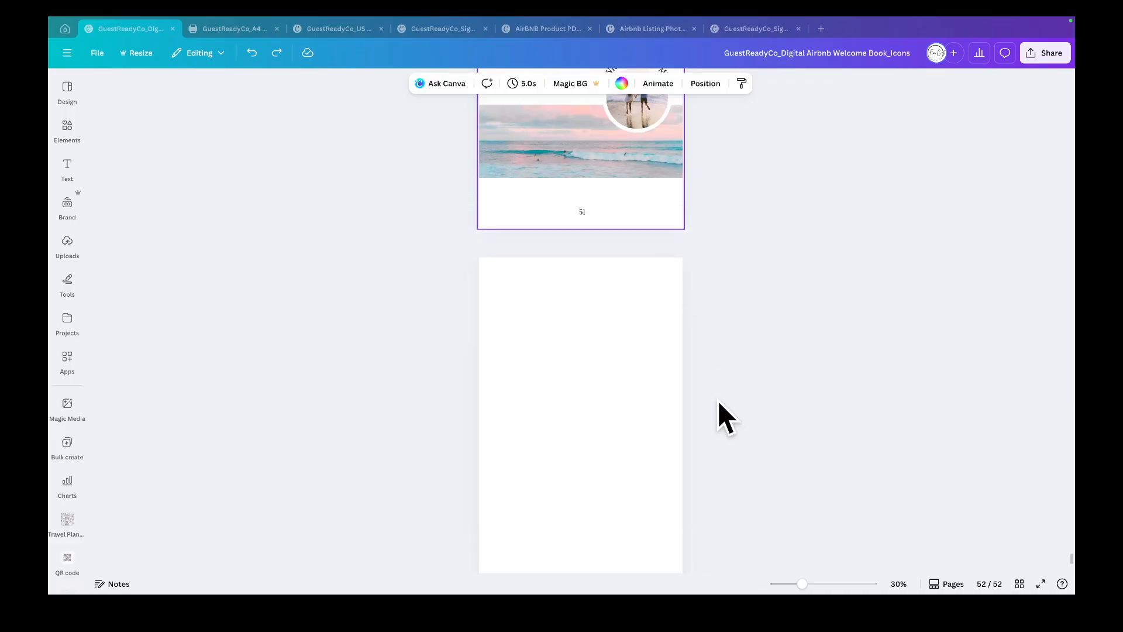
- Duplicate page 52 Review Us from the page grid and open the copy
click(1020, 585)
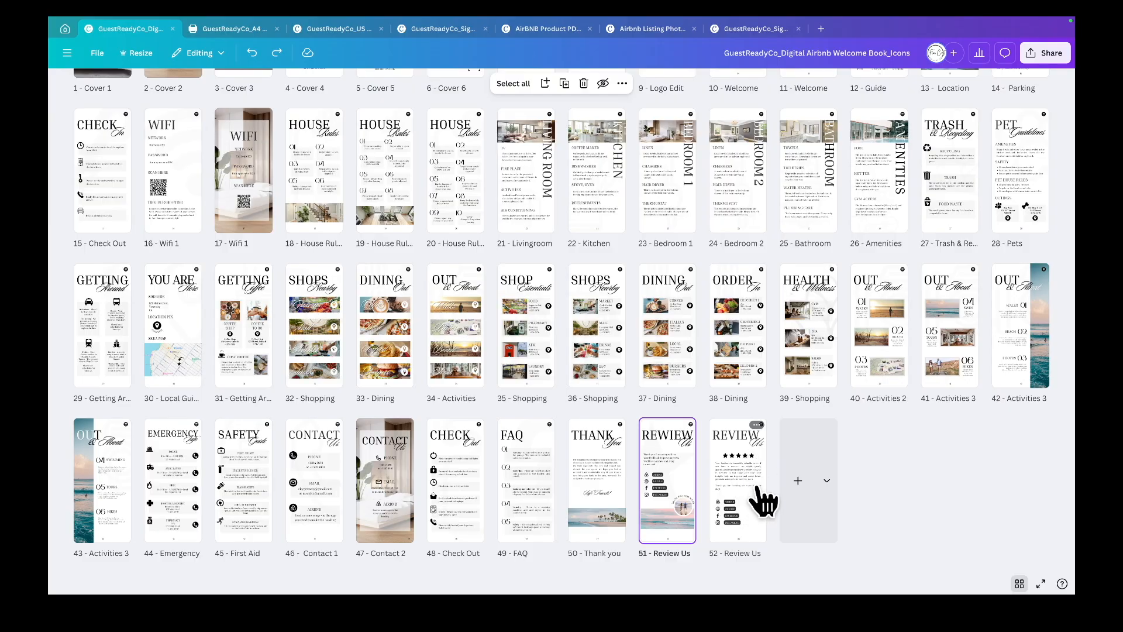
click(755, 427)
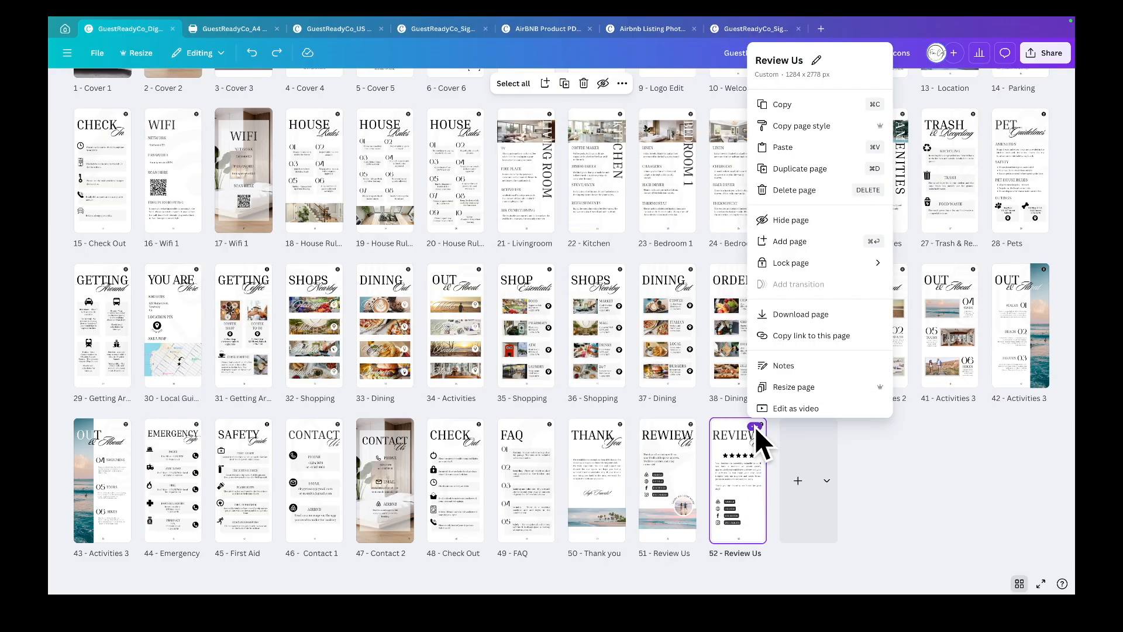
click(797, 169)
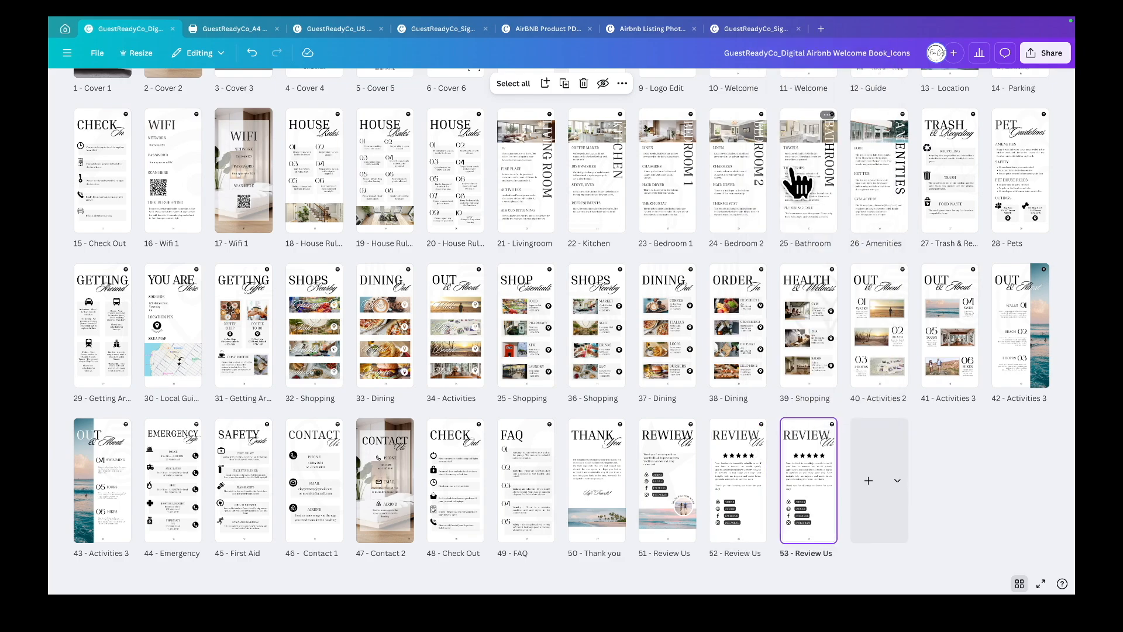
double_click(746, 505)
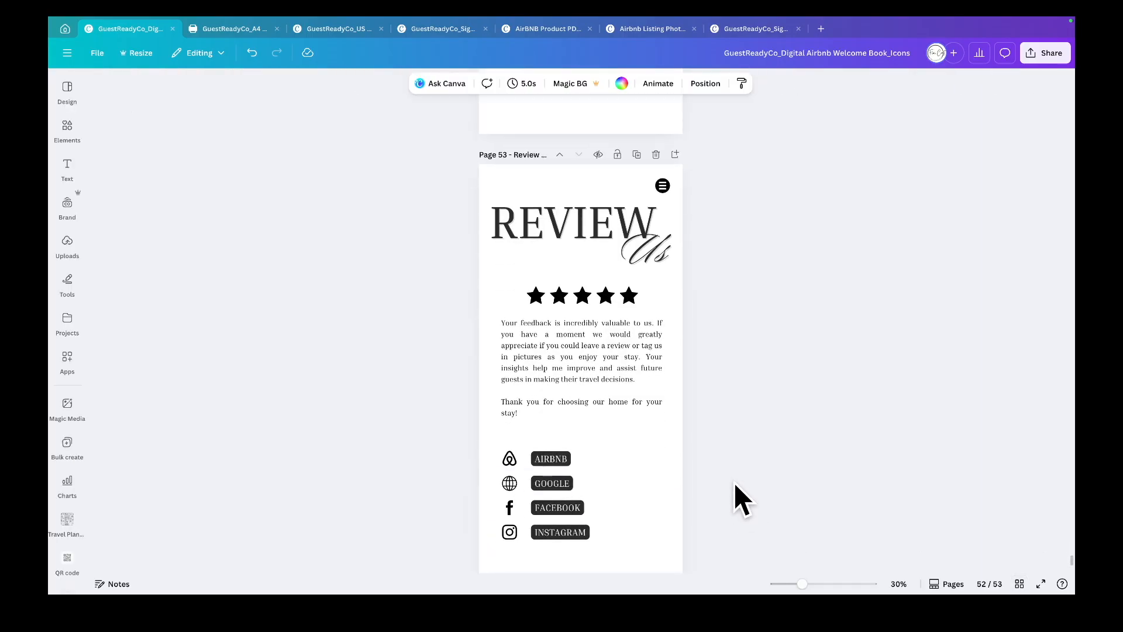
scroll(735, 483, down, 1)
scroll(735, 482, up, 8)
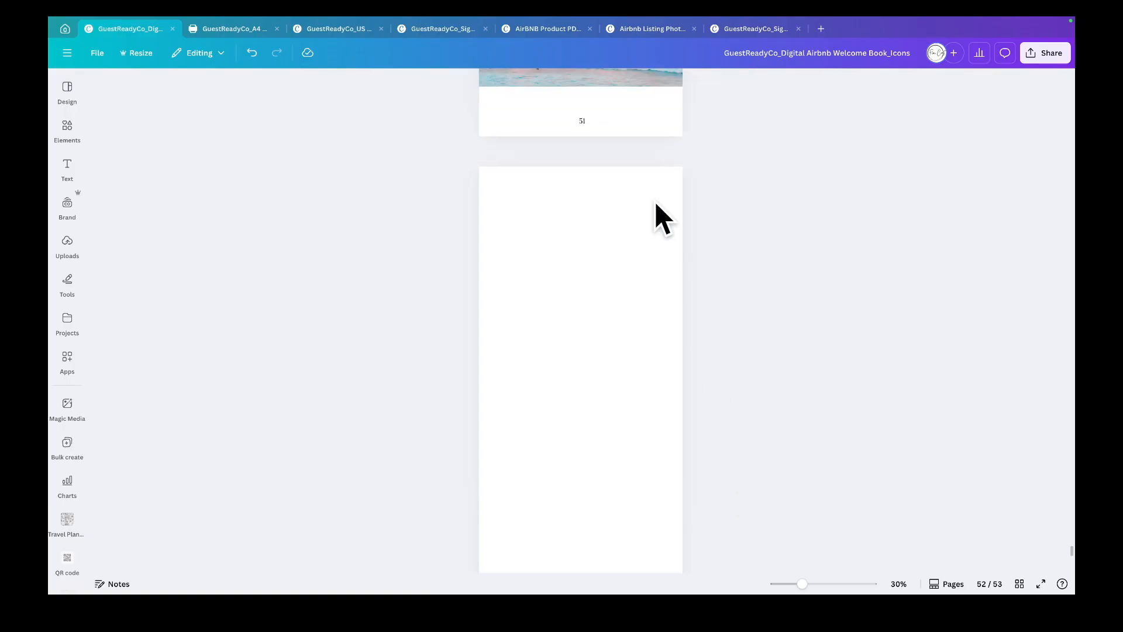
- Delete the extra page 52 Review Us from the page grid and return to the last page
click(1019, 584)
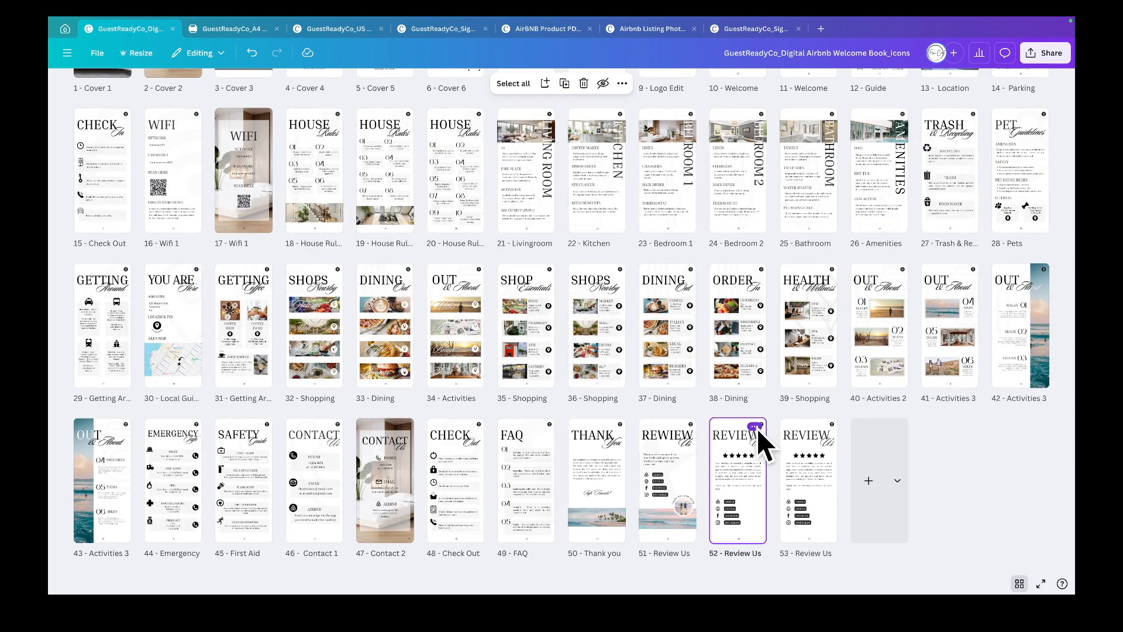
click(756, 427)
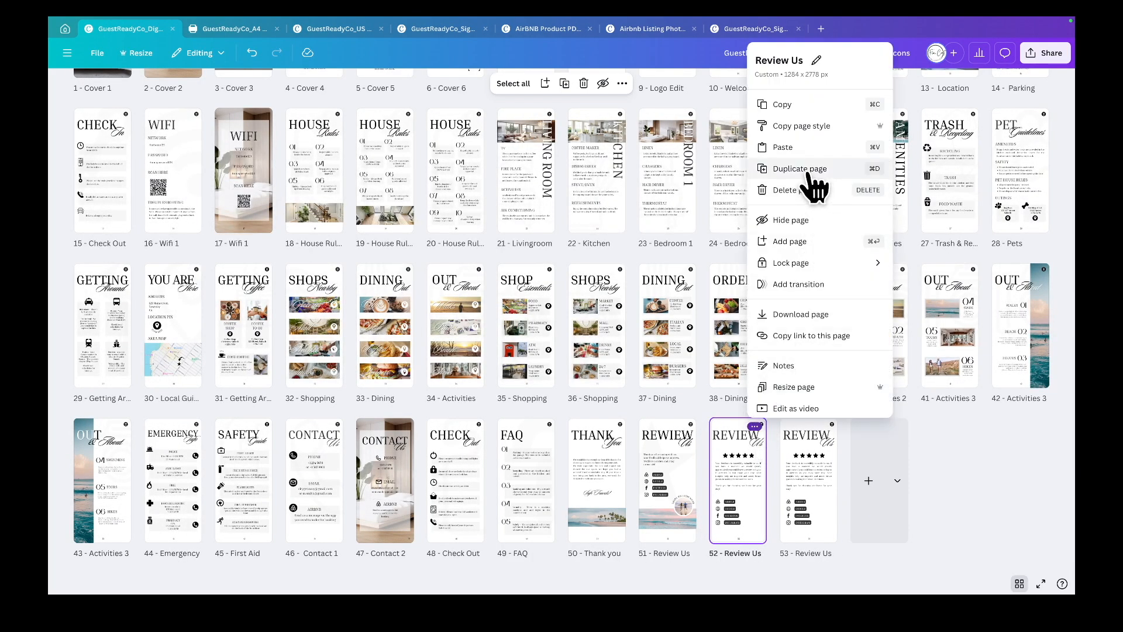
click(786, 190)
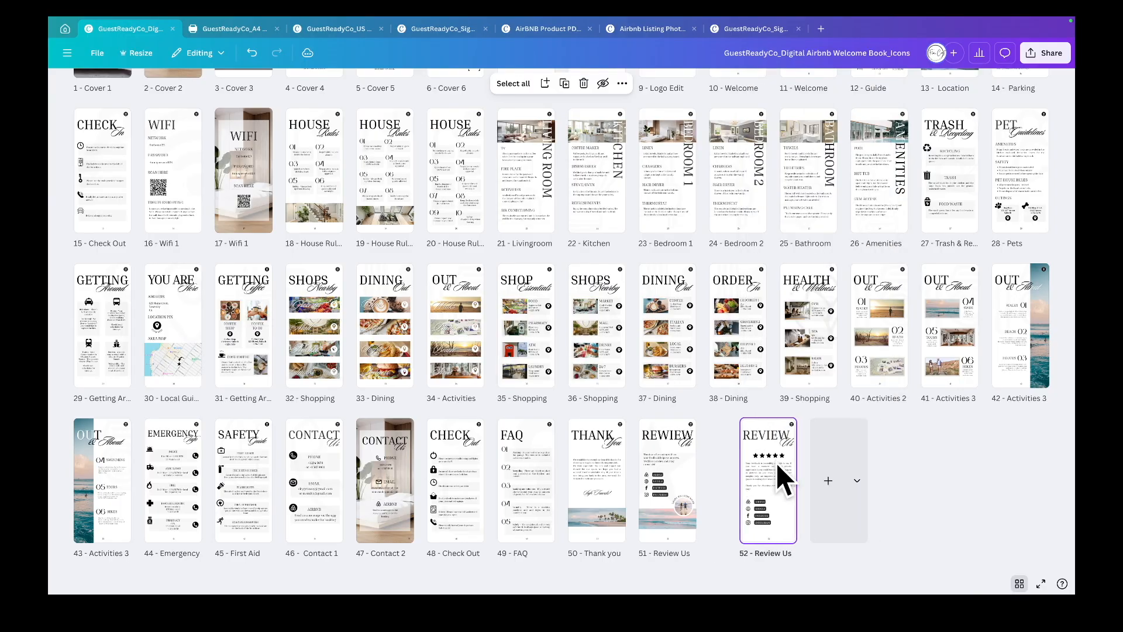
double_click(671, 501)
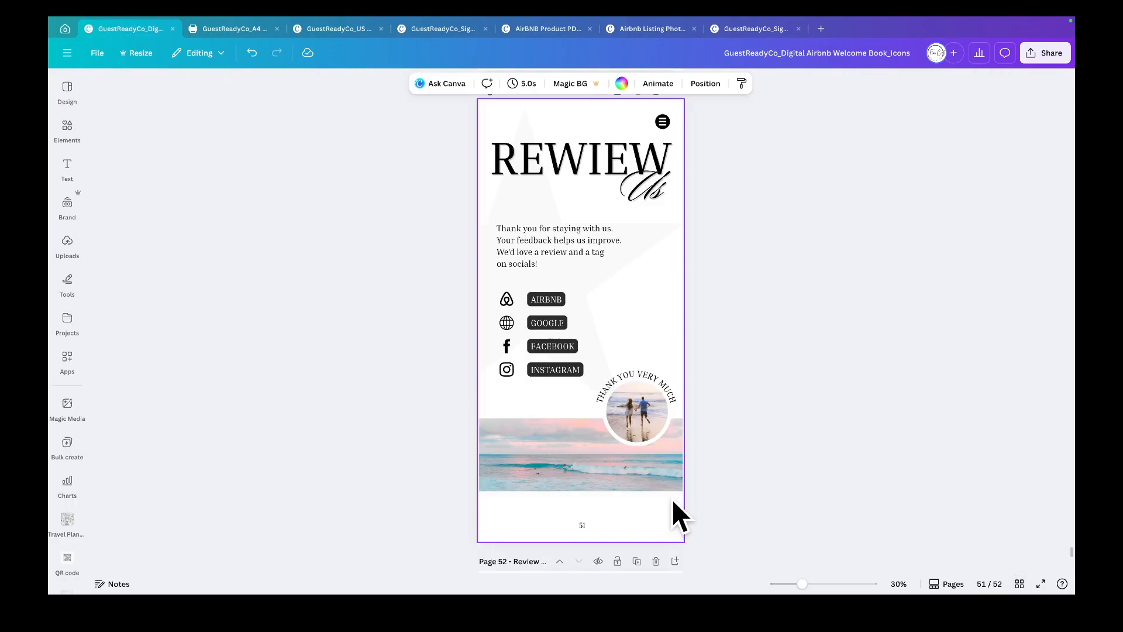
scroll(672, 499, down, 6)
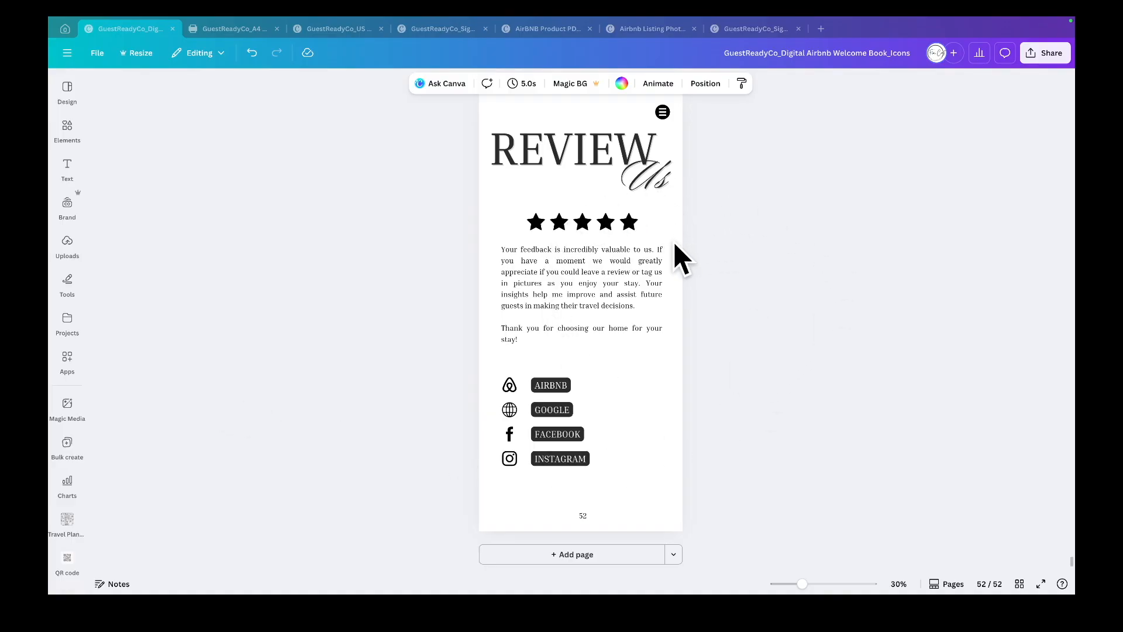
scroll(675, 249, up, 1)
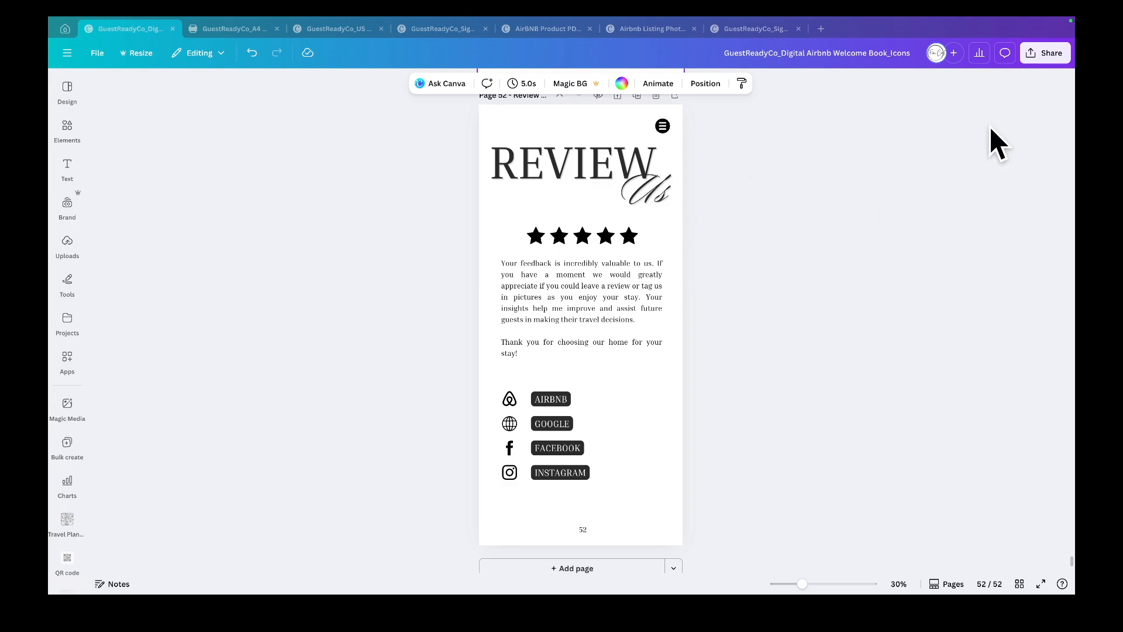
- Download the whole design as a PDF Standard file
click(1047, 57)
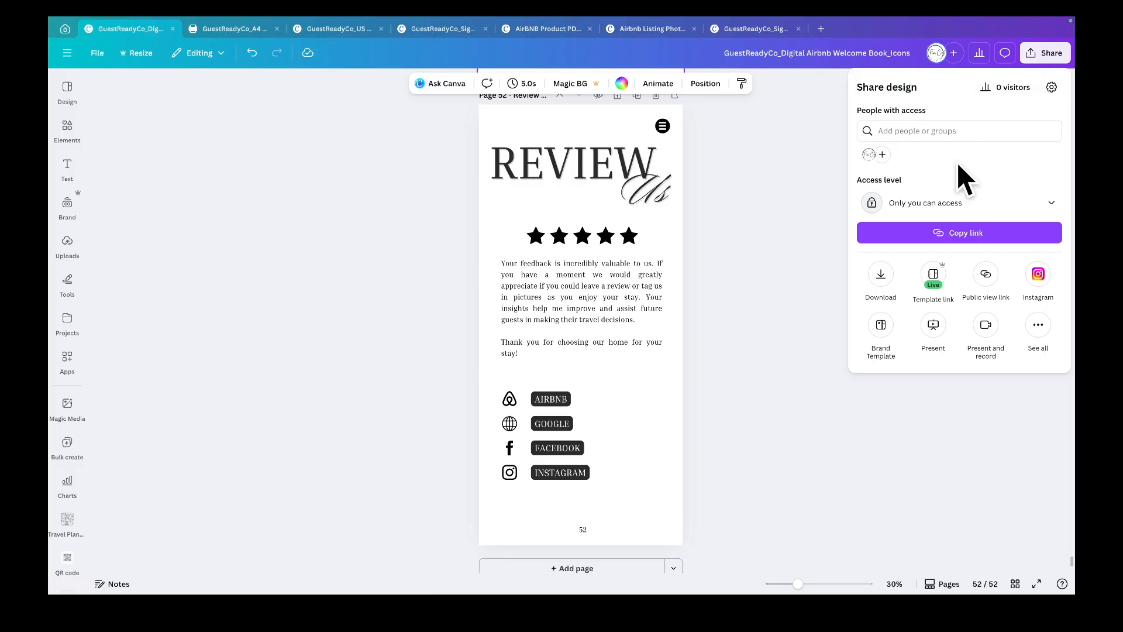
click(882, 278)
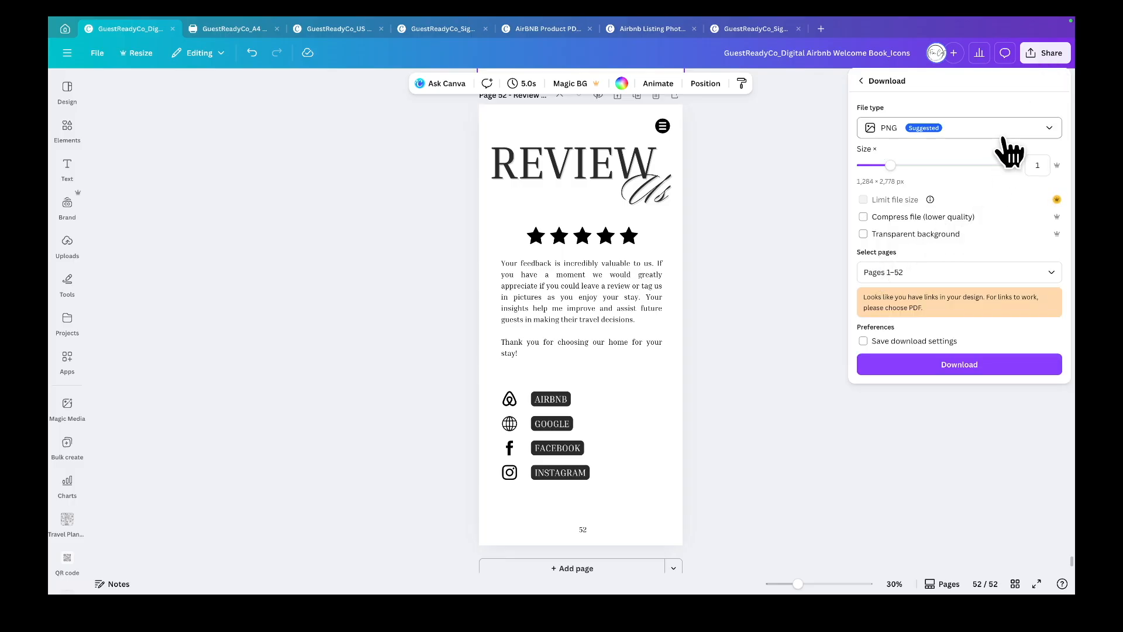
click(1052, 130)
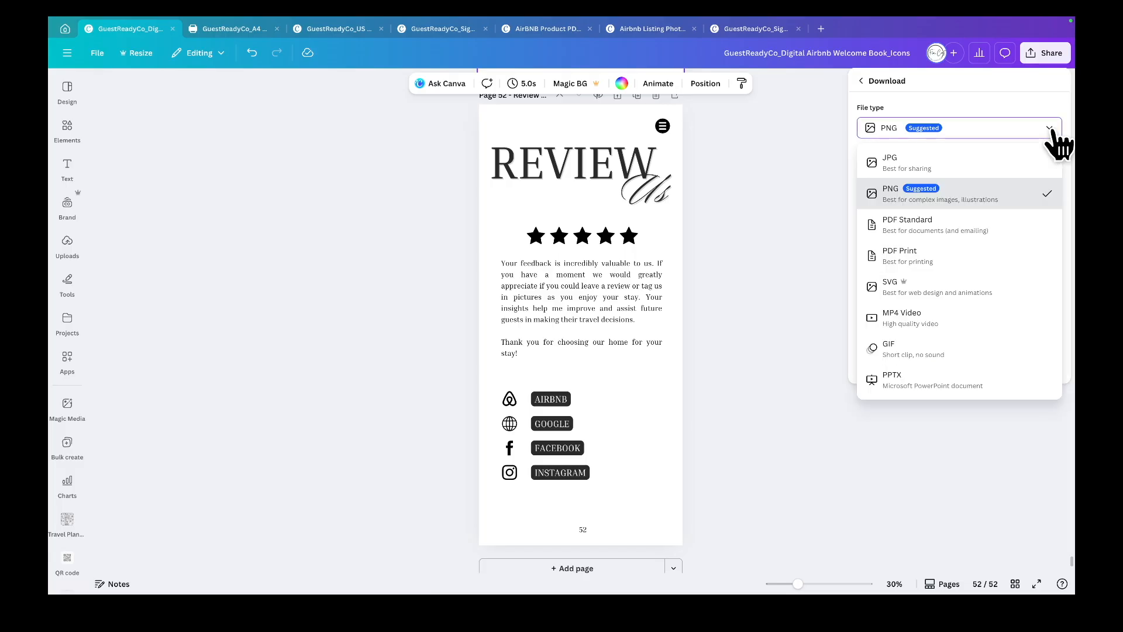
click(950, 231)
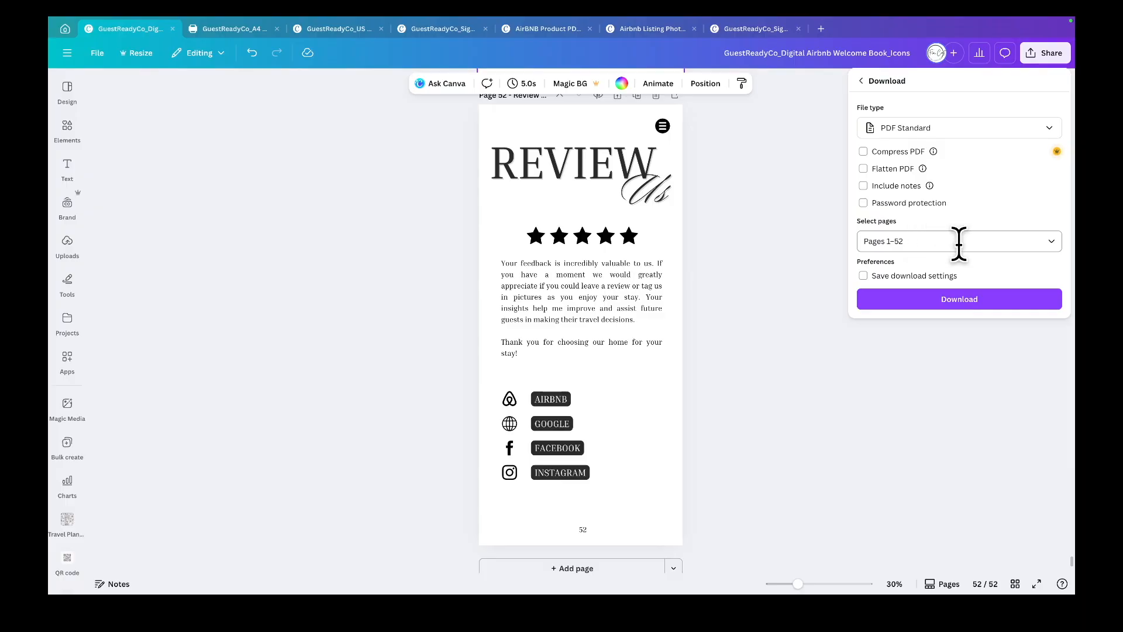
click(973, 301)
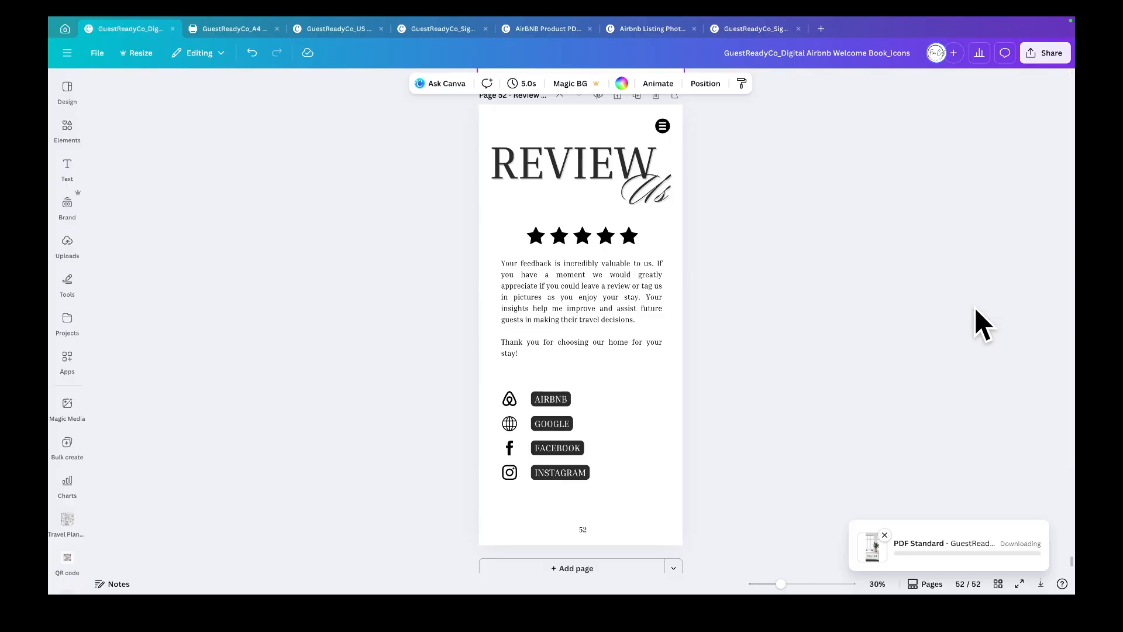